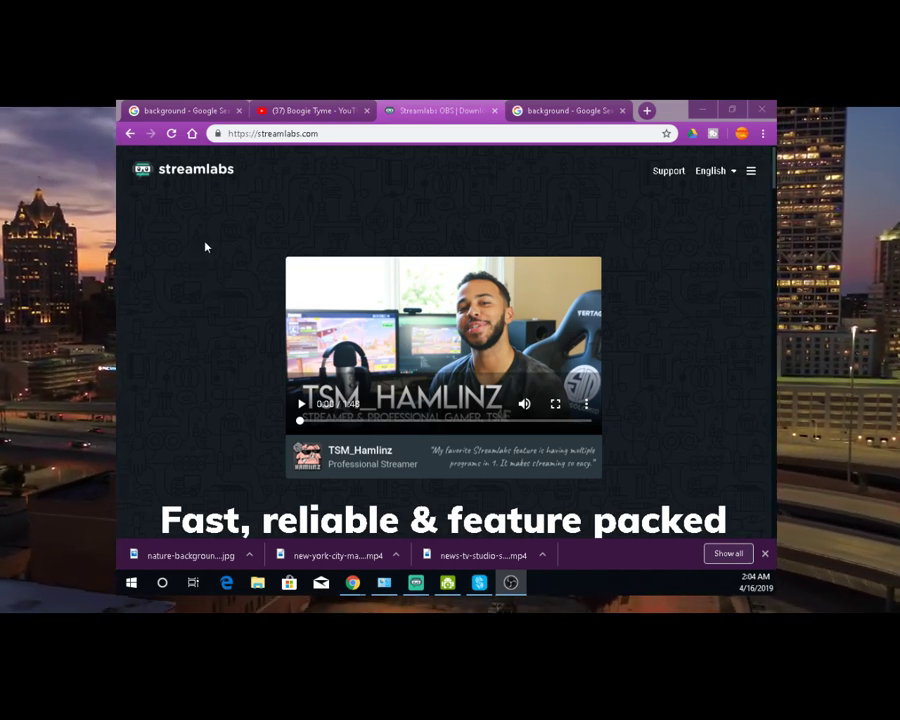
Step: Scroll through the streamlabs.com download page, then switch to the Streamlabs OBS dashboard
scroll(207, 229, down, 2)
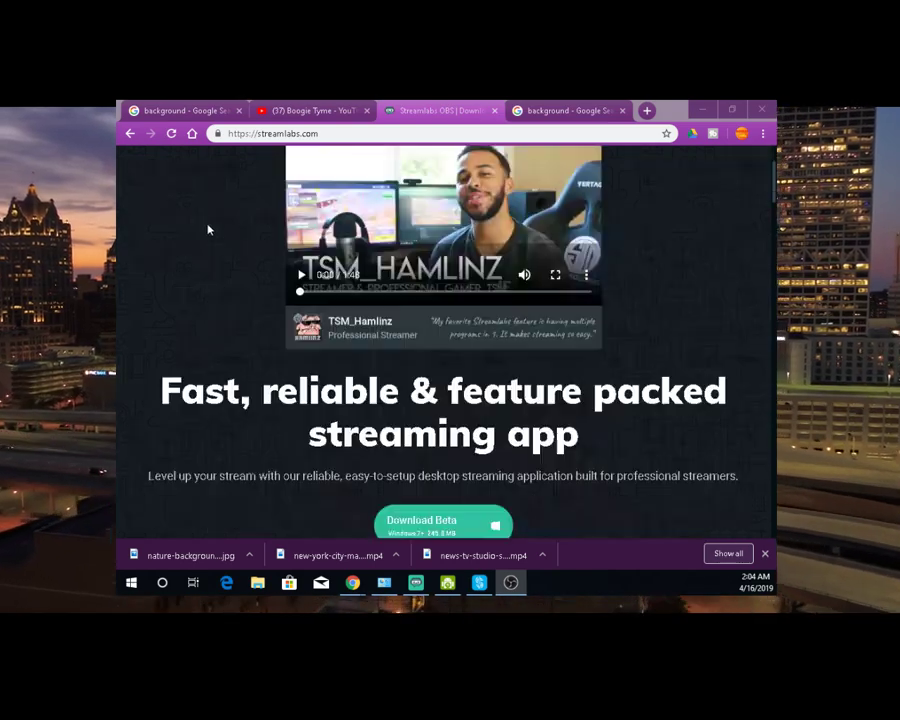
scroll(207, 229, down, 2)
scroll(277, 247, down, 3)
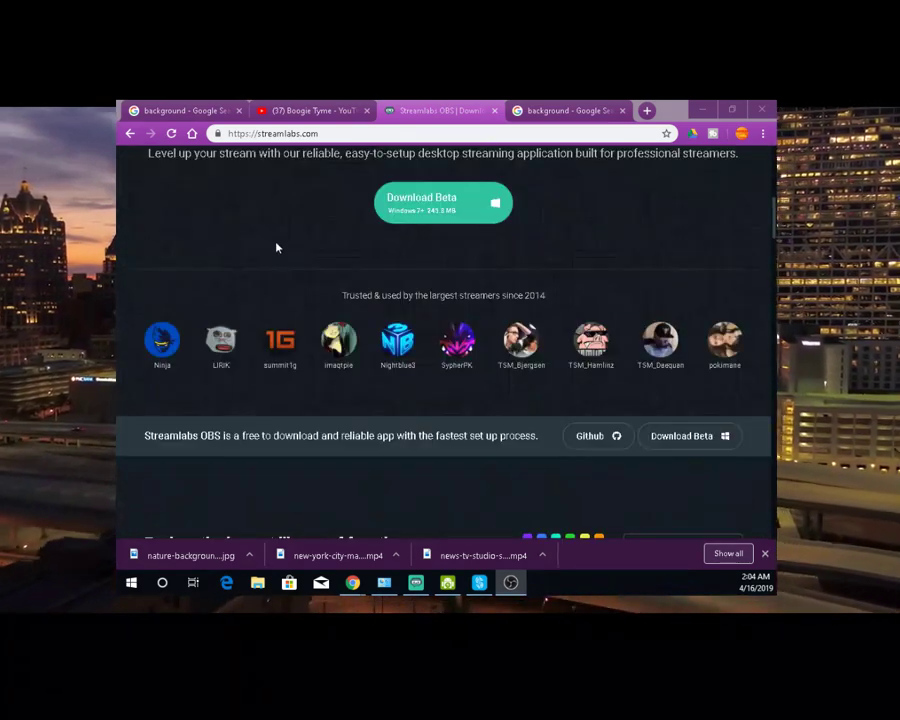
scroll(277, 247, down, 6)
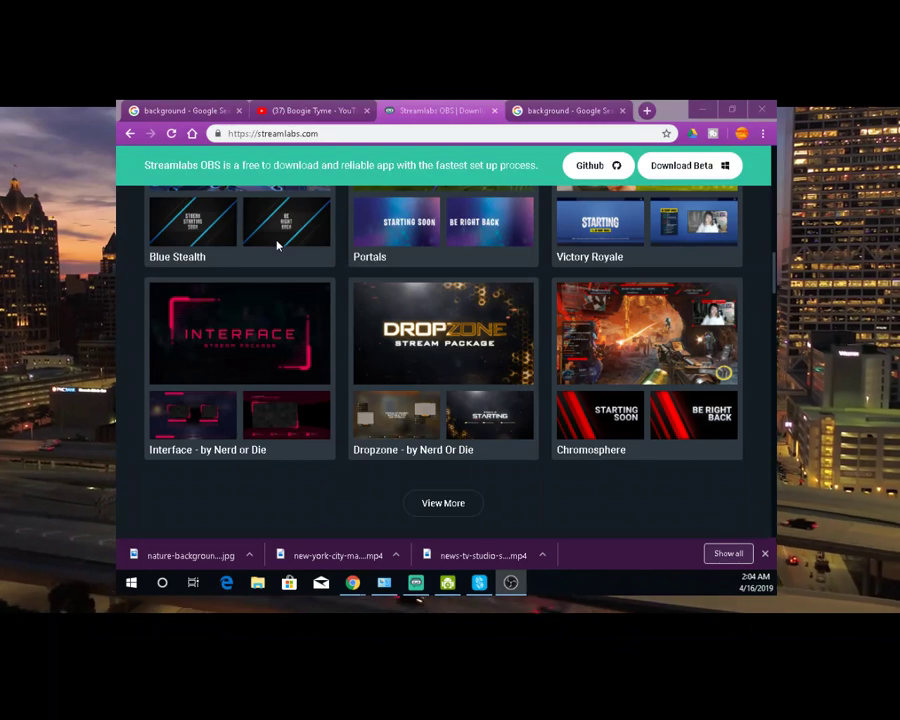
scroll(277, 247, up, 6)
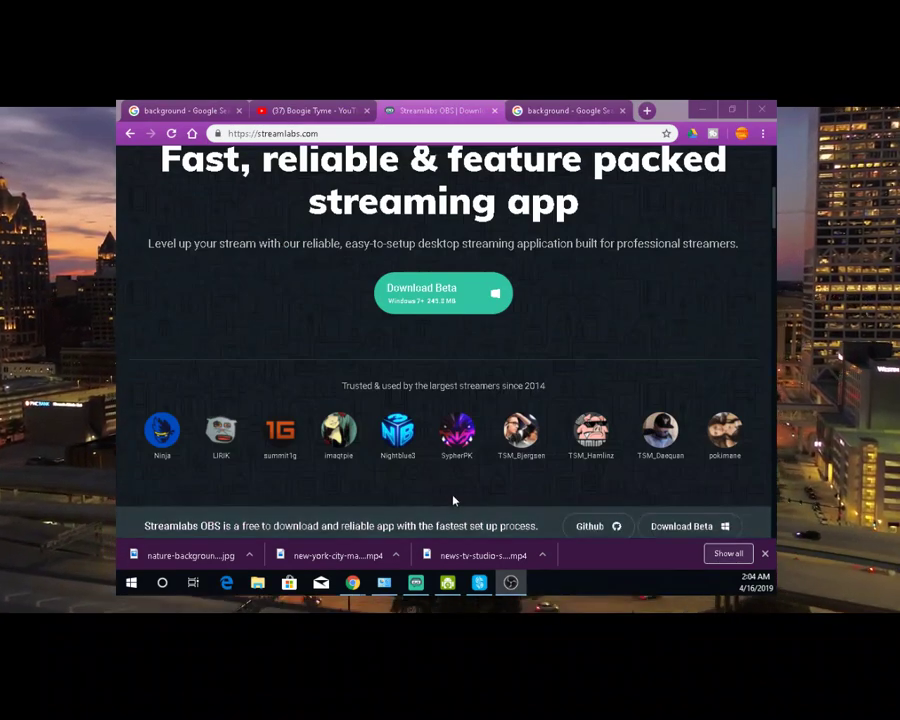
click(416, 583)
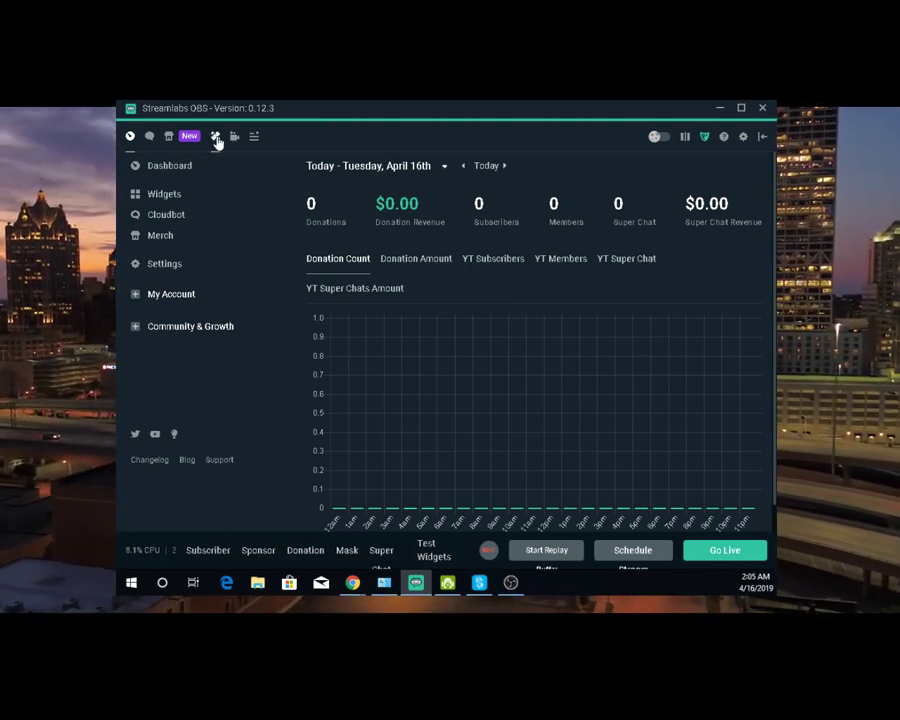
Step: Open the scene themes library and filter it to the Generic/Variety category
click(216, 139)
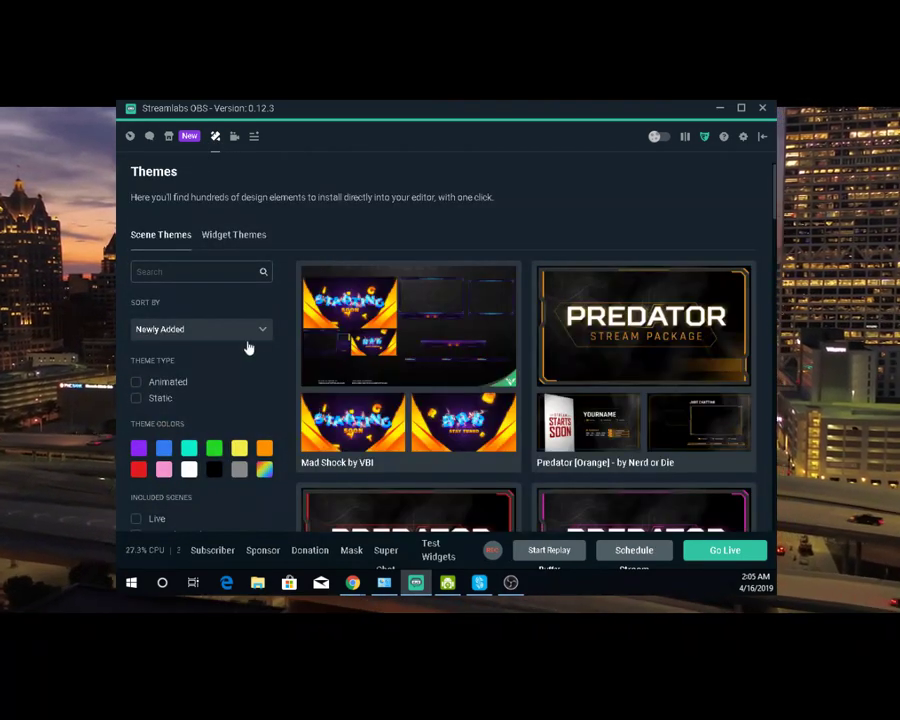
scroll(246, 350, down, 1)
scroll(361, 341, down, 3)
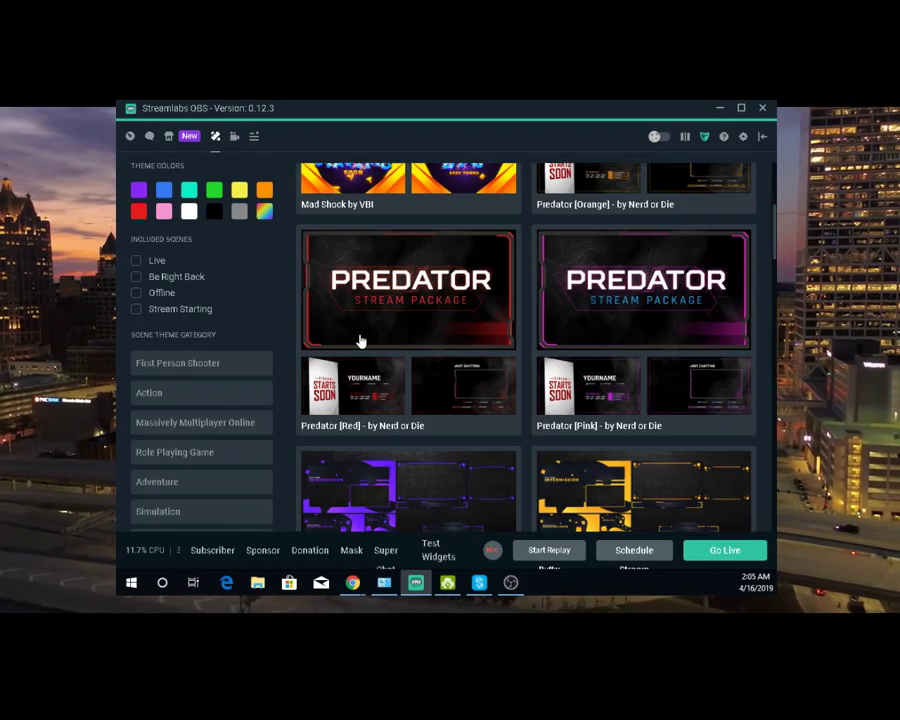
scroll(360, 340, down, 4)
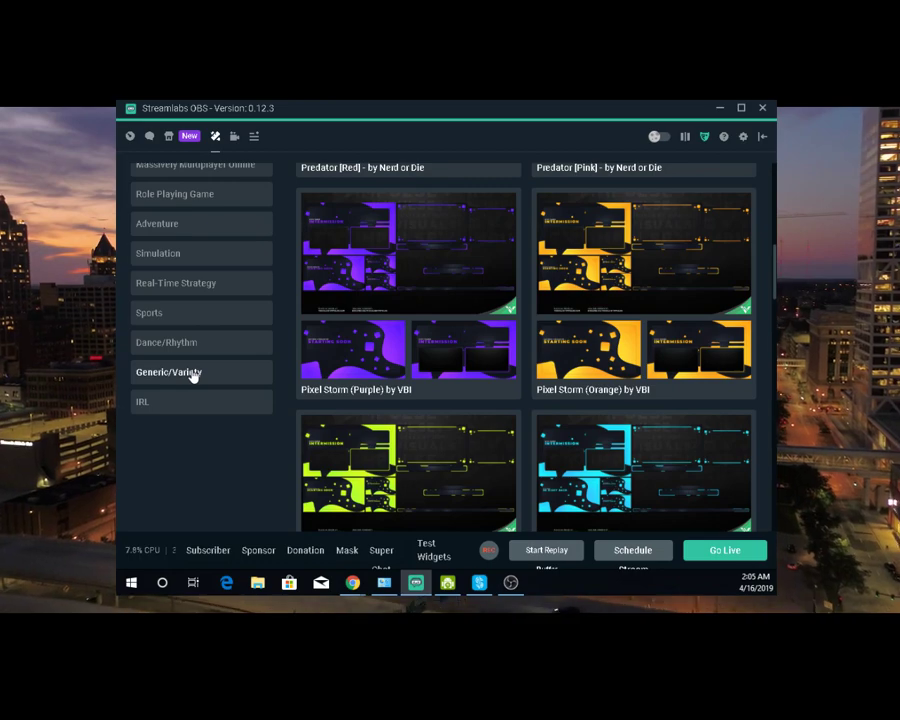
click(190, 372)
scroll(371, 343, up, 10)
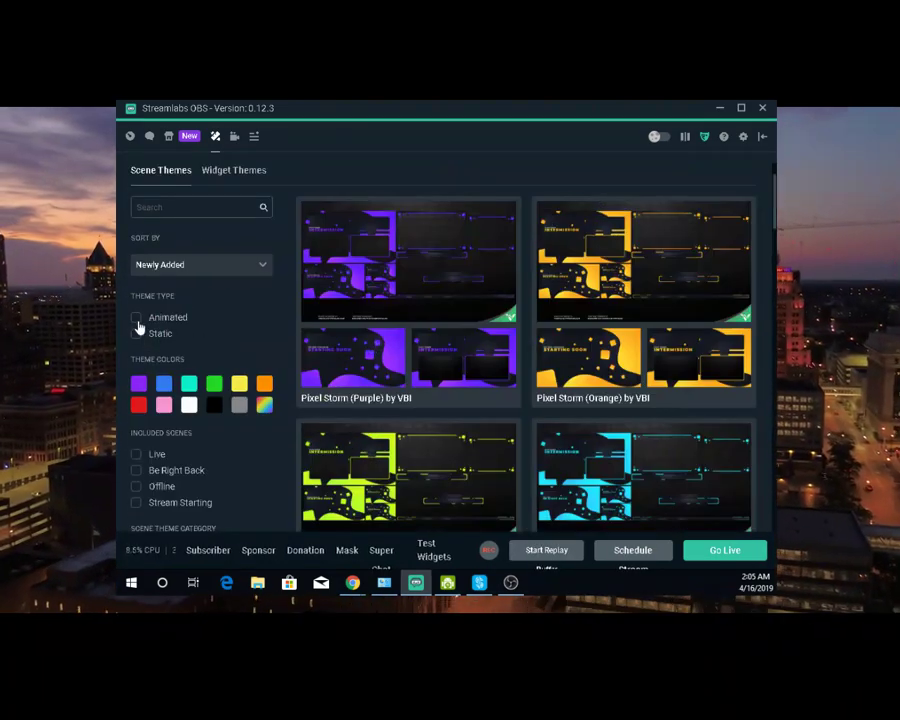
Step: Show only Animated themes and open the Lighthouse theme's detail page
click(137, 318)
scroll(363, 309, down, 3)
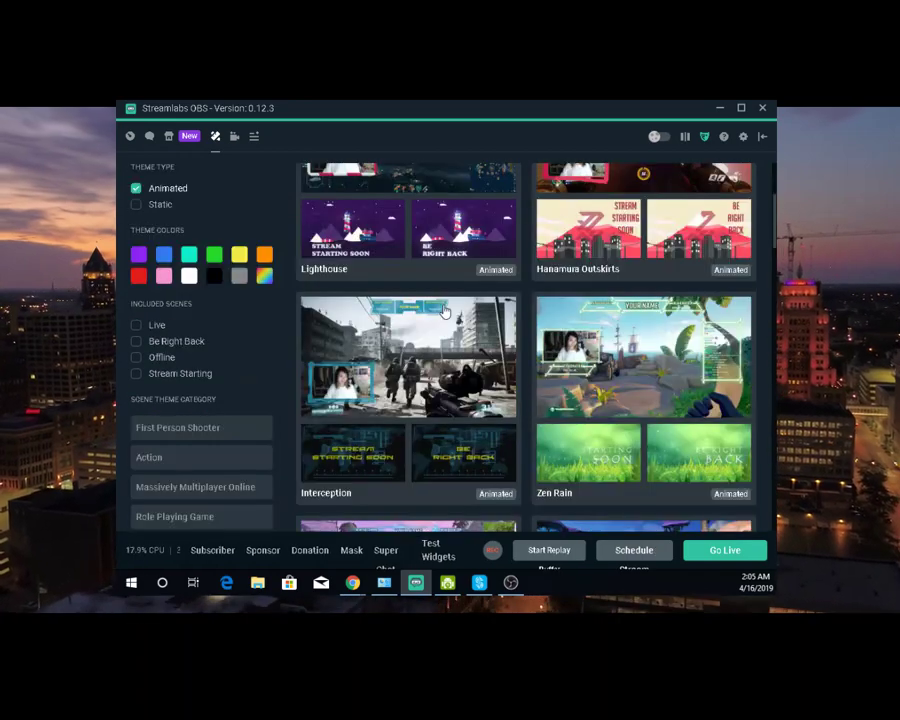
scroll(445, 313, up, 3)
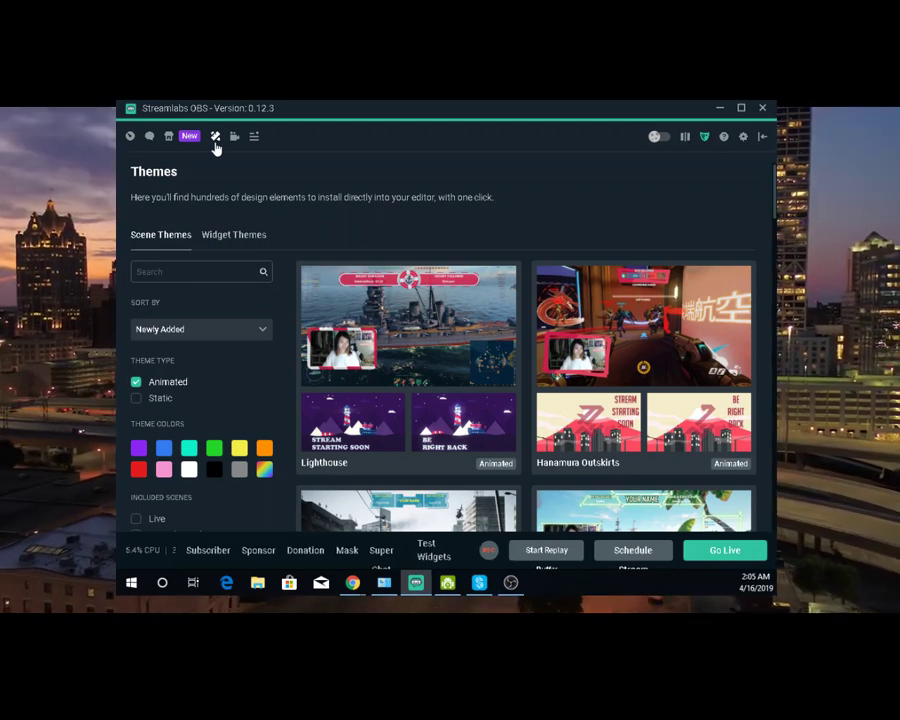
click(399, 336)
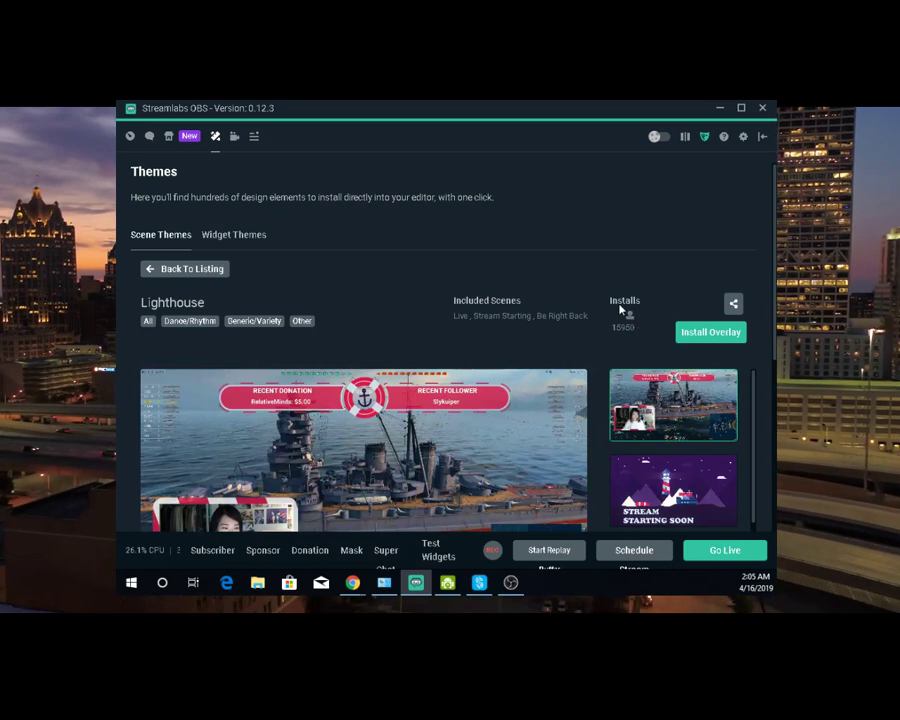
Step: Install Lighthouse, preview Live Screen, Intermission and Be Right Back, ending on Live Screen
click(701, 338)
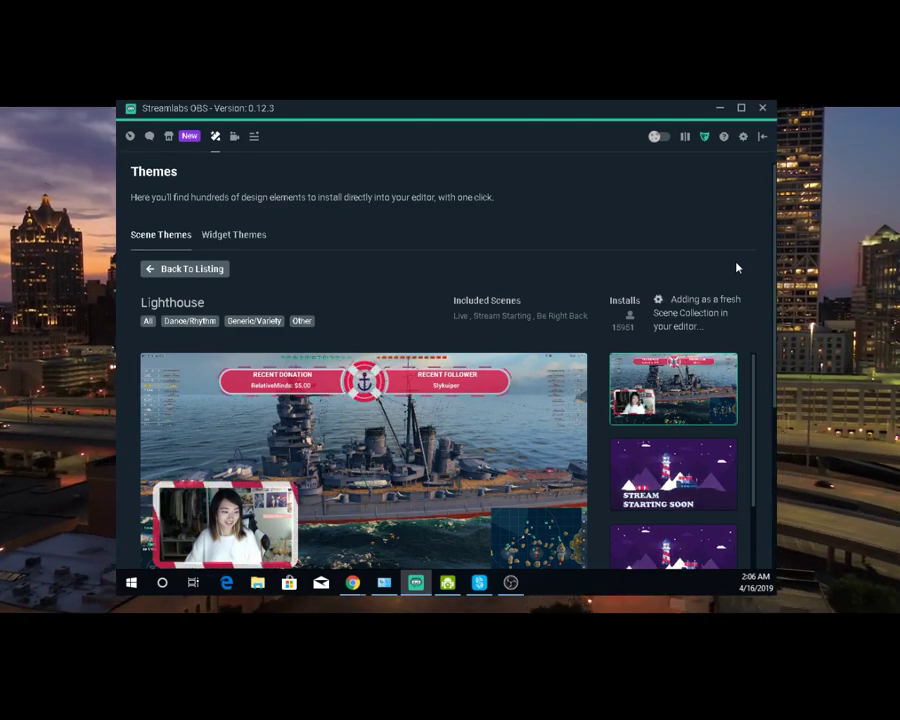
scroll(550, 215, down, 3)
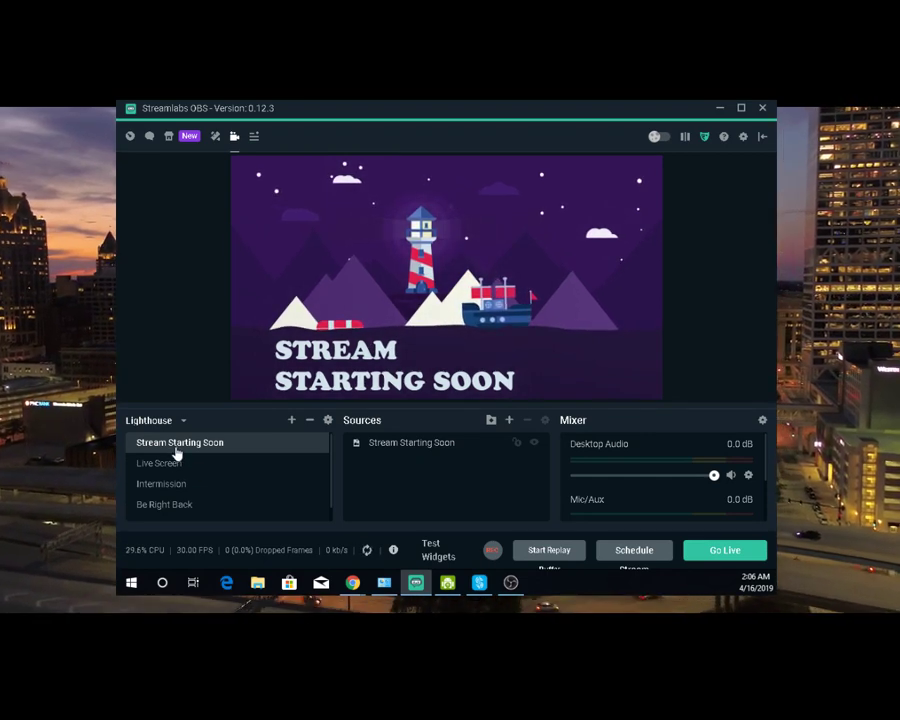
click(164, 471)
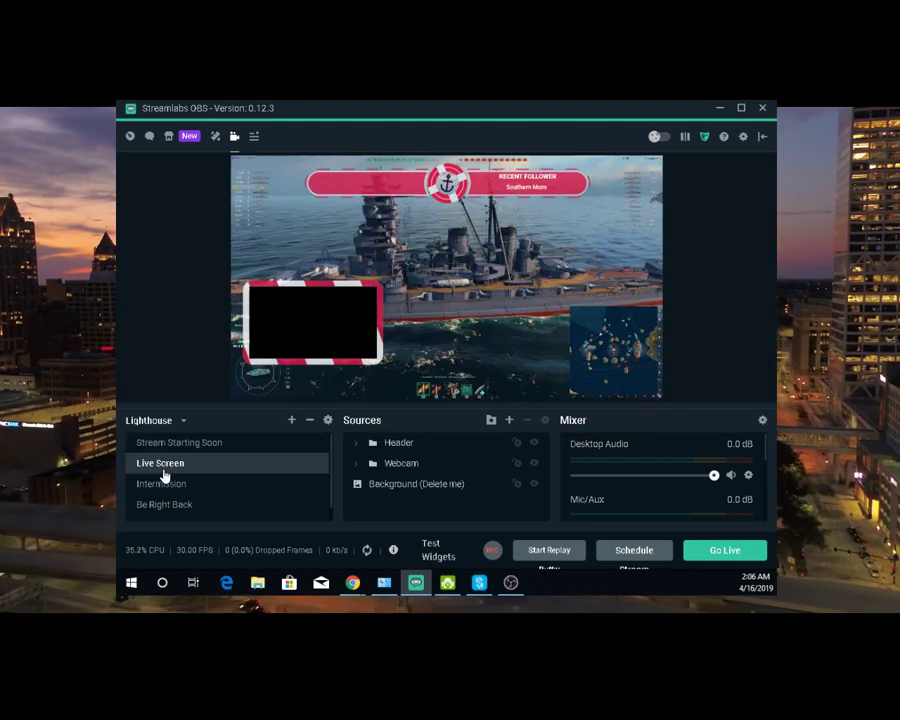
click(162, 487)
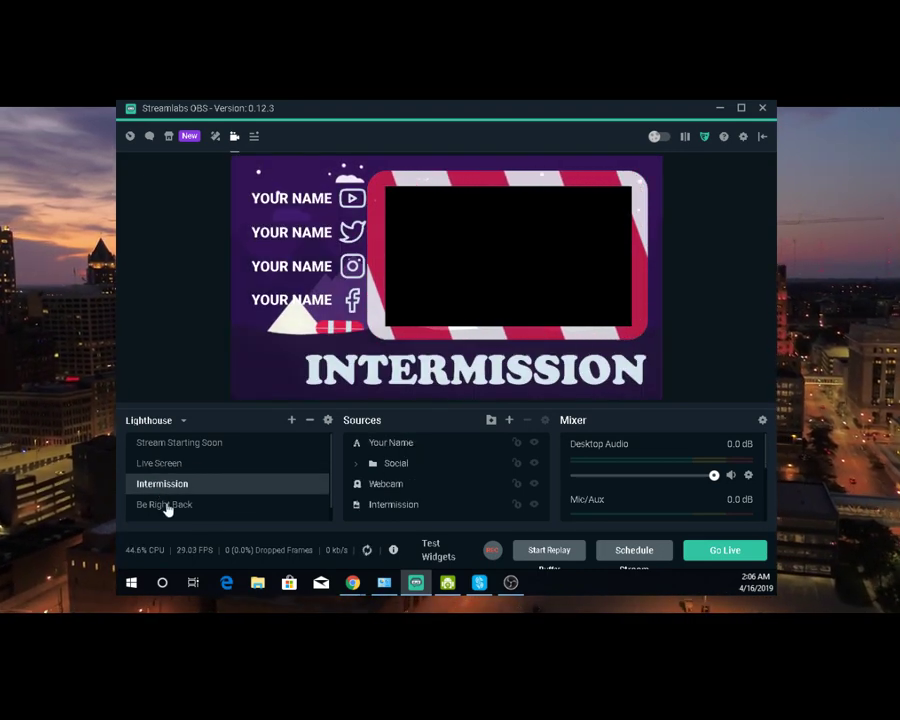
click(166, 505)
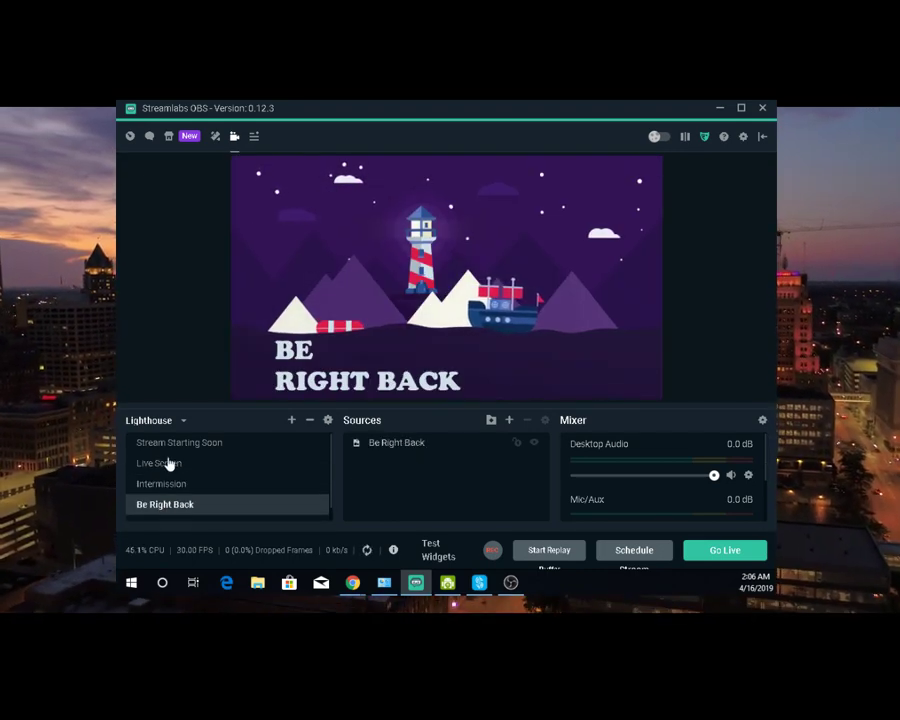
click(168, 465)
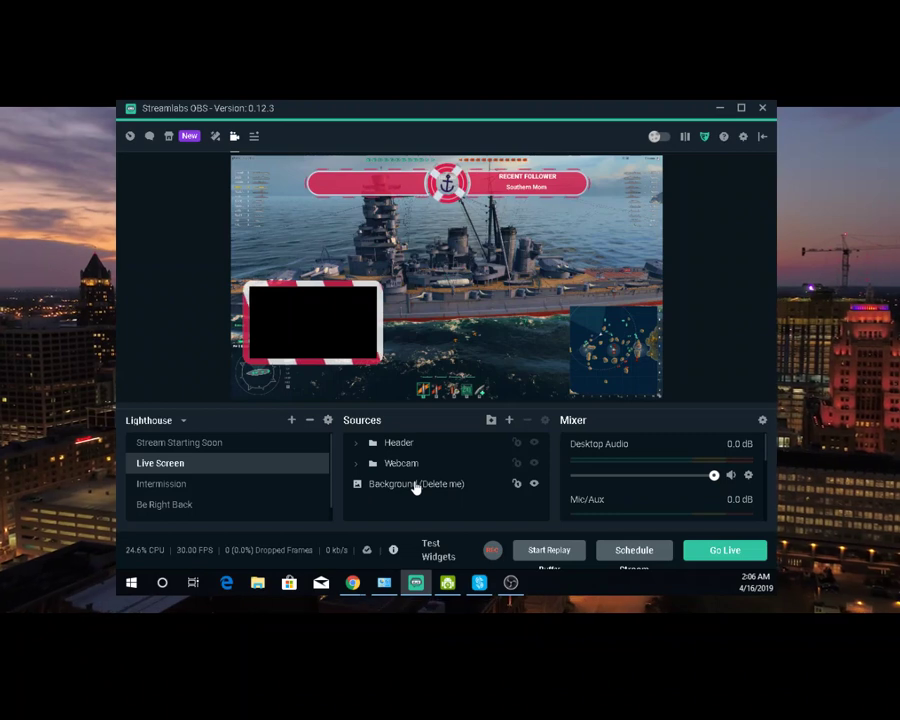
Step: Remove the Background (Delete me) battleship source from Live Screen
click(416, 484)
right_click(416, 484)
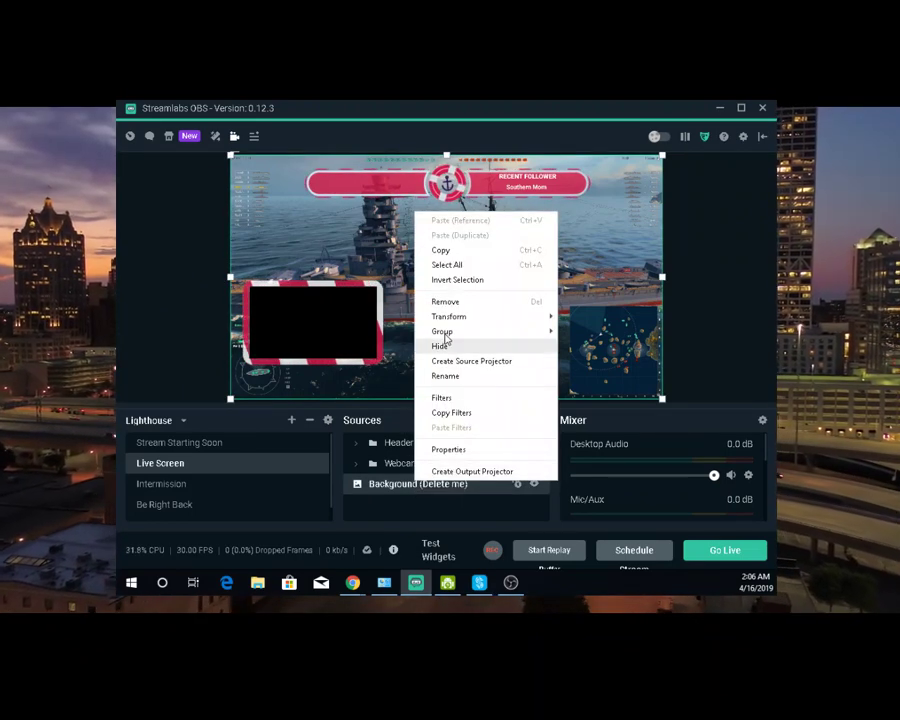
click(445, 301)
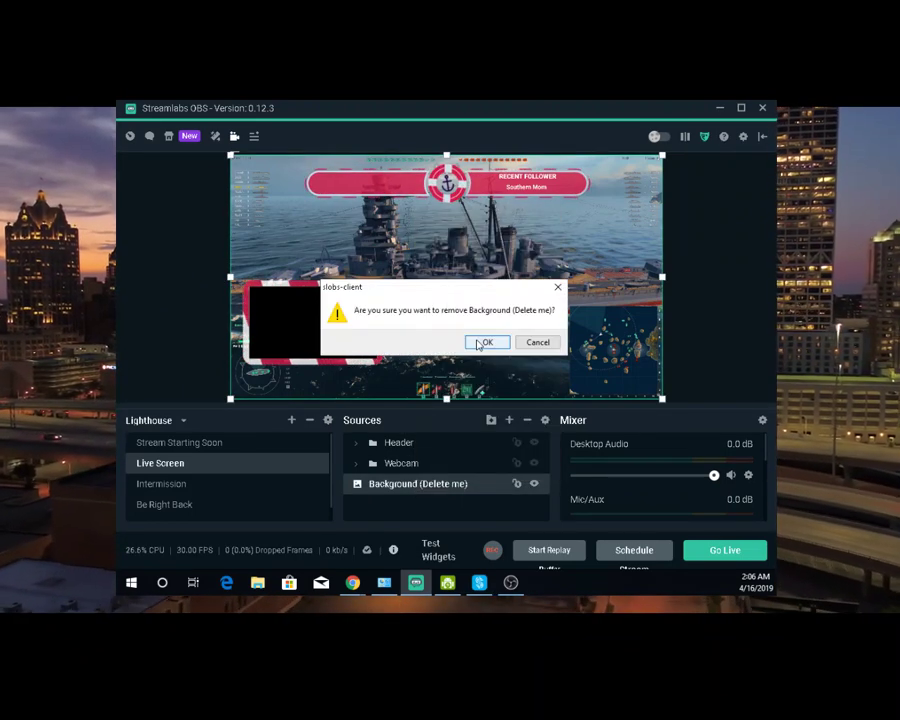
click(479, 343)
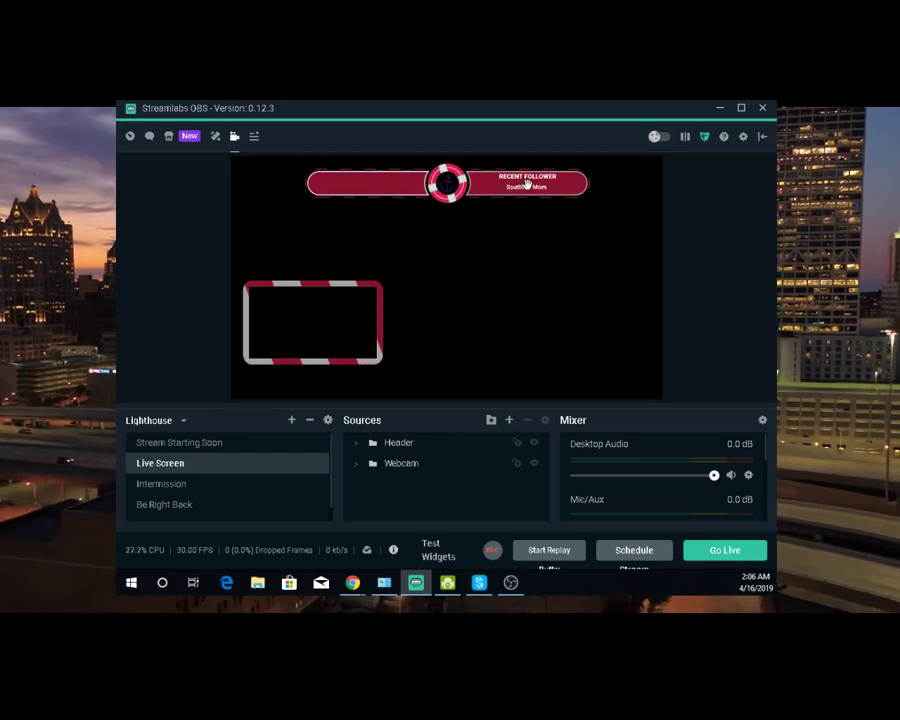
Step: Shrink the Header banner, then remove it along with its 11 items
click(527, 183)
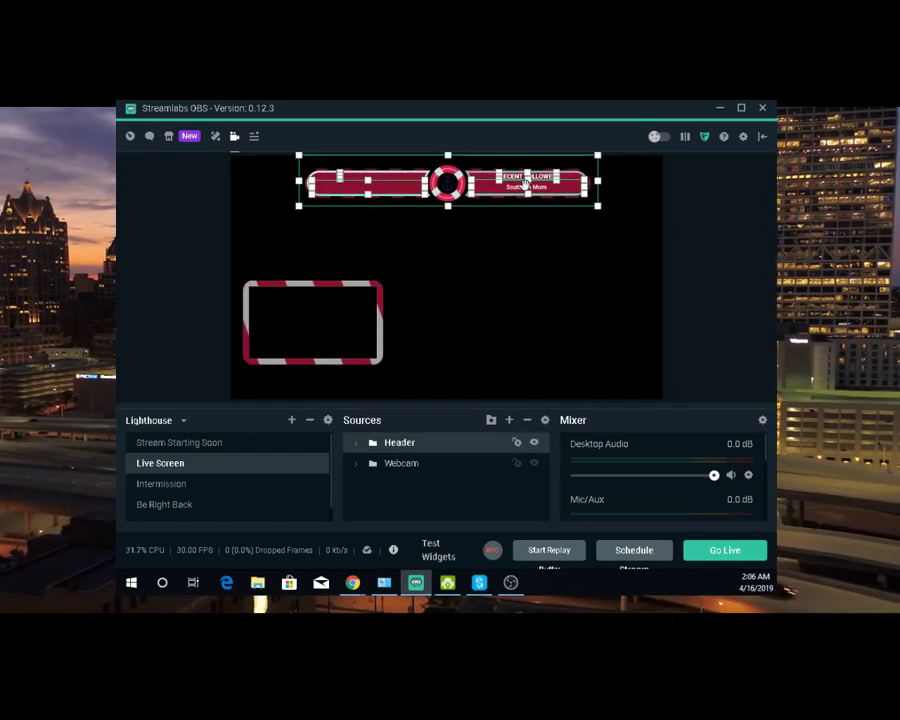
drag(527, 157, 611, 183)
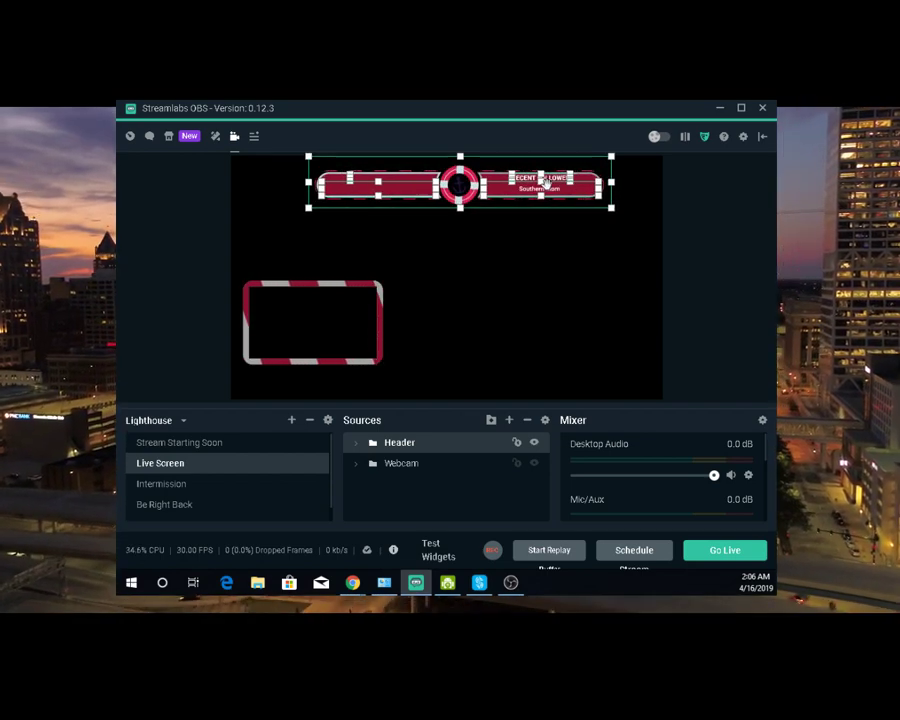
drag(545, 181, 533, 180)
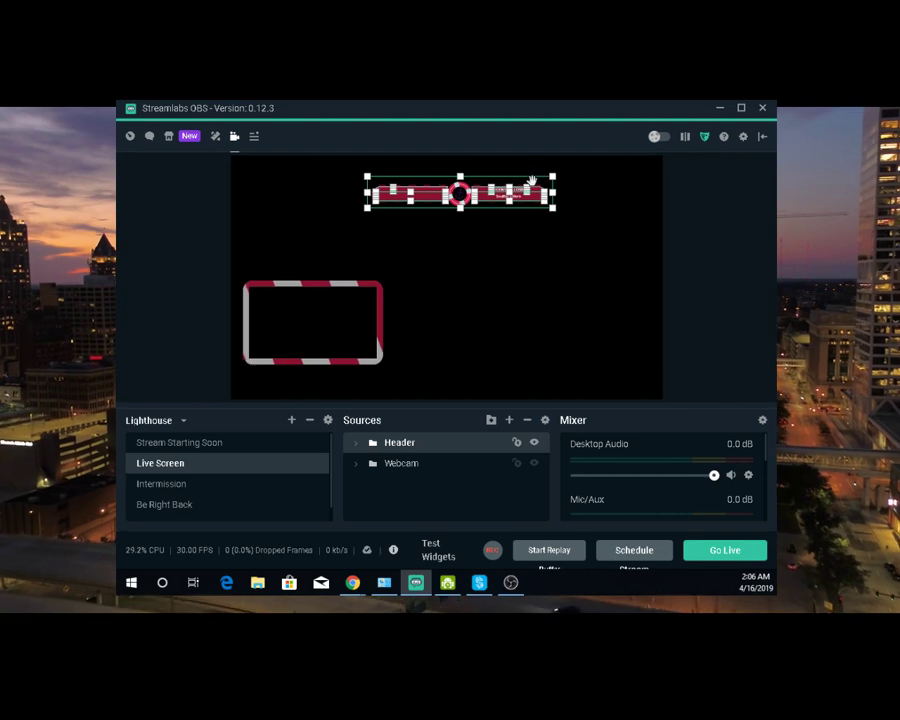
right_click(520, 198)
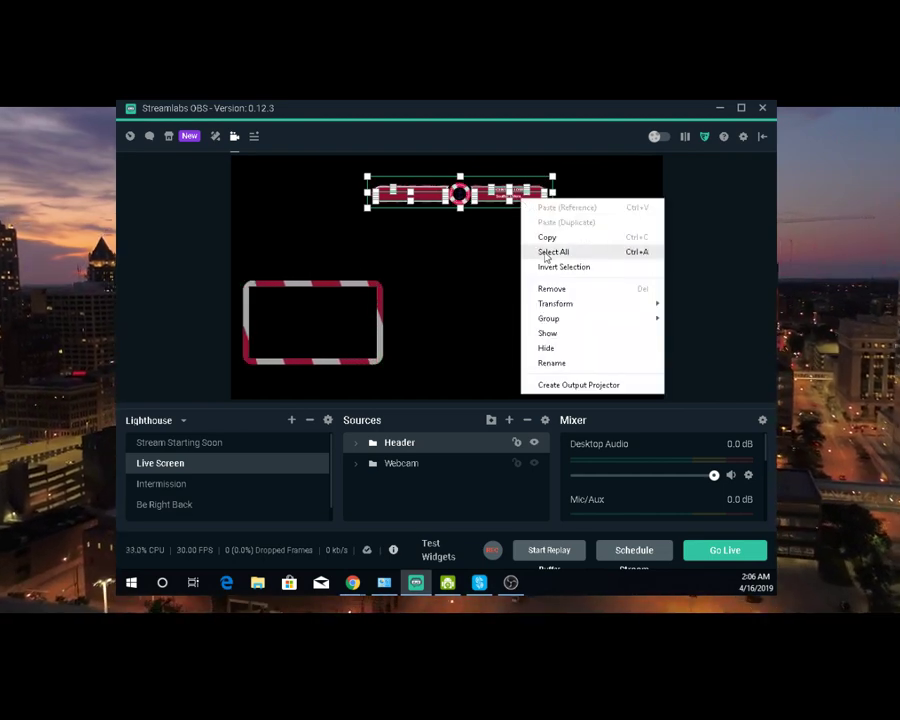
click(549, 289)
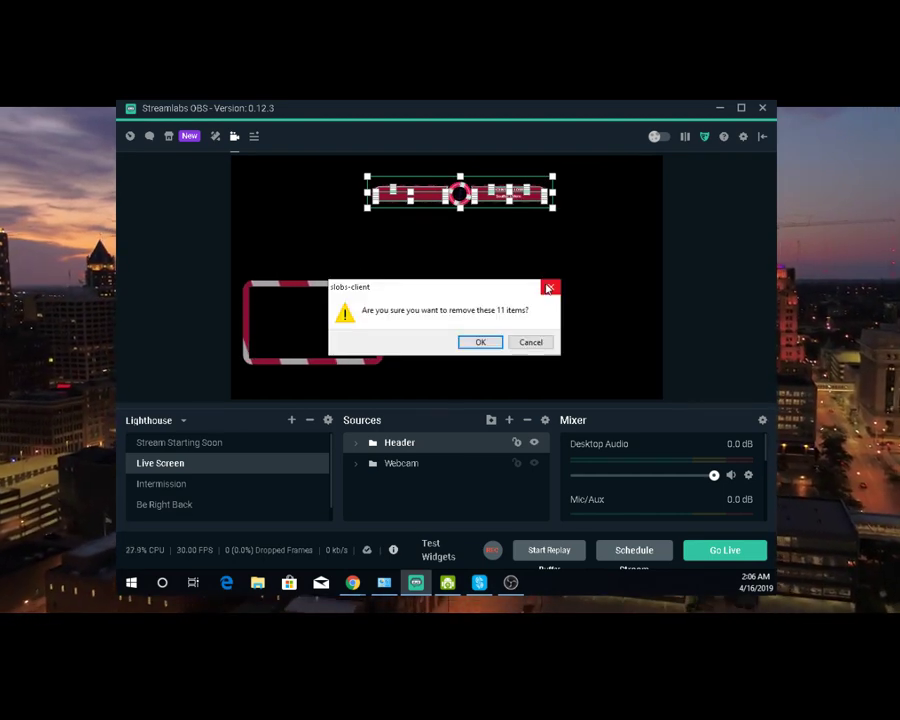
click(500, 343)
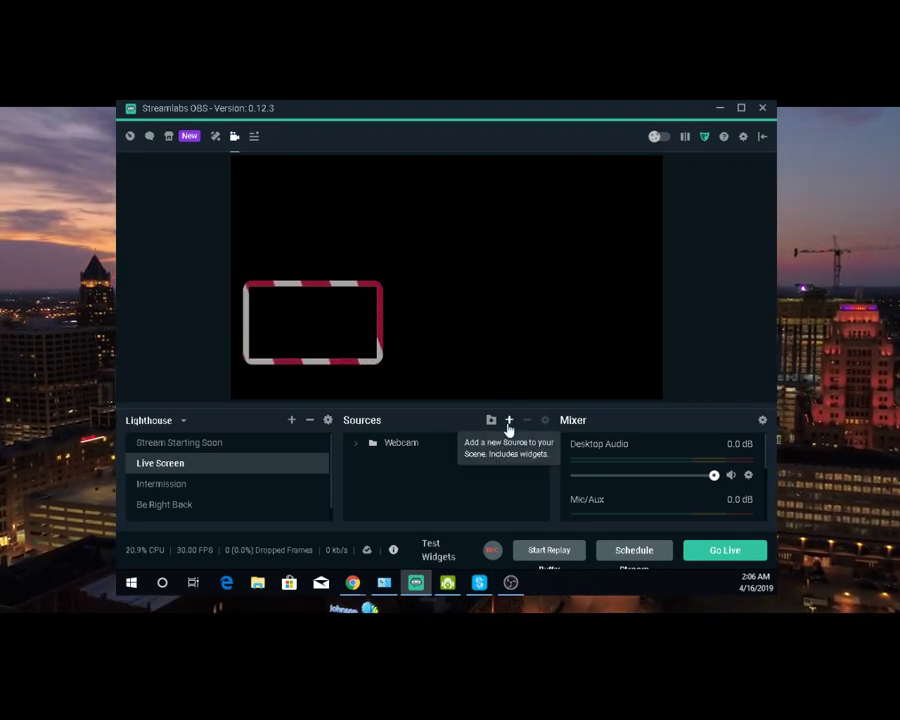
Step: Add a Video Capture Device source to Live Screen using the Logitech HD Webcam C615
click(509, 421)
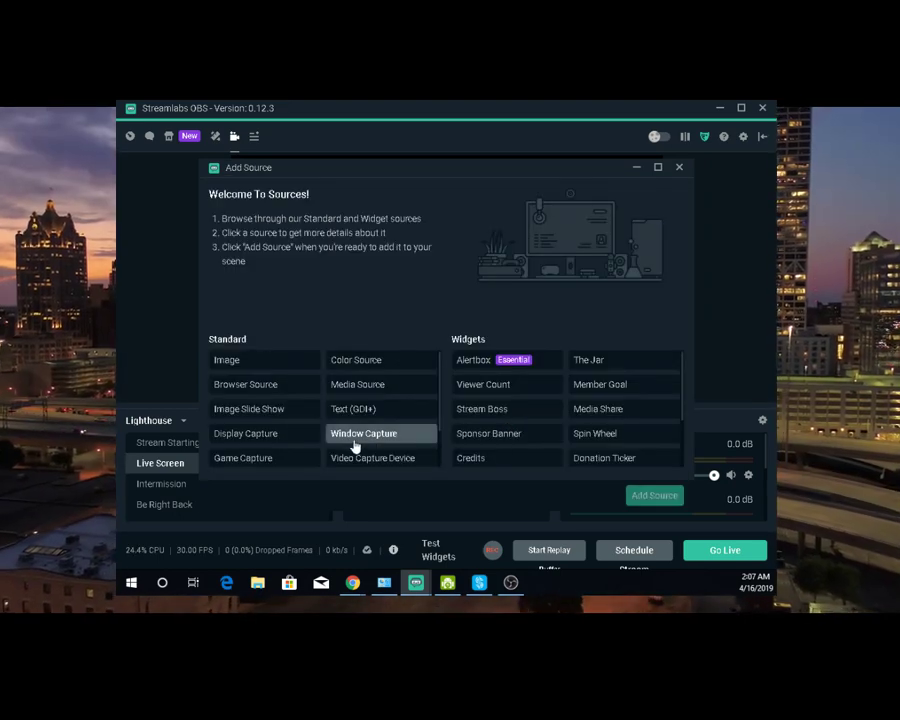
click(357, 460)
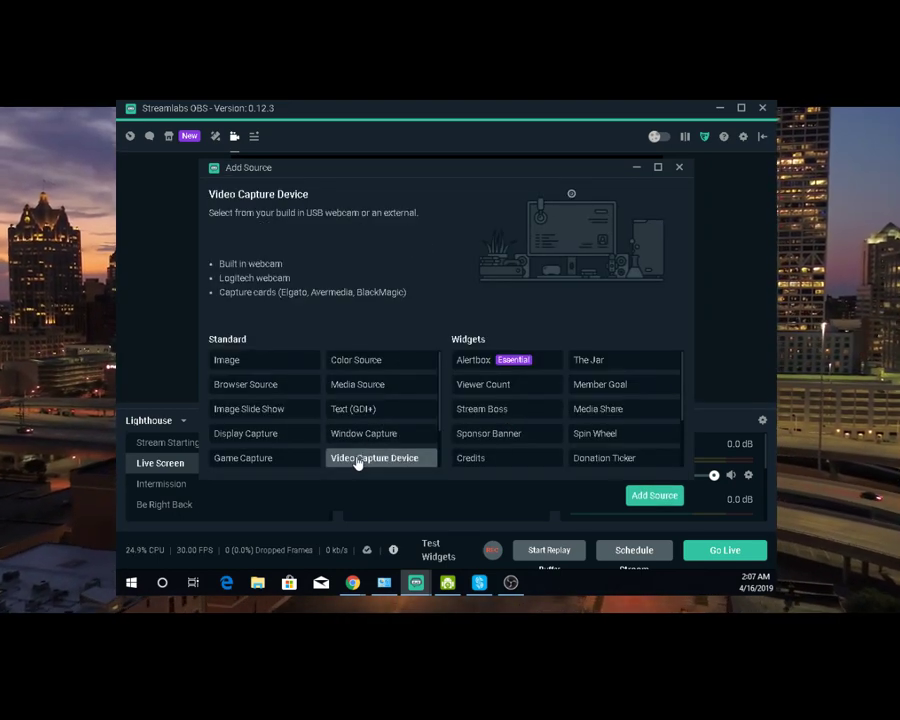
click(636, 498)
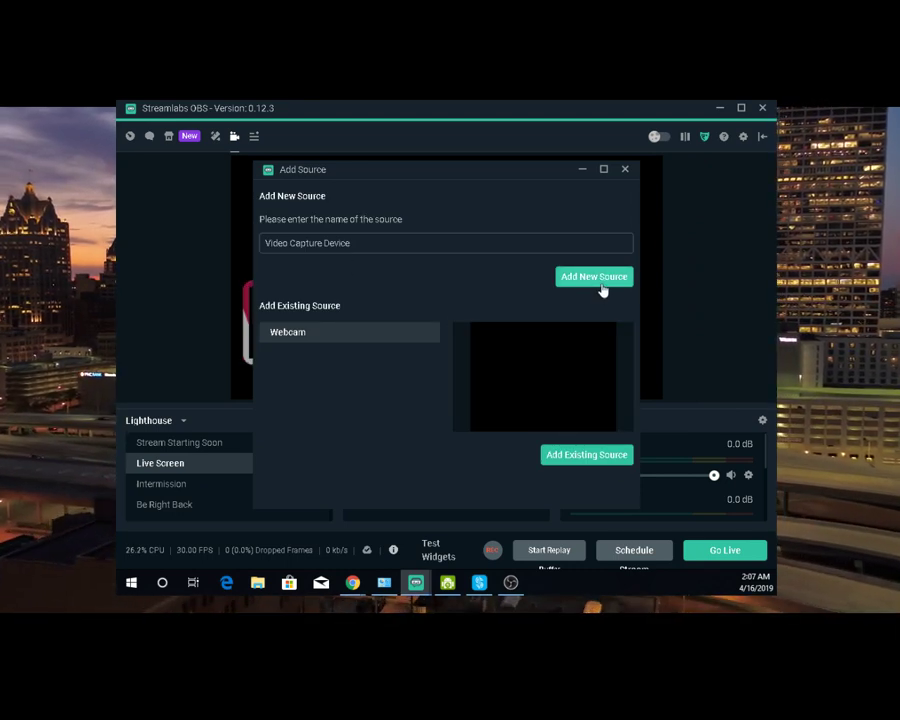
click(600, 280)
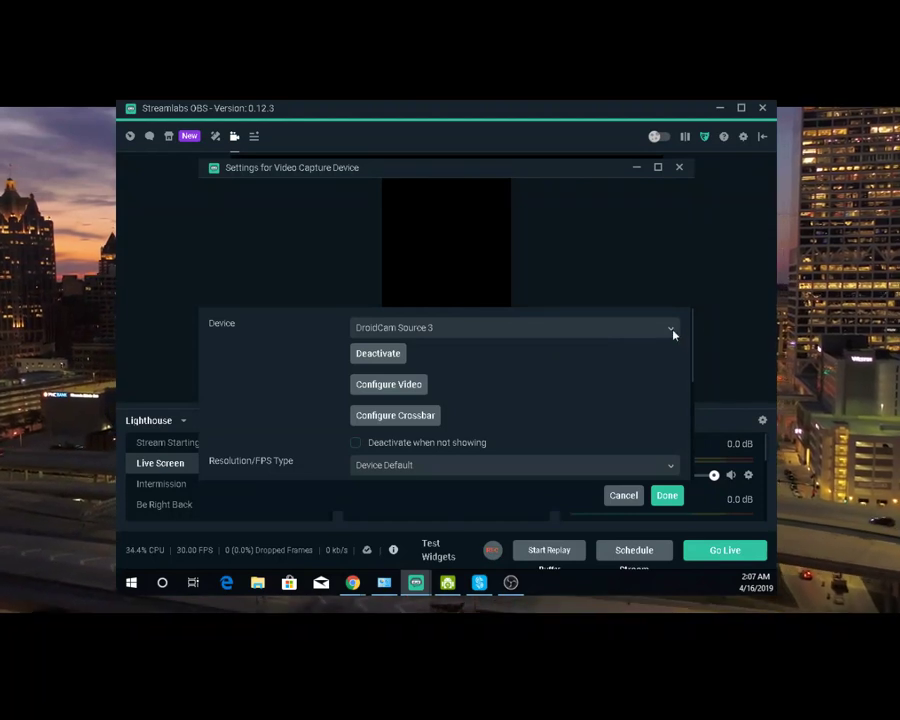
click(672, 333)
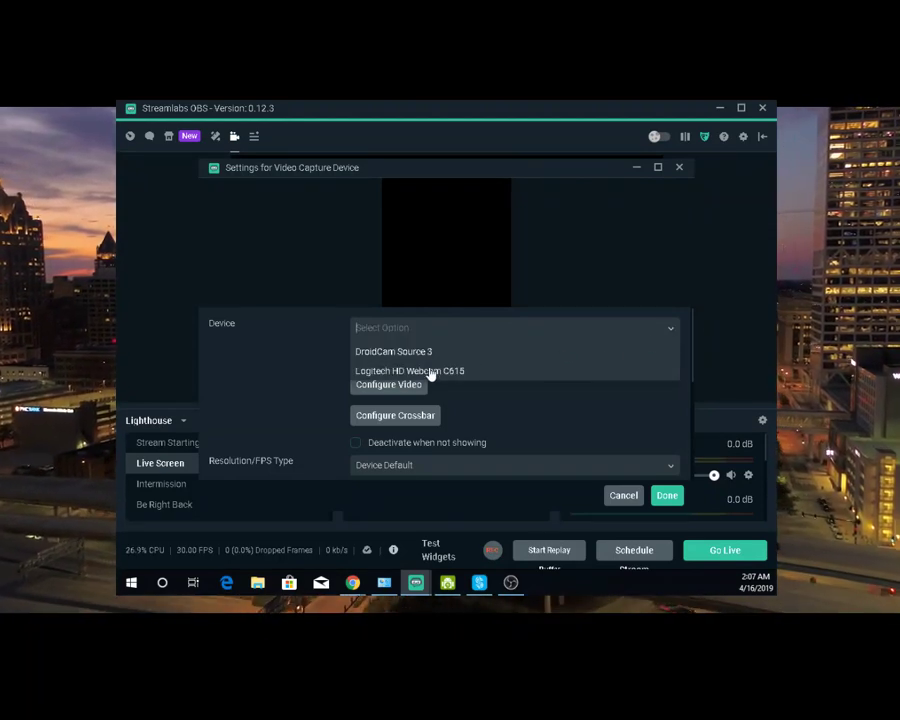
click(431, 371)
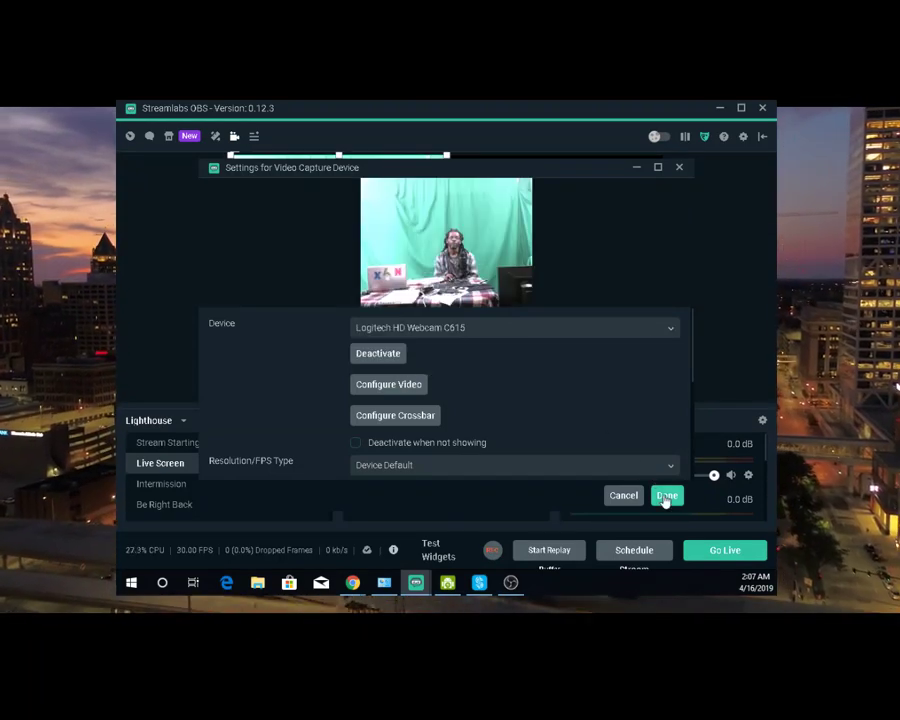
click(666, 496)
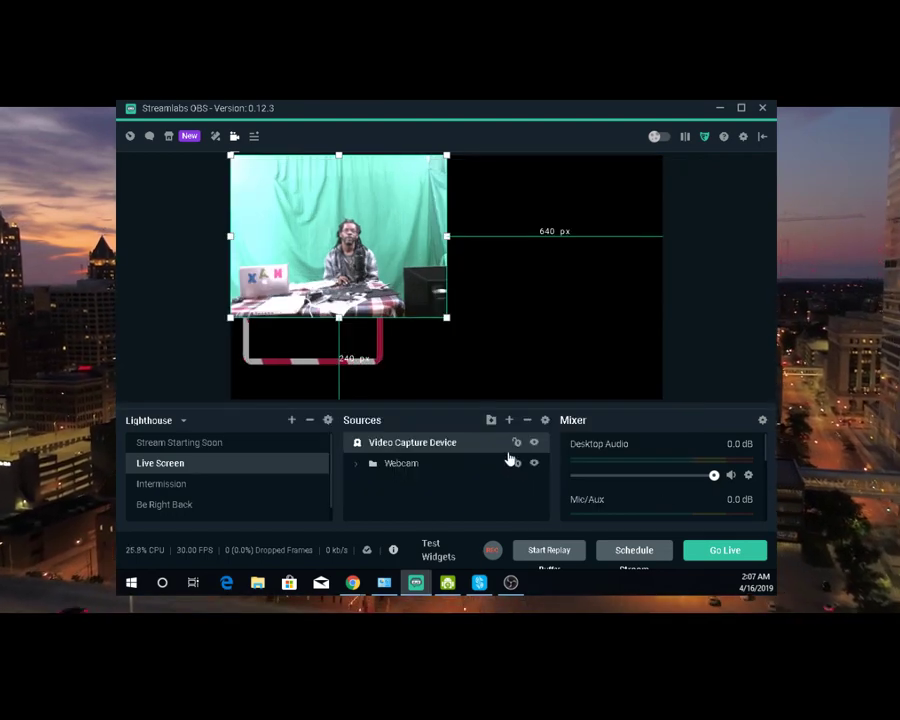
Step: Move and shrink the webcam feed, place the Webcam group above it, and widen the striped frame
drag(370, 278, 372, 314)
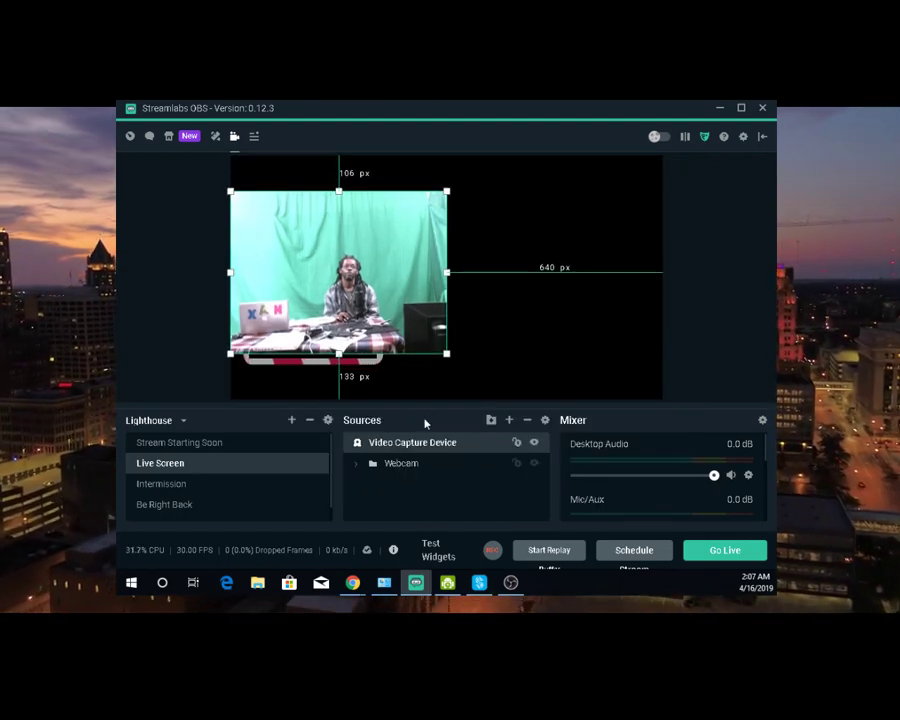
mouse_move(411, 465)
mouse_down()
mouse_move(411, 478)
mouse_move(410, 440)
mouse_up()
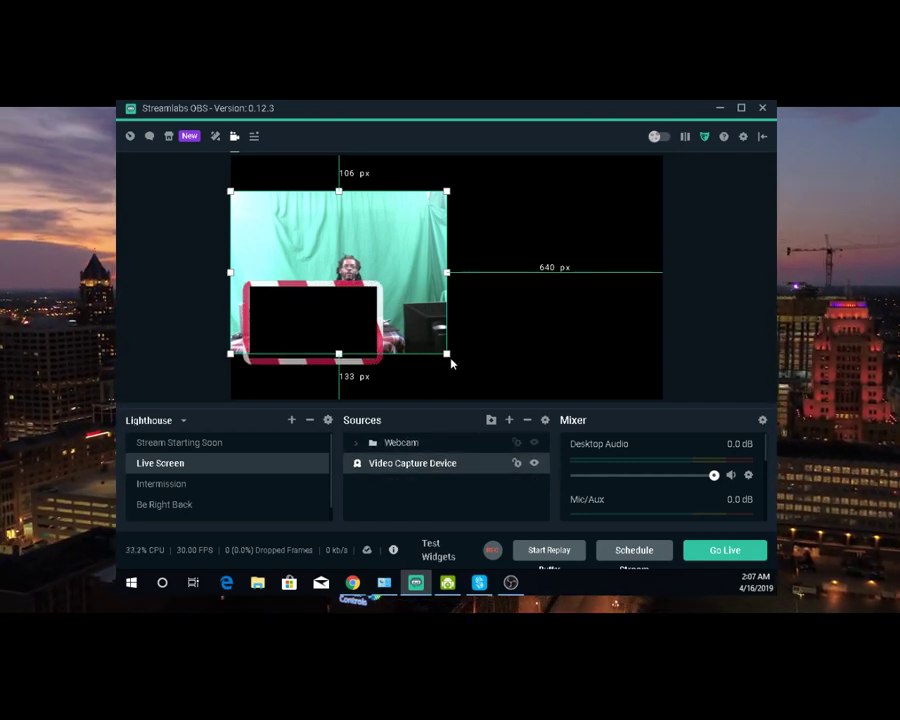
drag(449, 355, 330, 288)
click(373, 332)
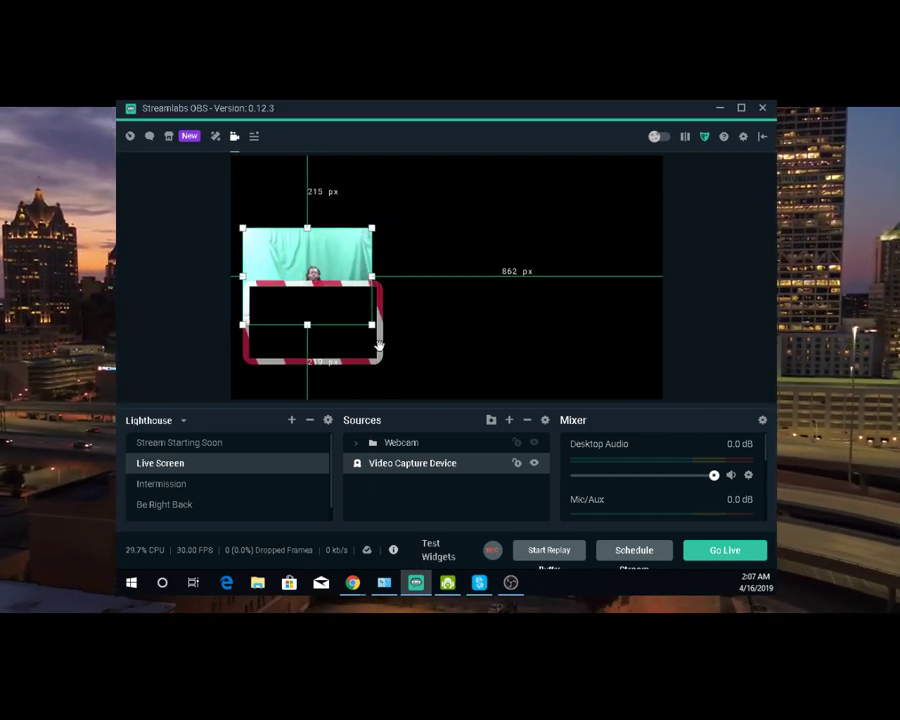
drag(391, 322, 540, 323)
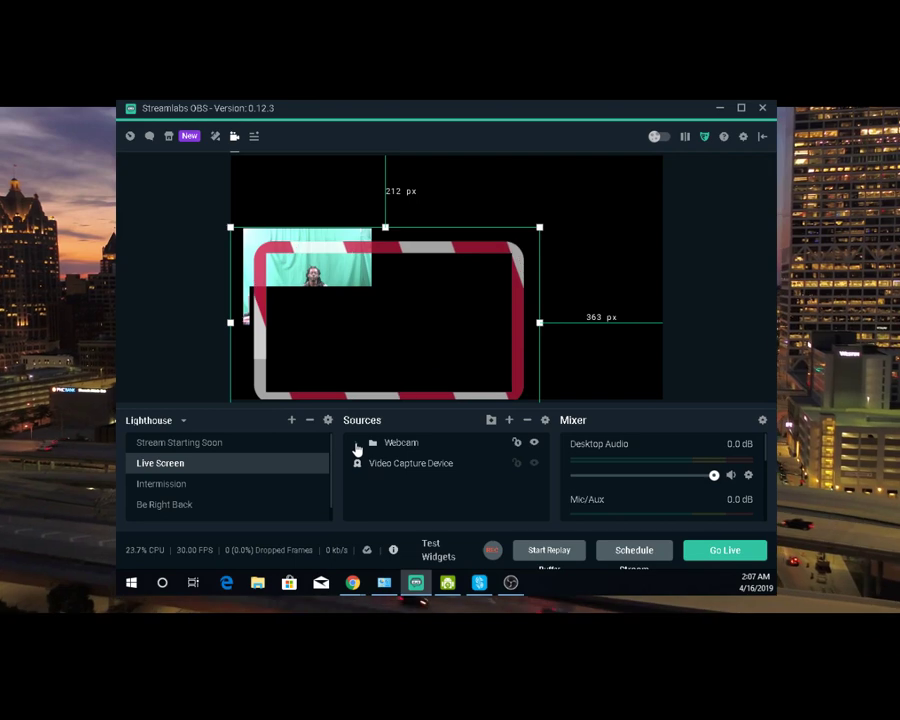
click(357, 445)
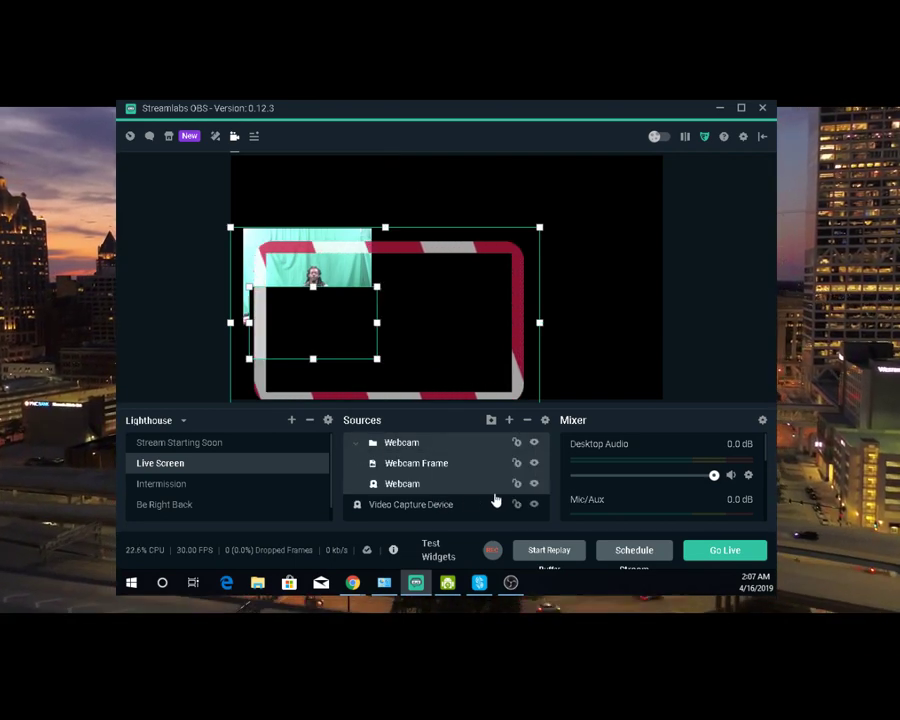
Step: Remove the placeholder Webcam item from the Webcam group and reposition the frame group
click(425, 485)
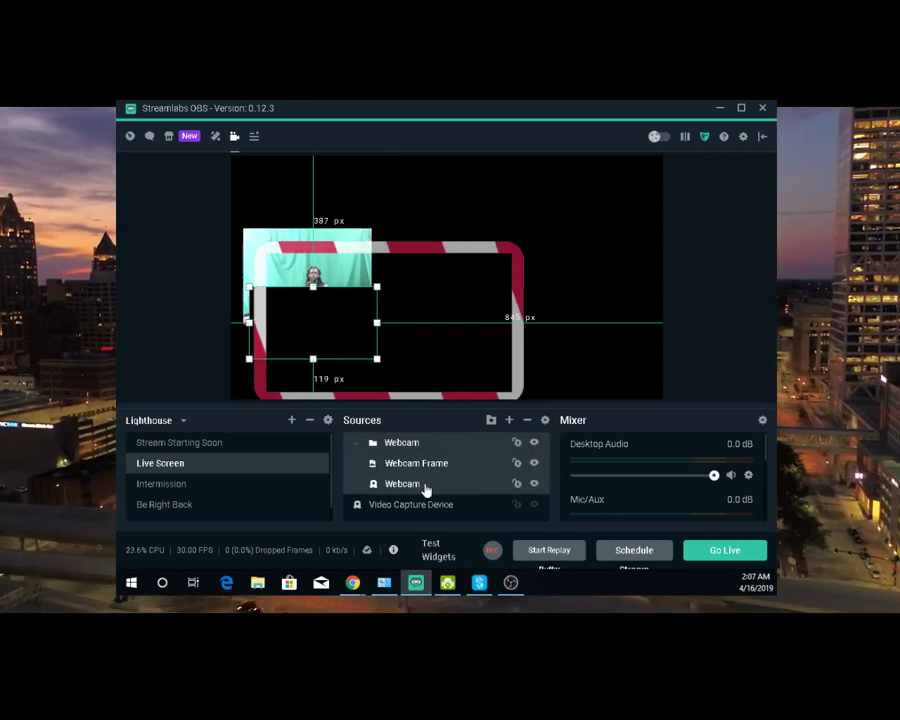
right_click(425, 486)
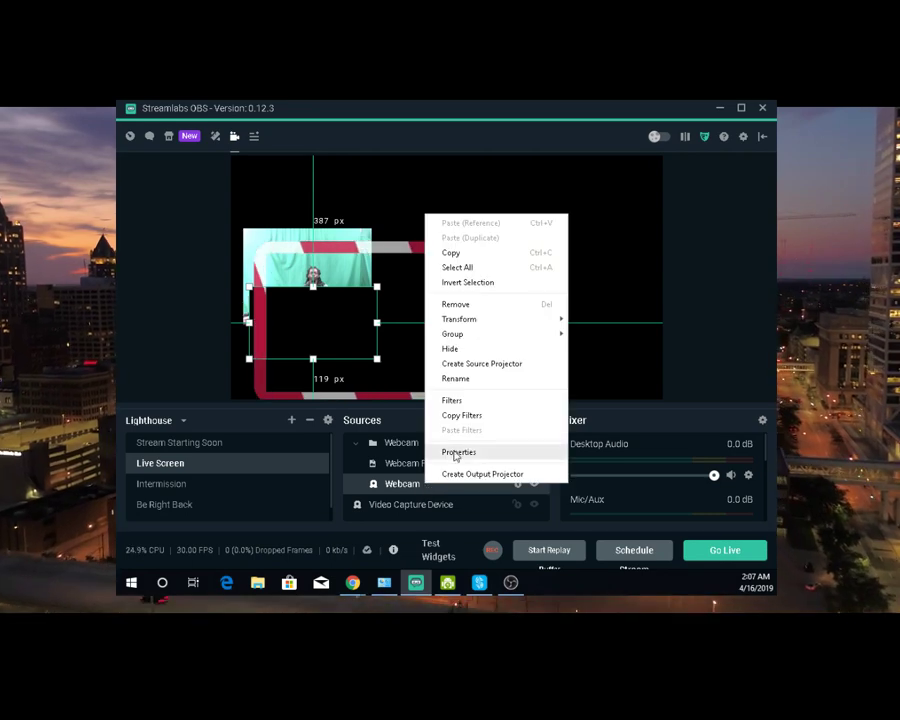
click(450, 304)
click(478, 342)
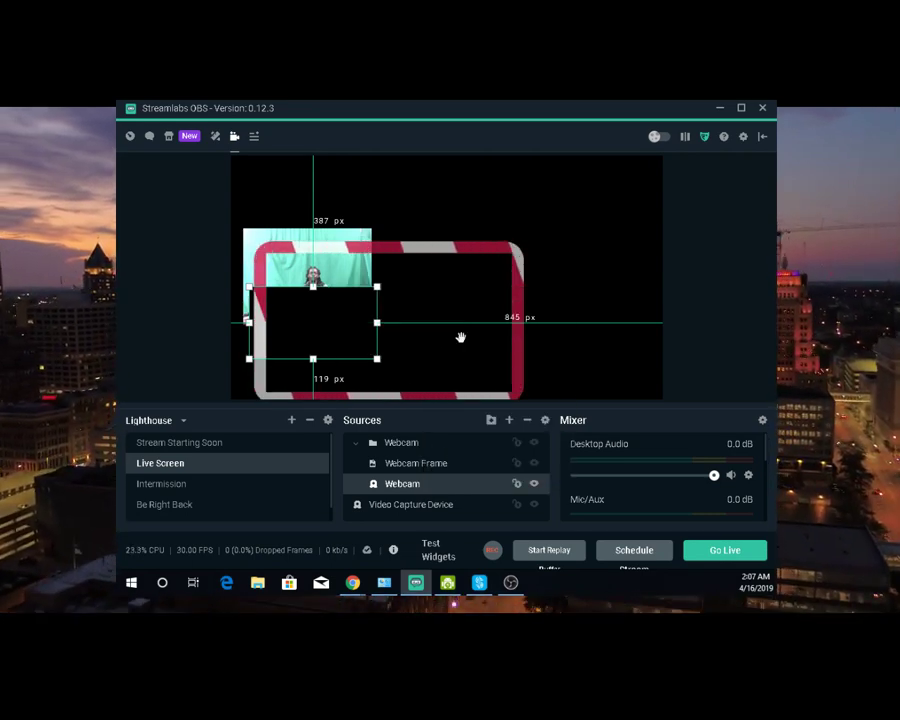
drag(344, 299, 437, 319)
click(399, 486)
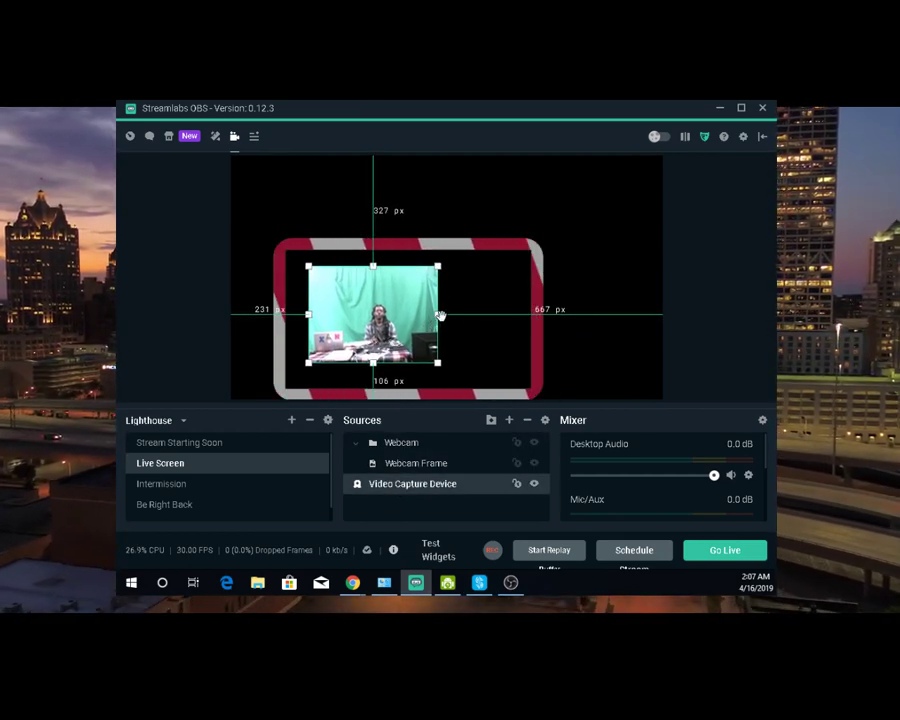
Step: Resize and shift the Video Capture Device feed until it fills the striped frame's opening
click(439, 317)
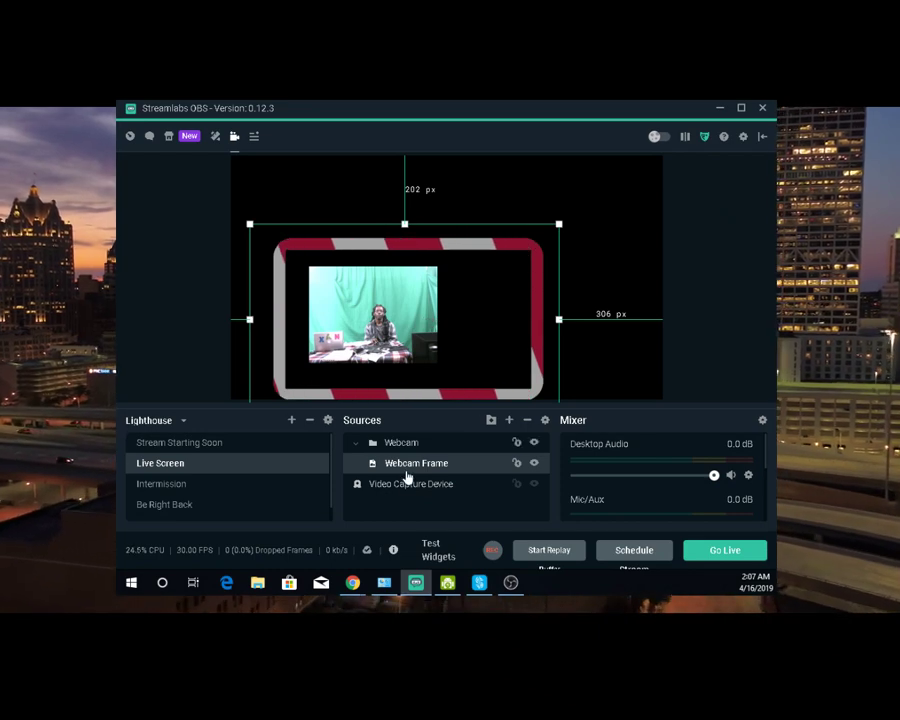
click(406, 486)
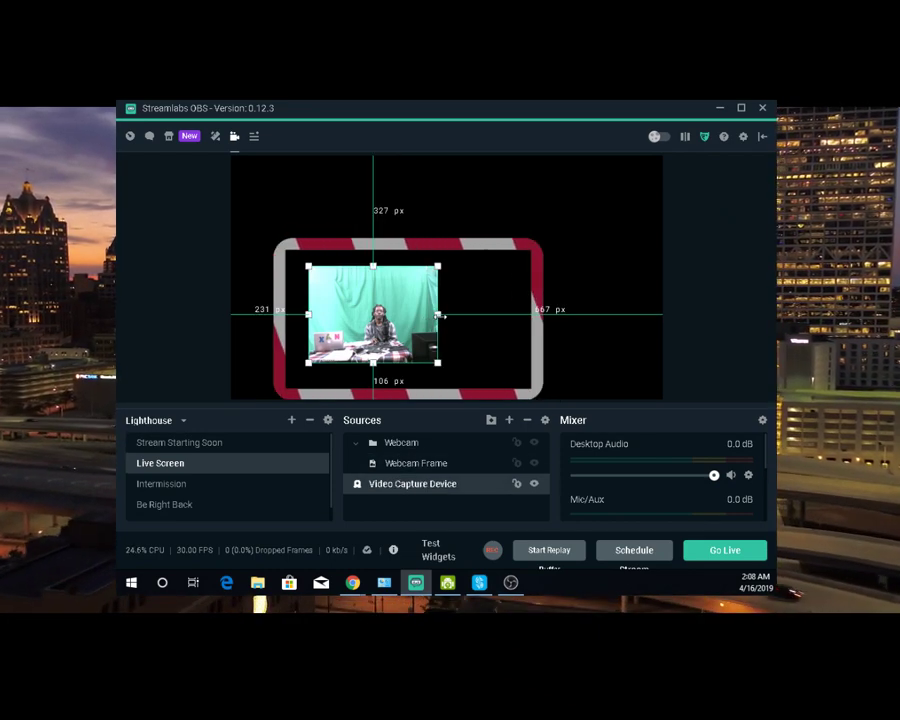
drag(514, 326, 537, 334)
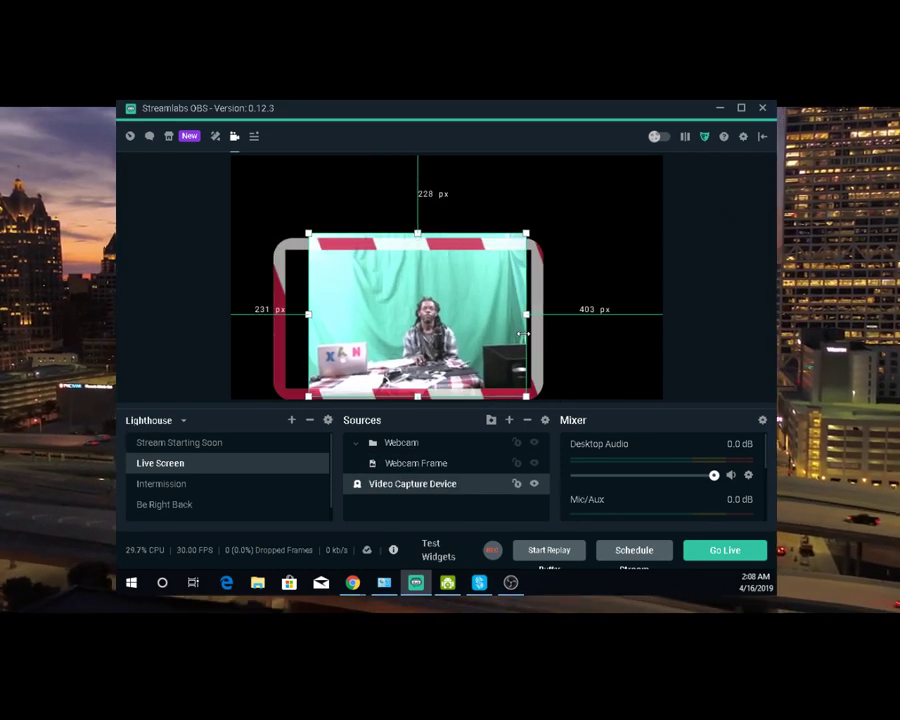
drag(424, 330, 428, 331)
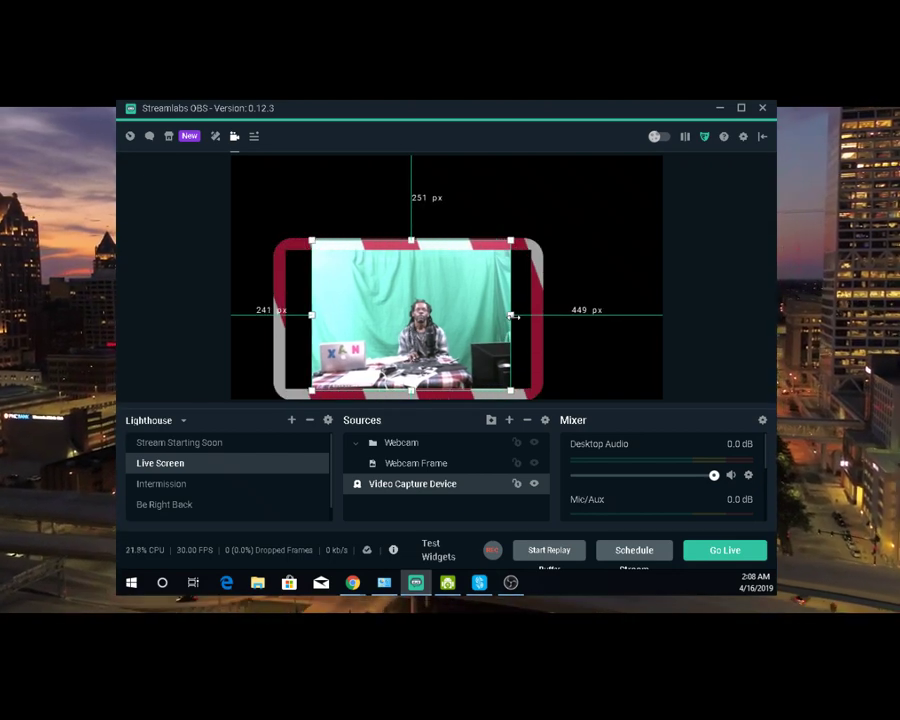
drag(512, 316, 566, 316)
drag(476, 328, 446, 327)
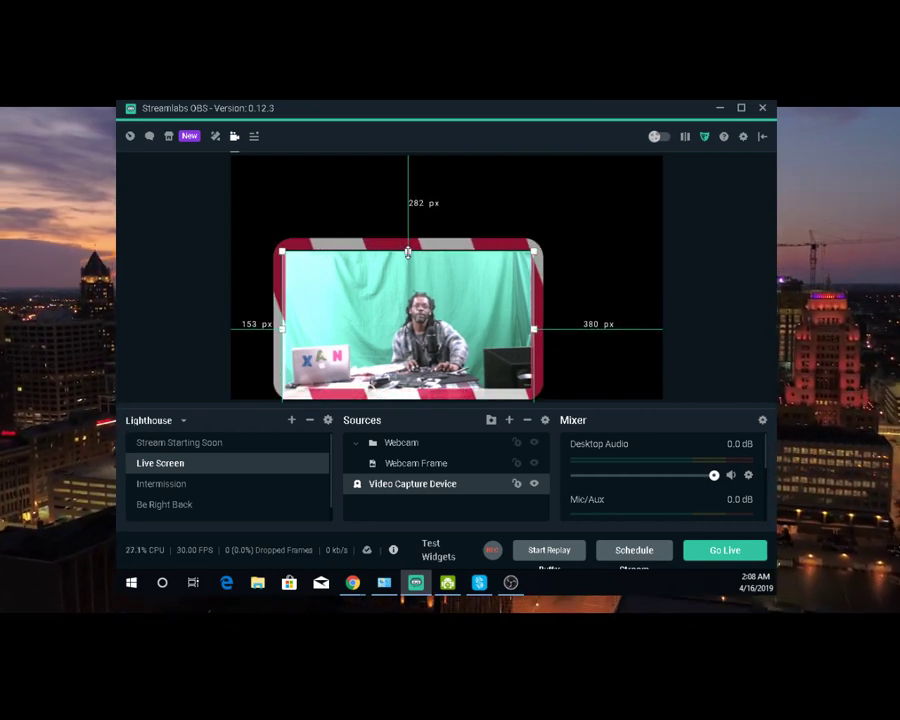
click(585, 277)
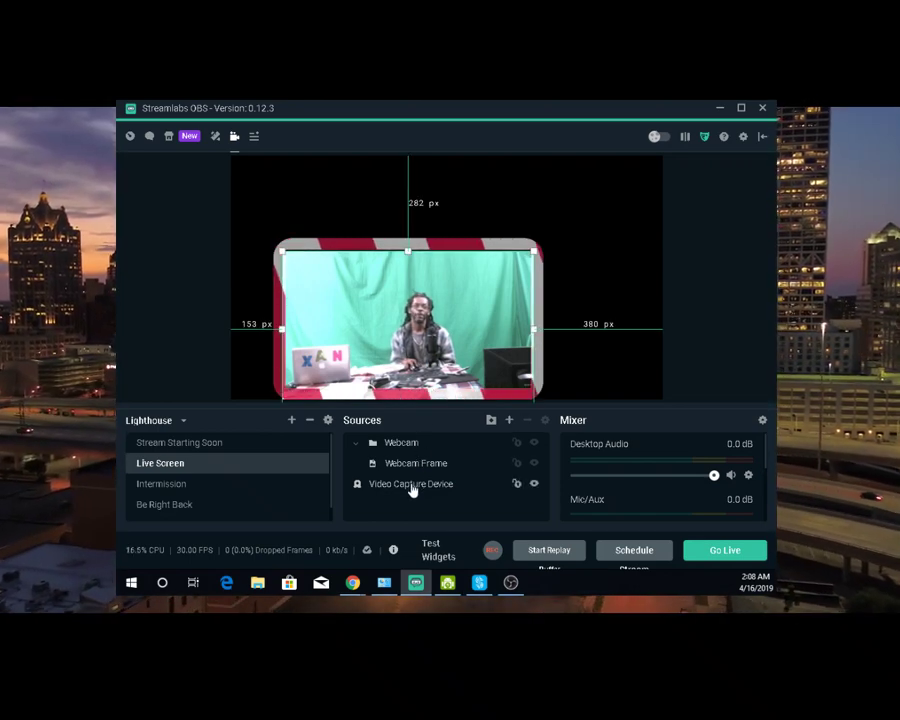
Step: Add a Chroma Key filter to the Video Capture Device through its Filters window
right_click(411, 486)
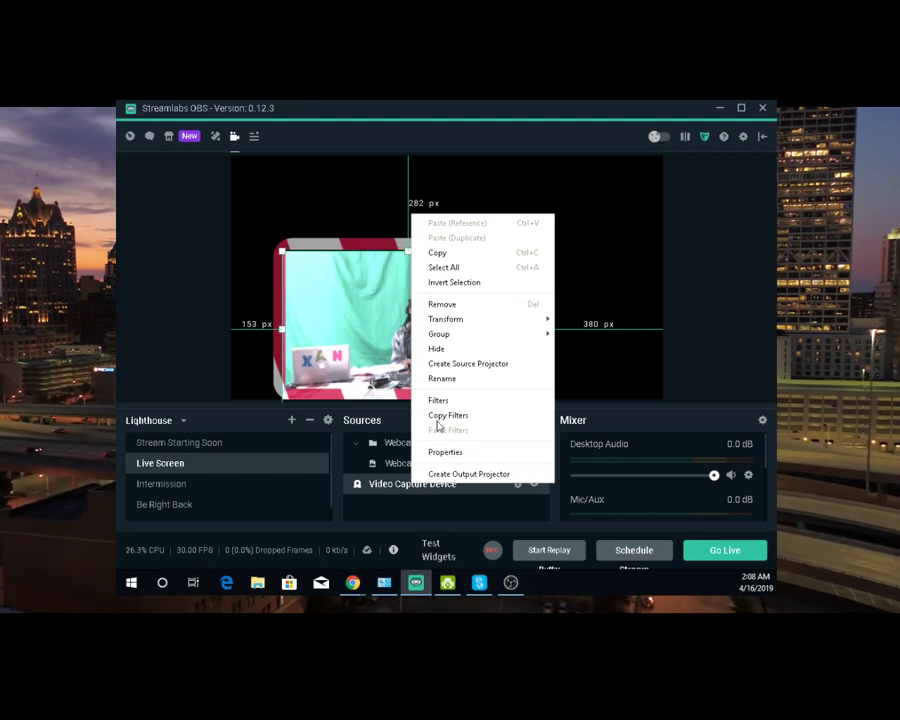
click(438, 401)
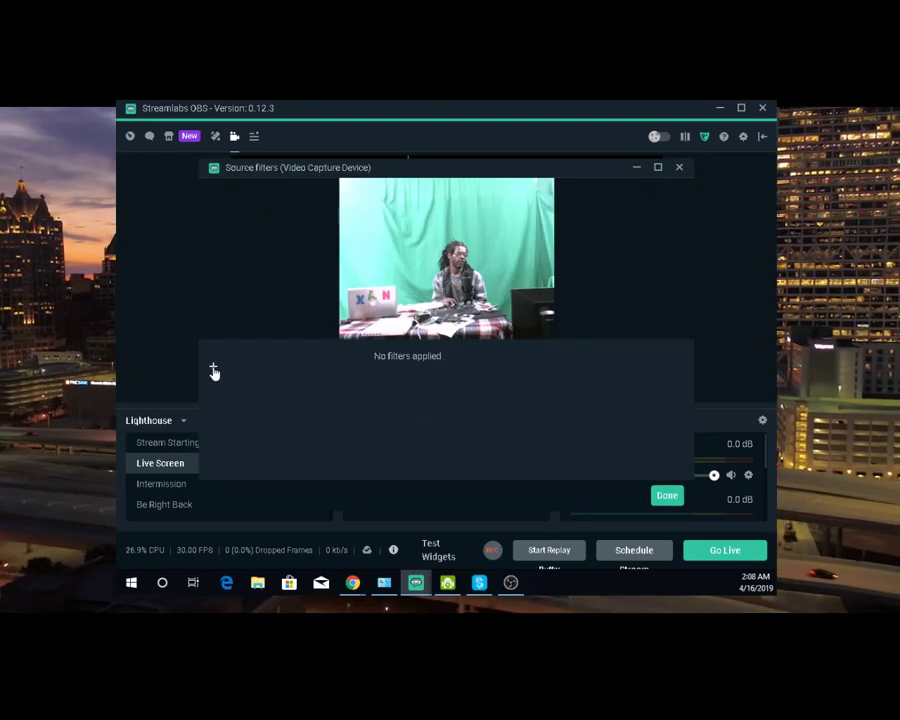
click(213, 372)
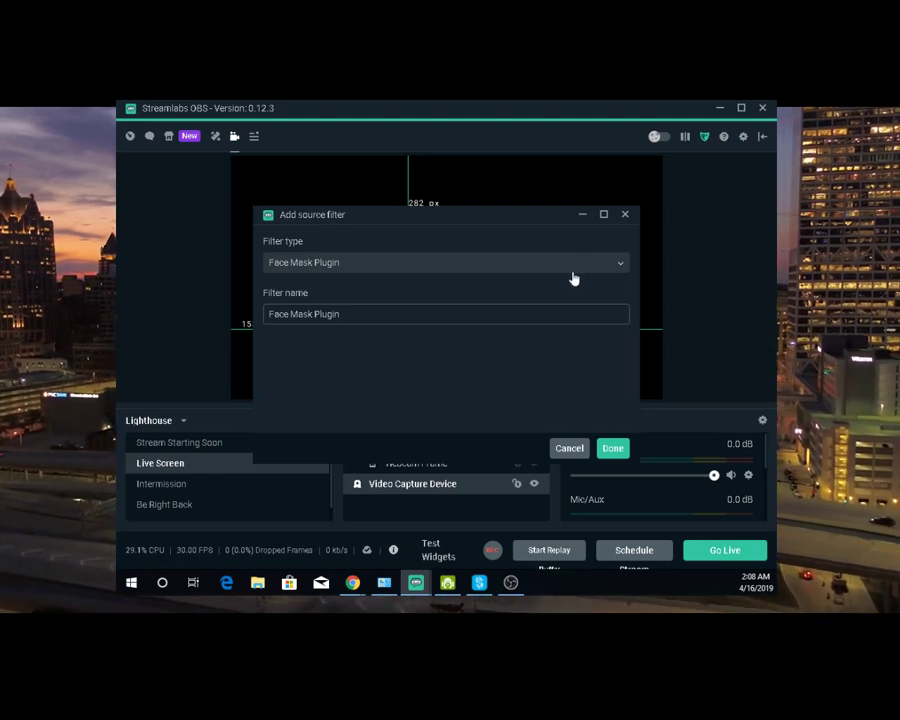
click(621, 265)
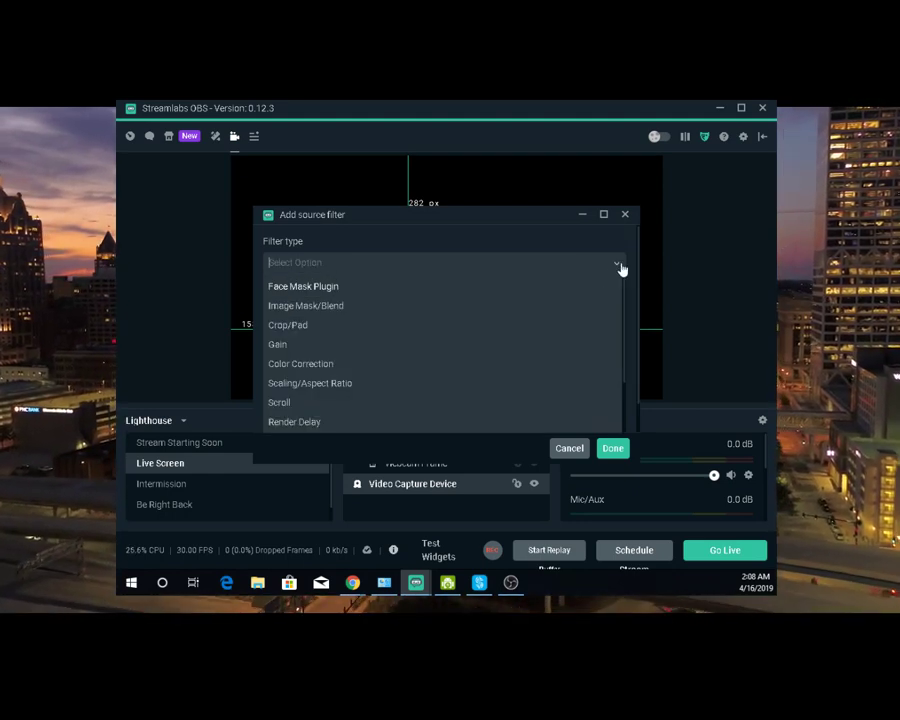
scroll(397, 340, down, 2)
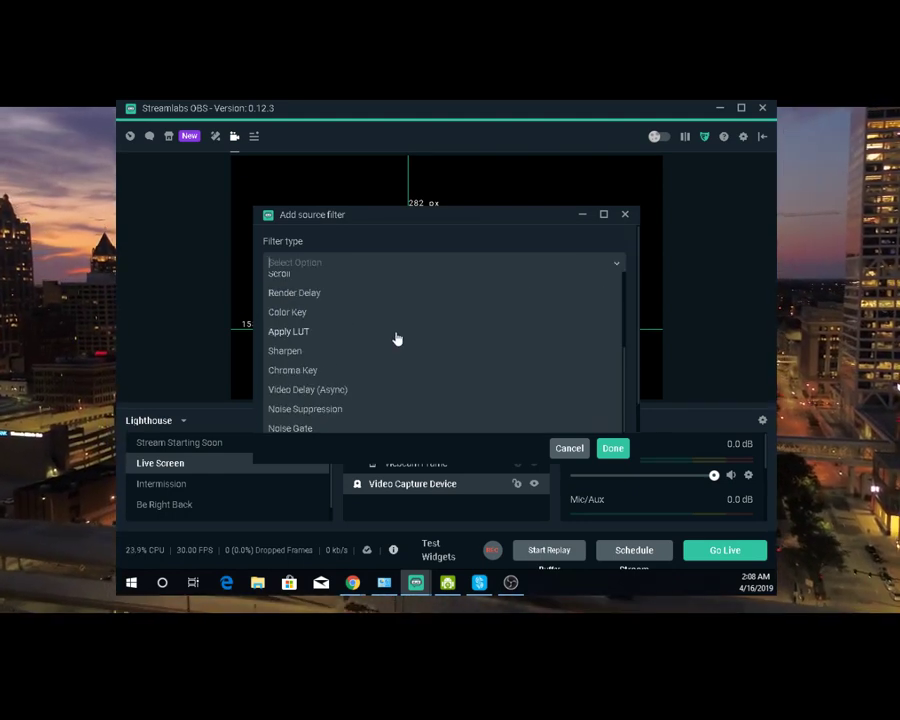
click(302, 372)
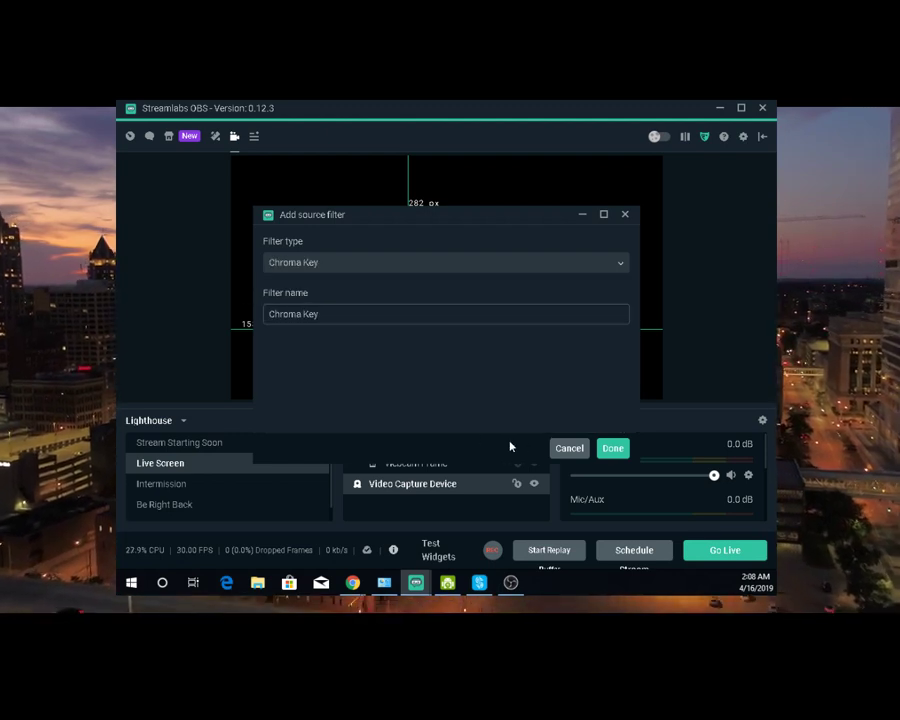
click(611, 449)
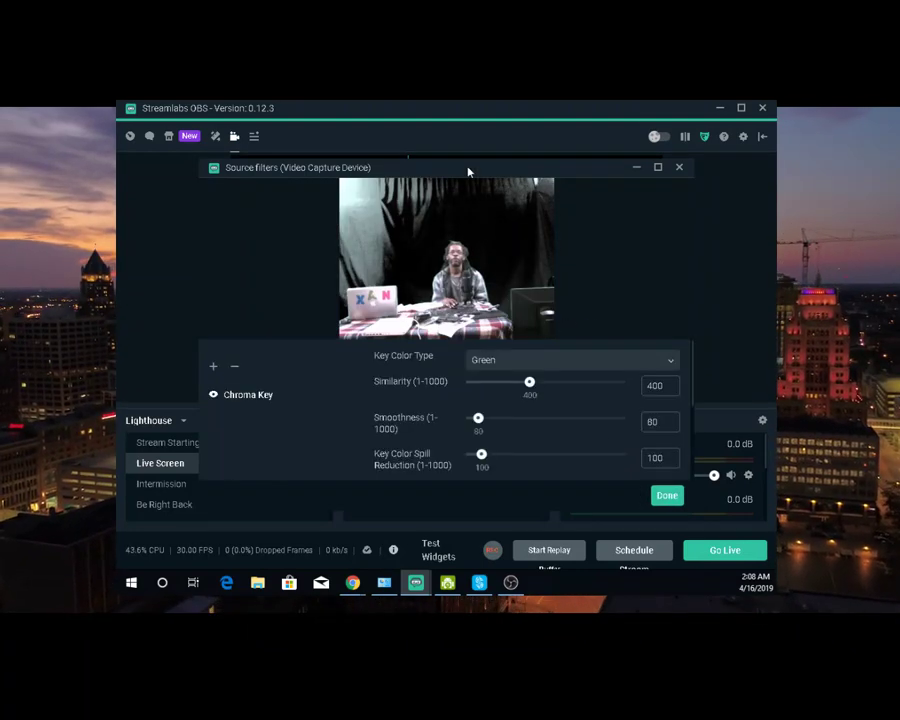
Step: Move the Source filters window aside and set the Chroma Key Similarity to 435
drag(466, 173, 331, 215)
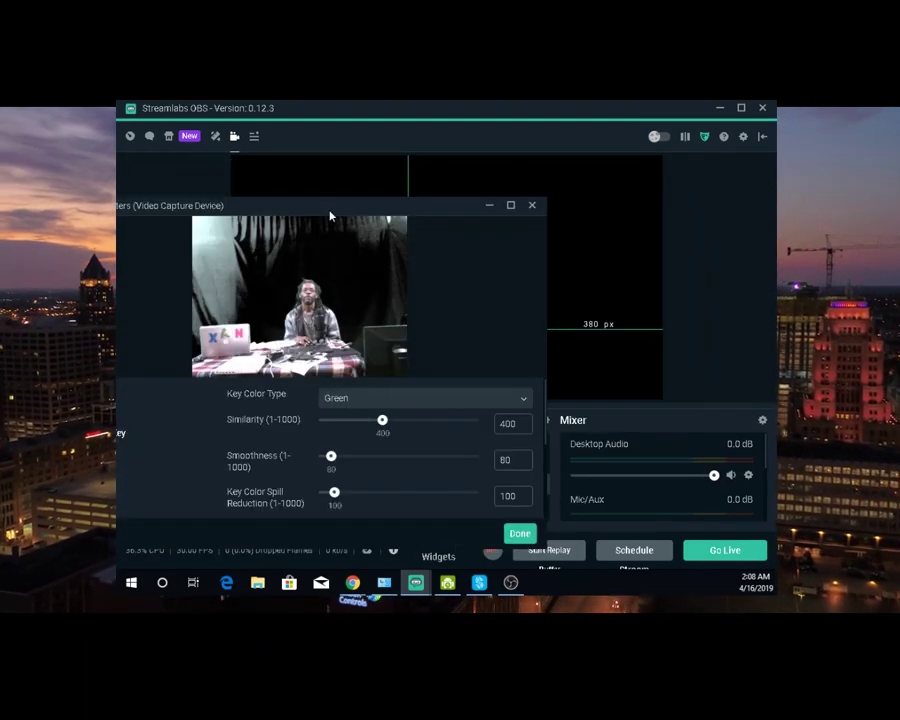
mouse_move(382, 424)
mouse_down()
mouse_move(390, 428)
mouse_move(392, 405)
mouse_up()
click(381, 422)
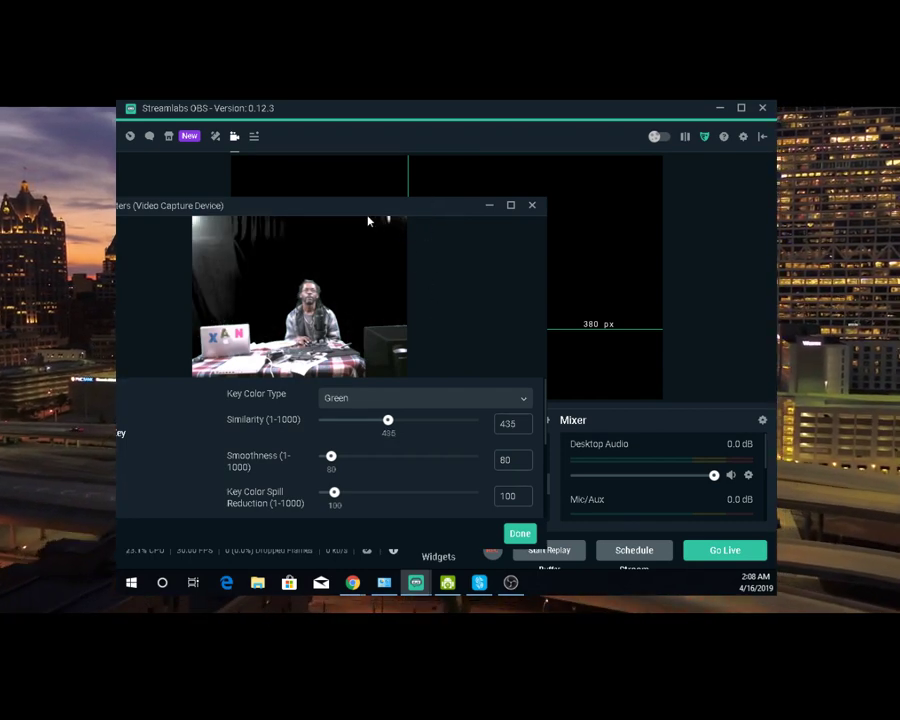
drag(325, 210, 648, 255)
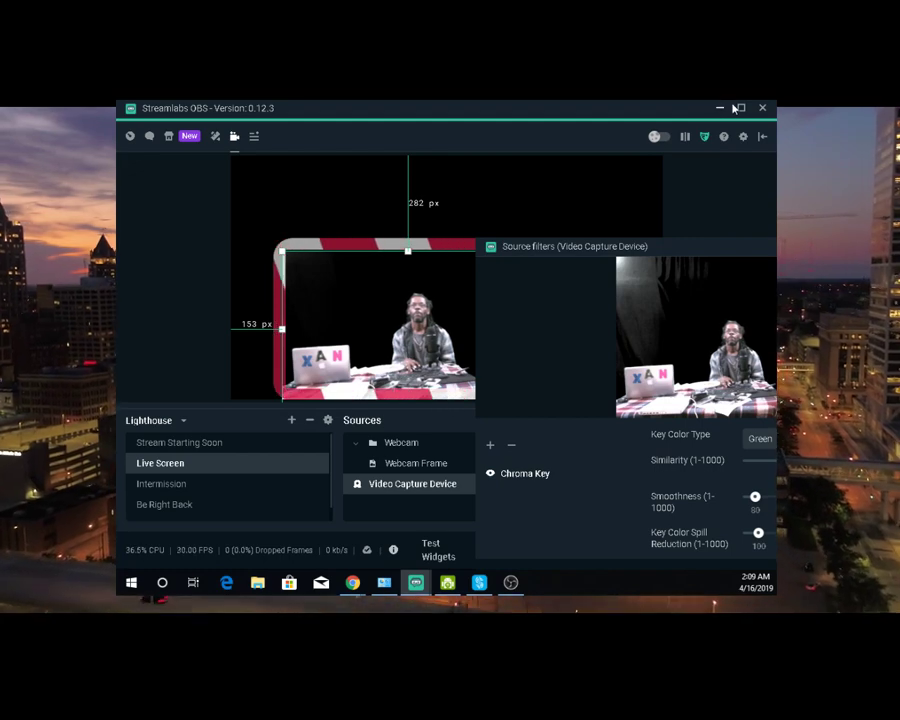
Step: Rearrange the windows and raise the webcam filter's Similarity to 451
click(593, 117)
double_click(548, 114)
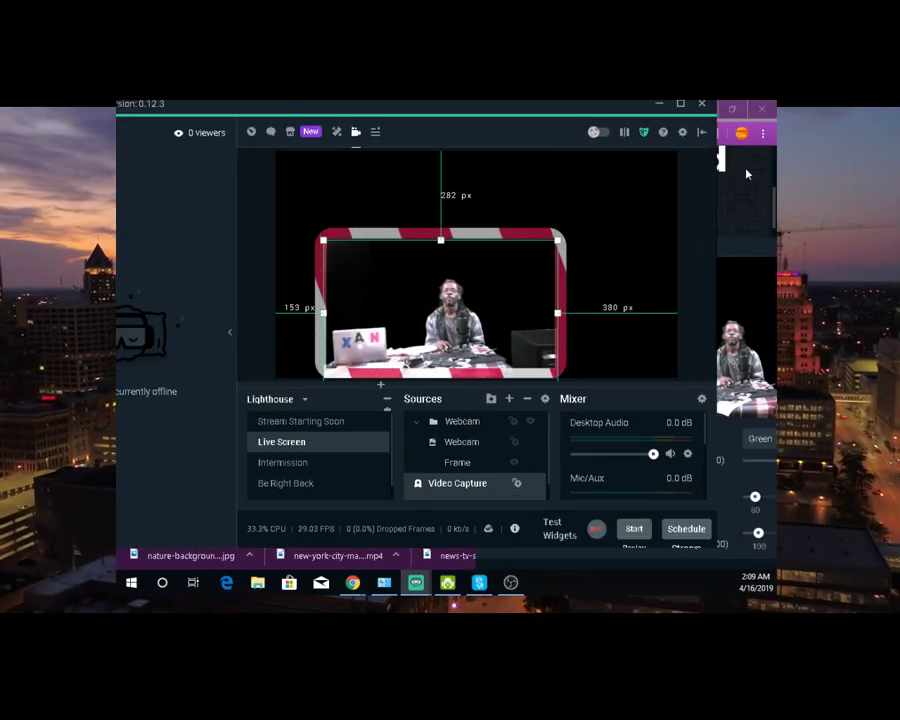
click(748, 251)
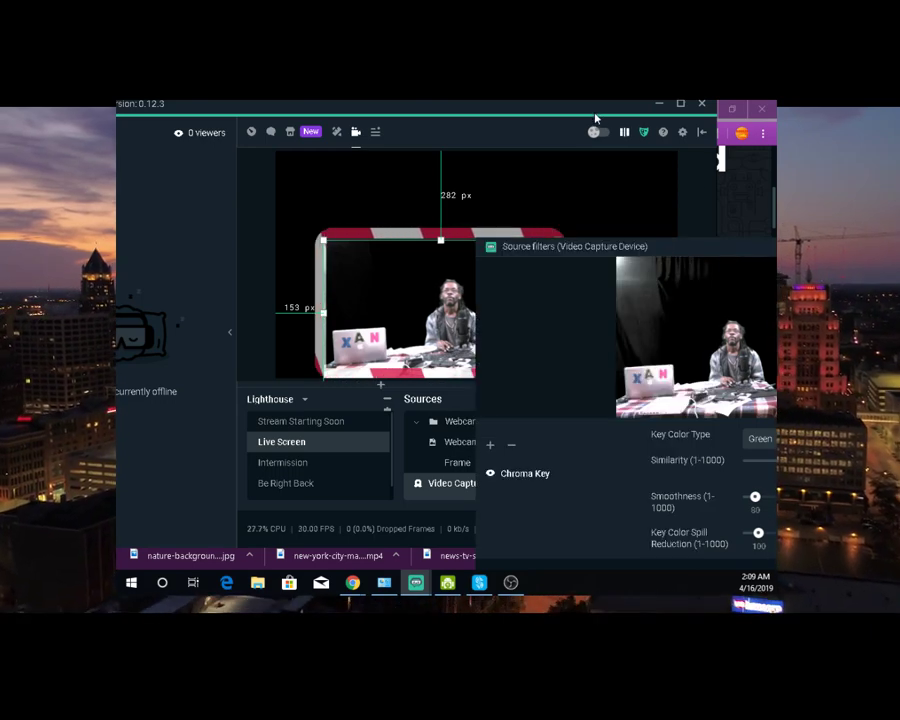
drag(697, 250, 648, 151)
drag(739, 360, 743, 362)
drag(645, 160, 515, 158)
Step: Close the Source Filters dialog and return from Chrome to Streamlabs OBS
click(741, 476)
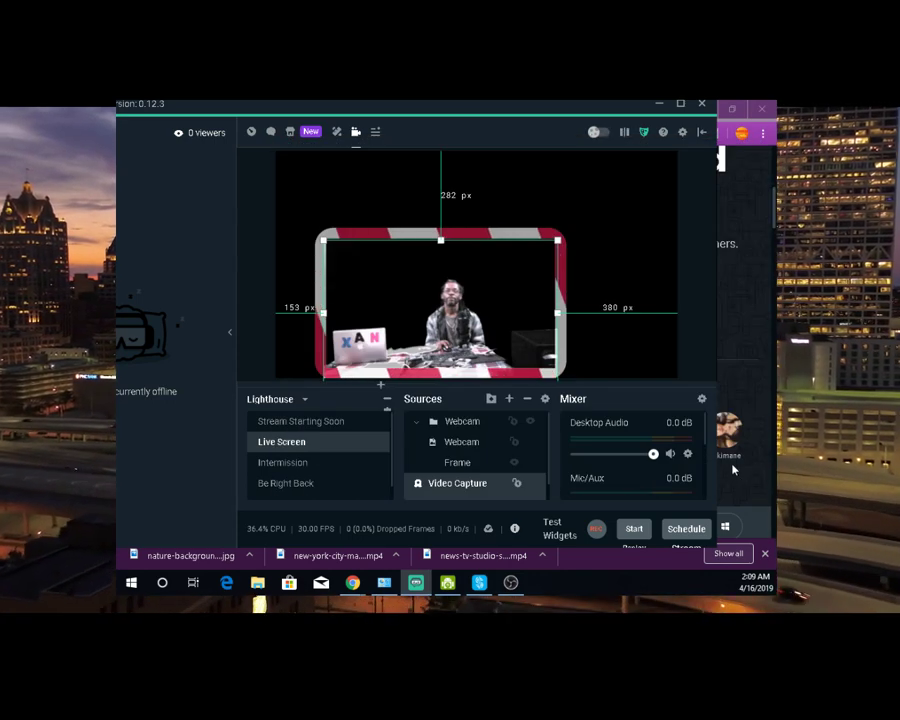
click(750, 300)
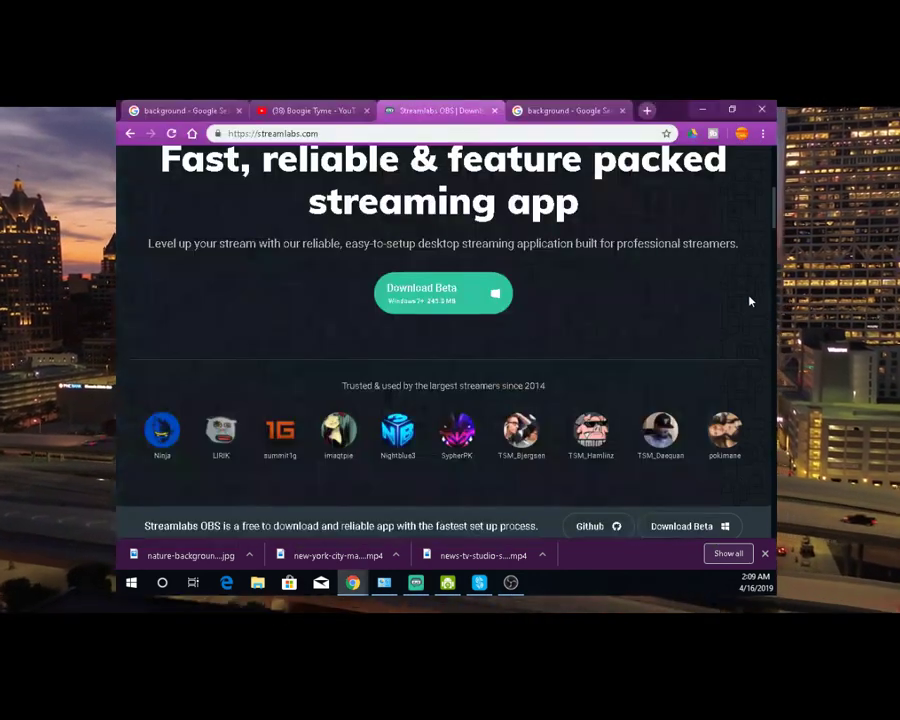
click(416, 583)
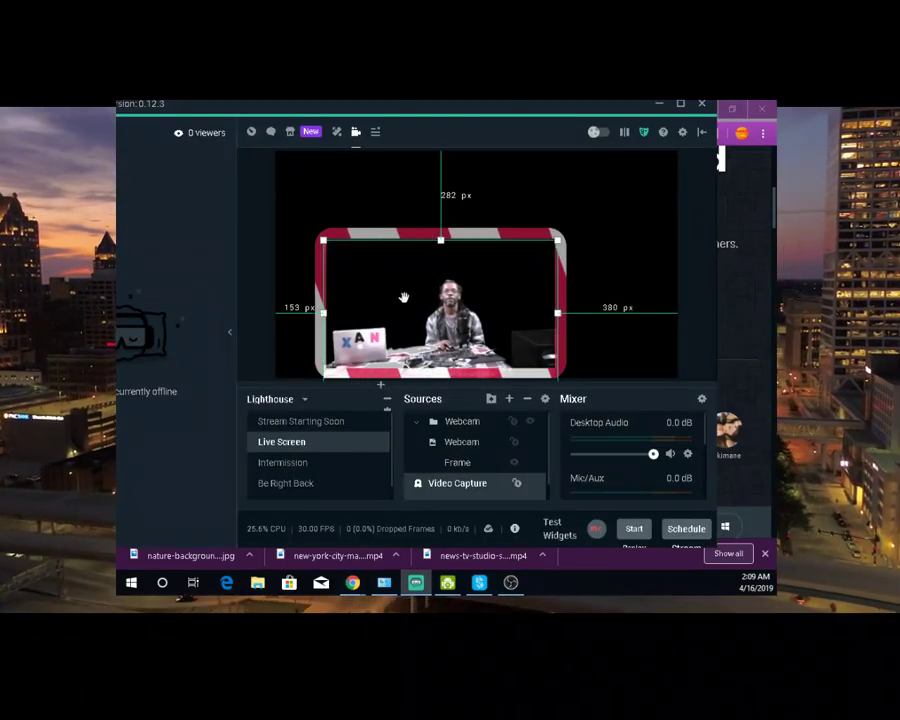
Step: Move the striped frame and webcam video to the canvas's lower left, fitting the video inside the frame
mouse_move(402, 297)
mouse_down()
mouse_move(354, 299)
mouse_move(365, 316)
mouse_move(357, 316)
mouse_move(412, 311)
mouse_up()
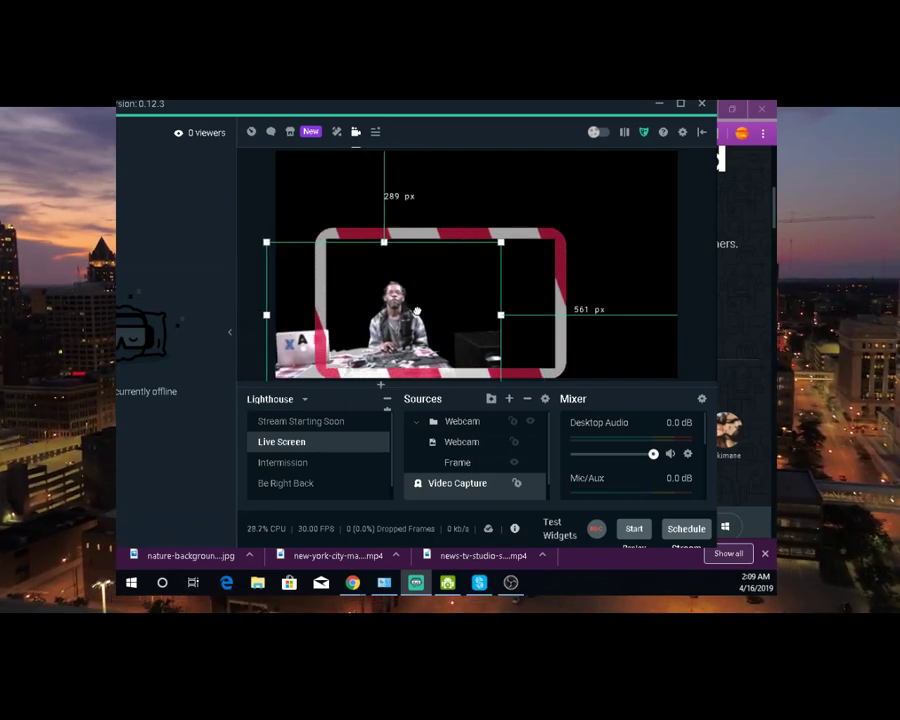
click(528, 236)
drag(528, 236, 482, 246)
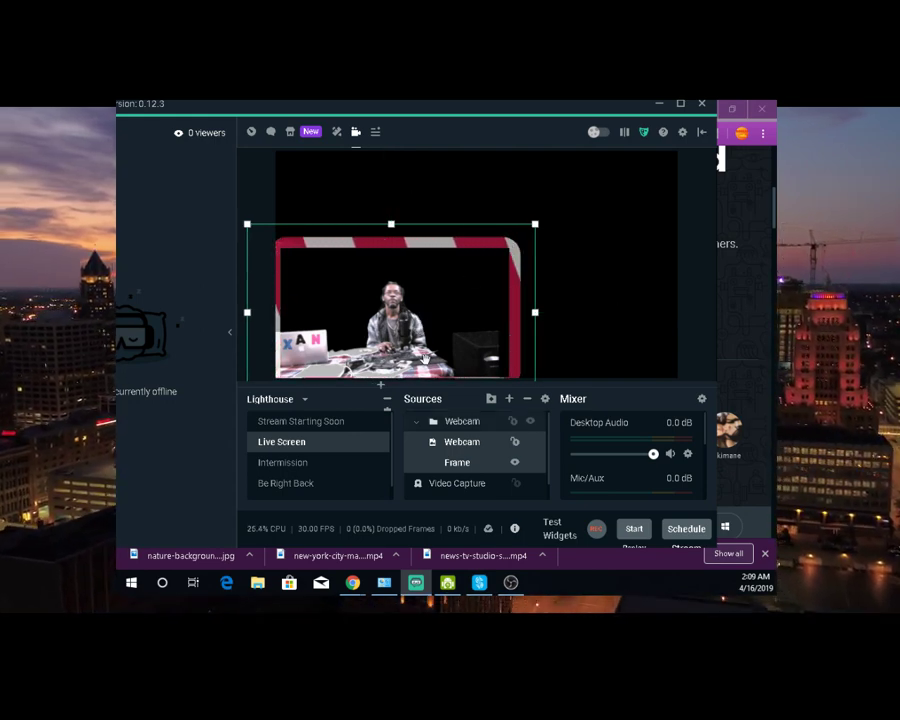
click(457, 483)
drag(408, 352, 419, 349)
click(573, 223)
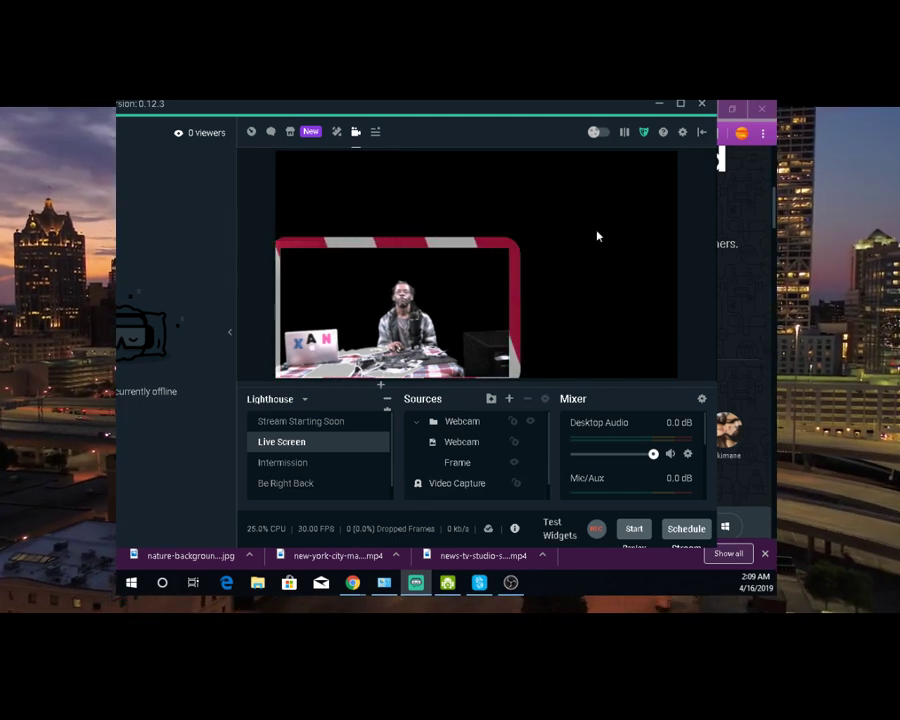
click(680, 104)
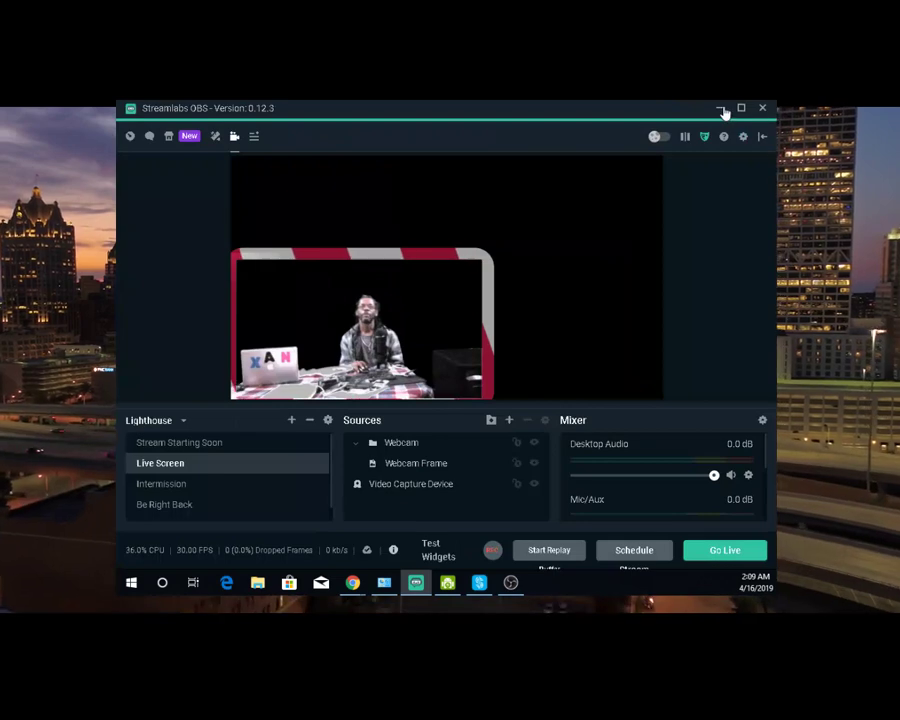
click(720, 107)
Step: Show Google Images results for 'background' filtered by usage rights
click(555, 111)
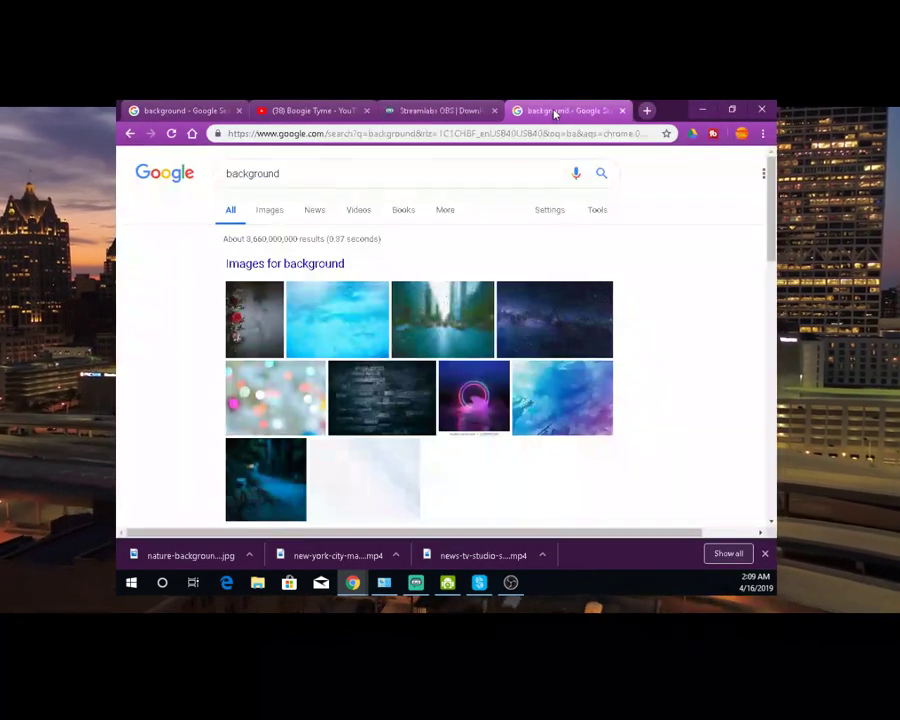
click(267, 213)
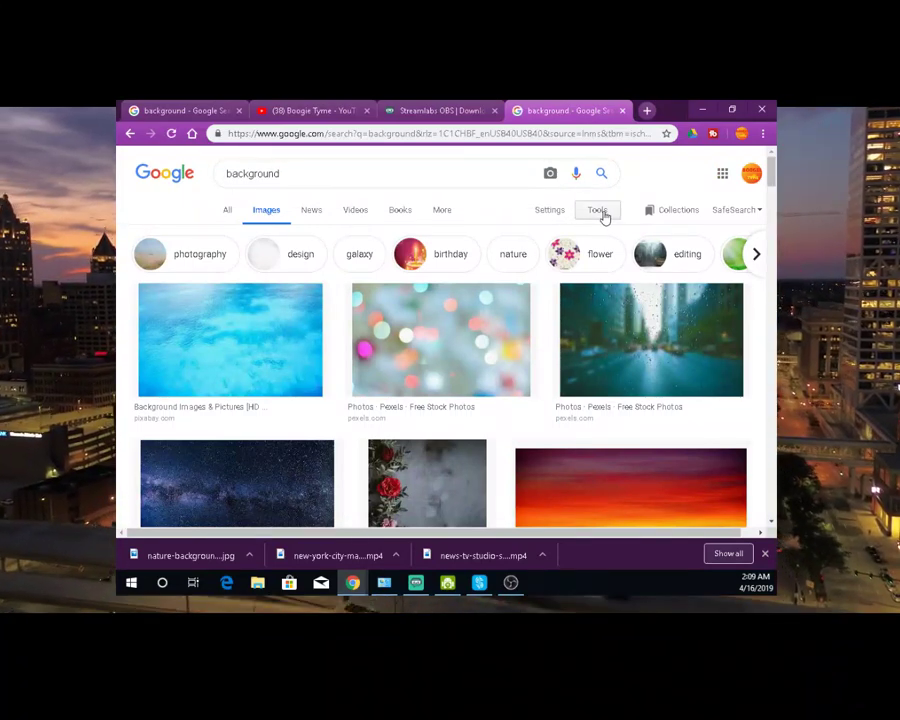
click(598, 211)
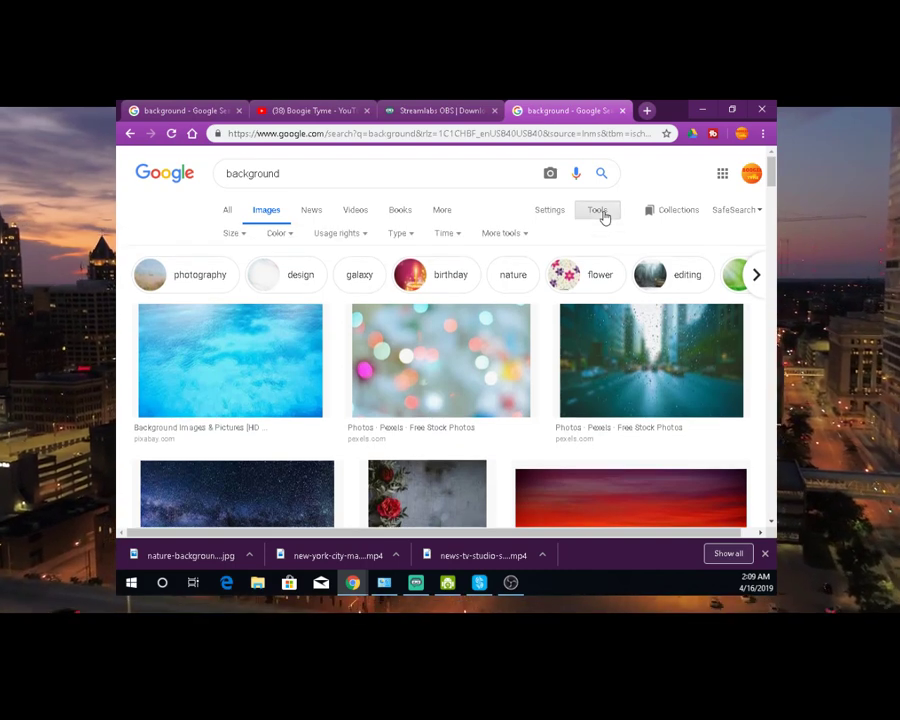
click(340, 233)
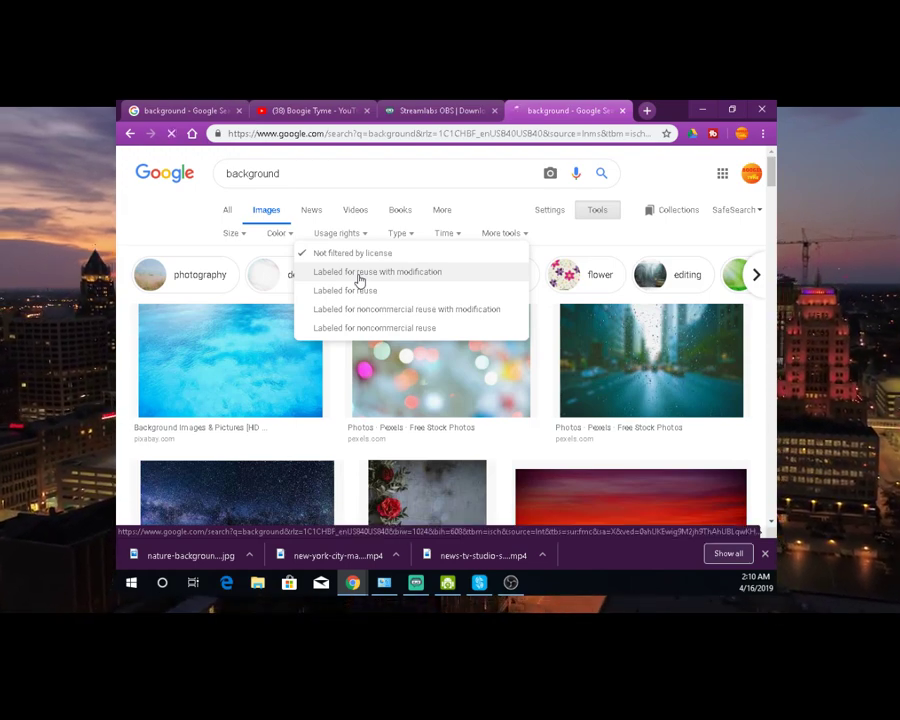
scroll(444, 317, down, 5)
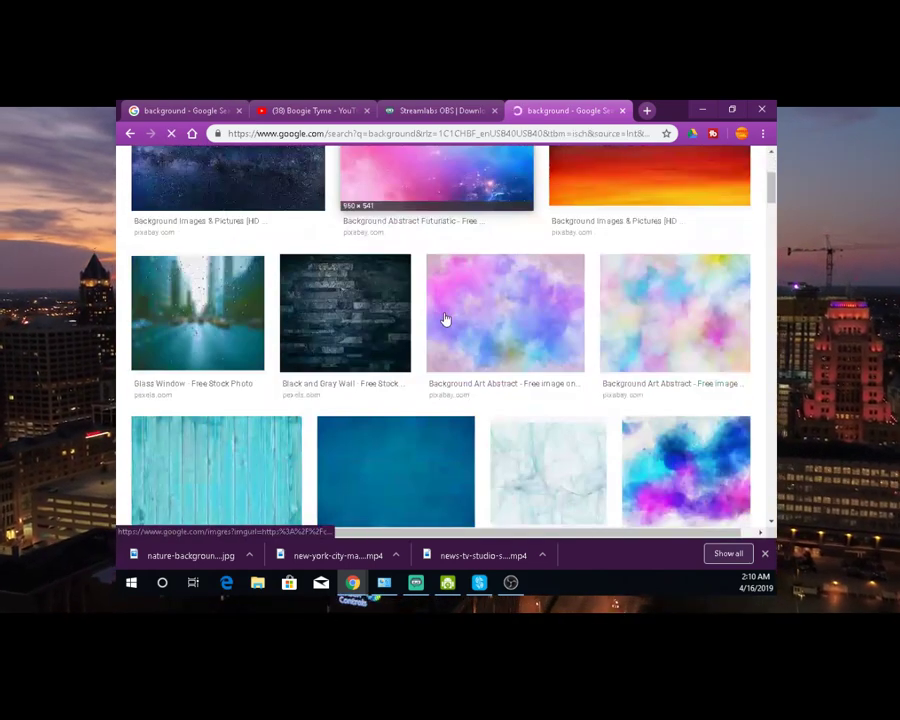
scroll(445, 319, down, 15)
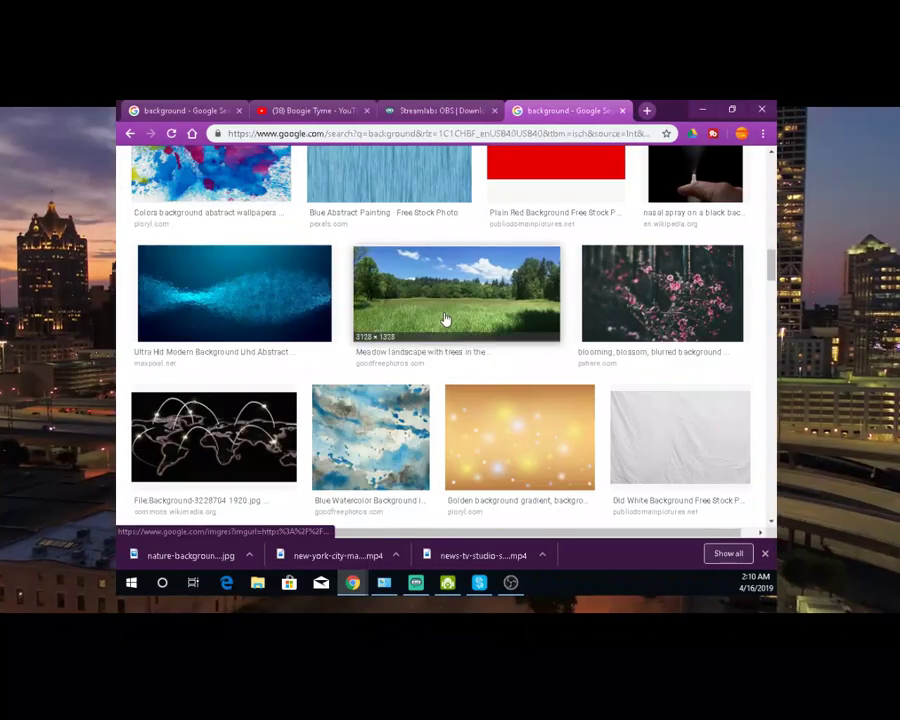
scroll(445, 318, down, 5)
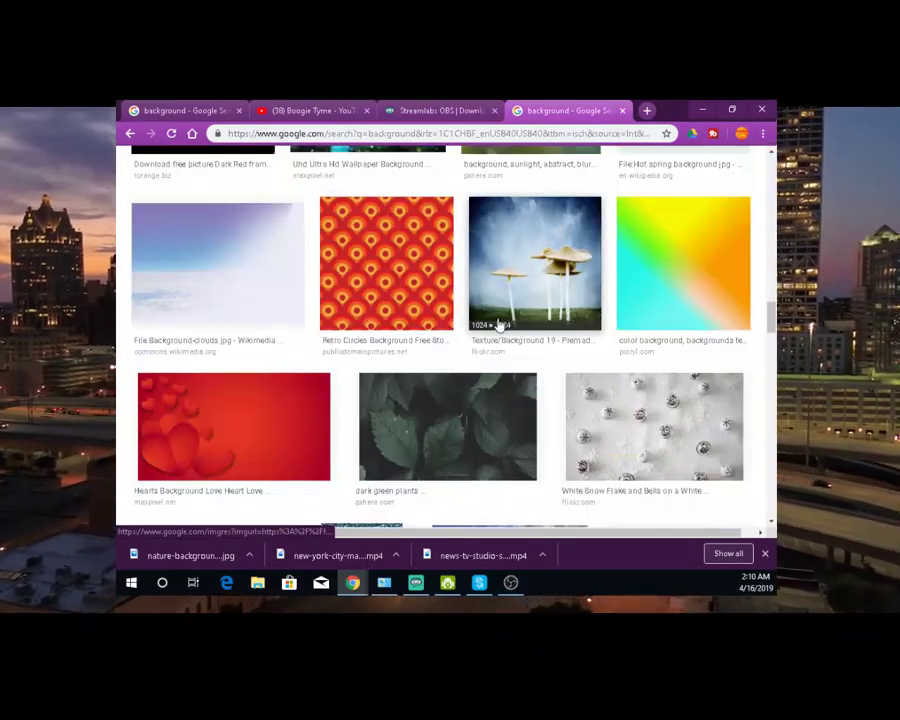
scroll(500, 323, down, 20)
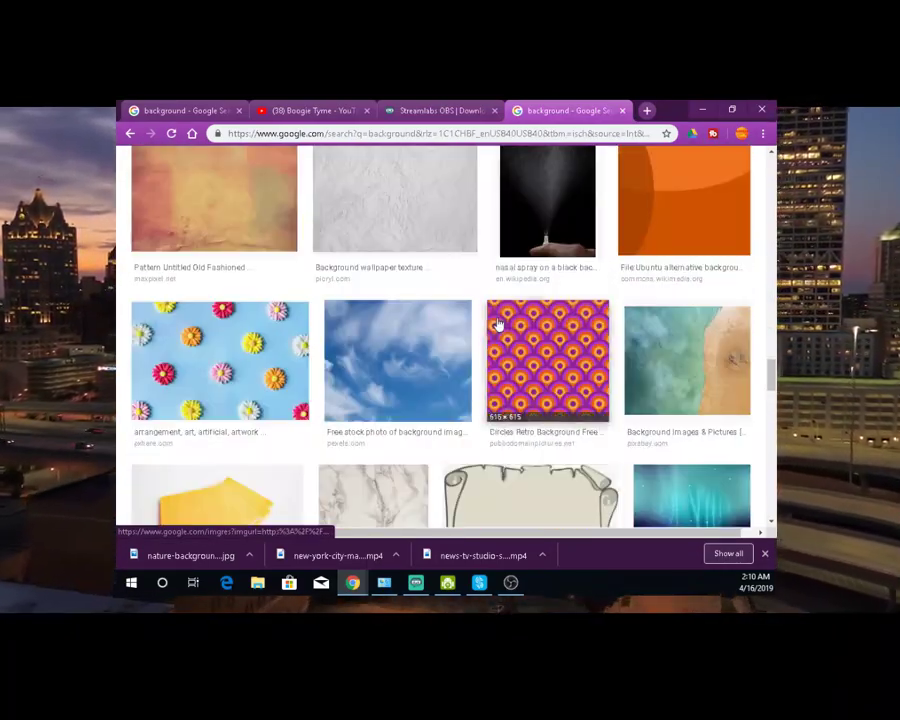
scroll(497, 323, up, 3)
scroll(418, 305, up, 4)
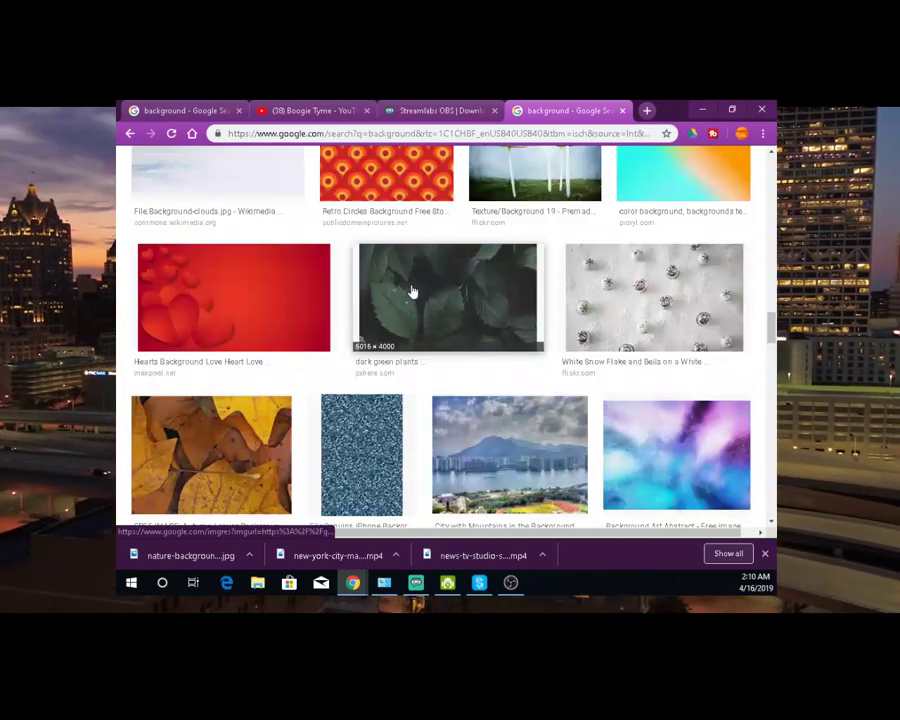
scroll(414, 293, up, 3)
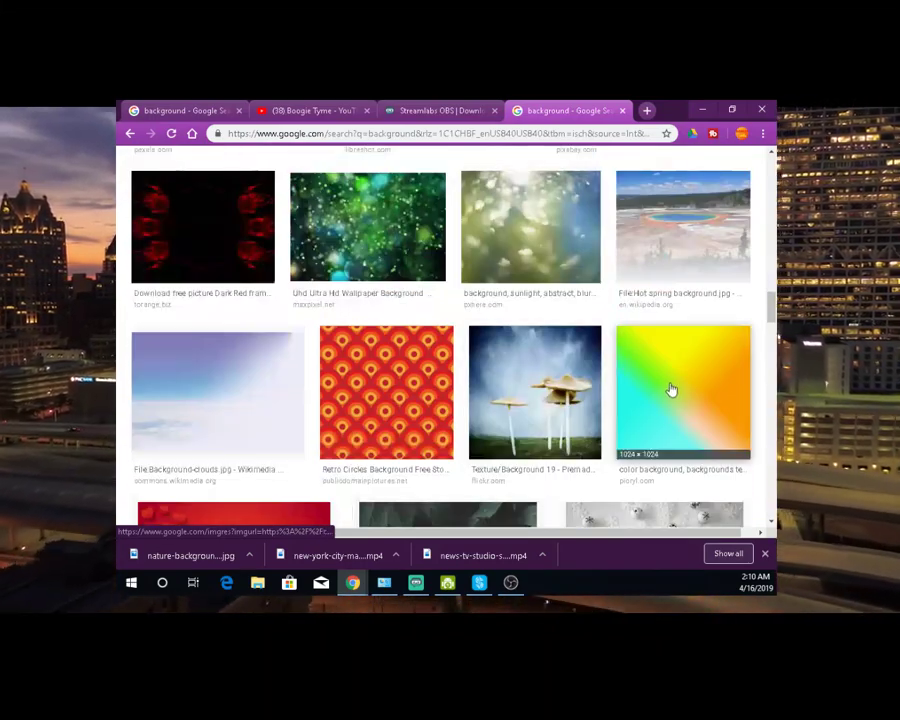
Step: Save the hot spring image to Downloads as Hot_spring_background.jpg
click(667, 235)
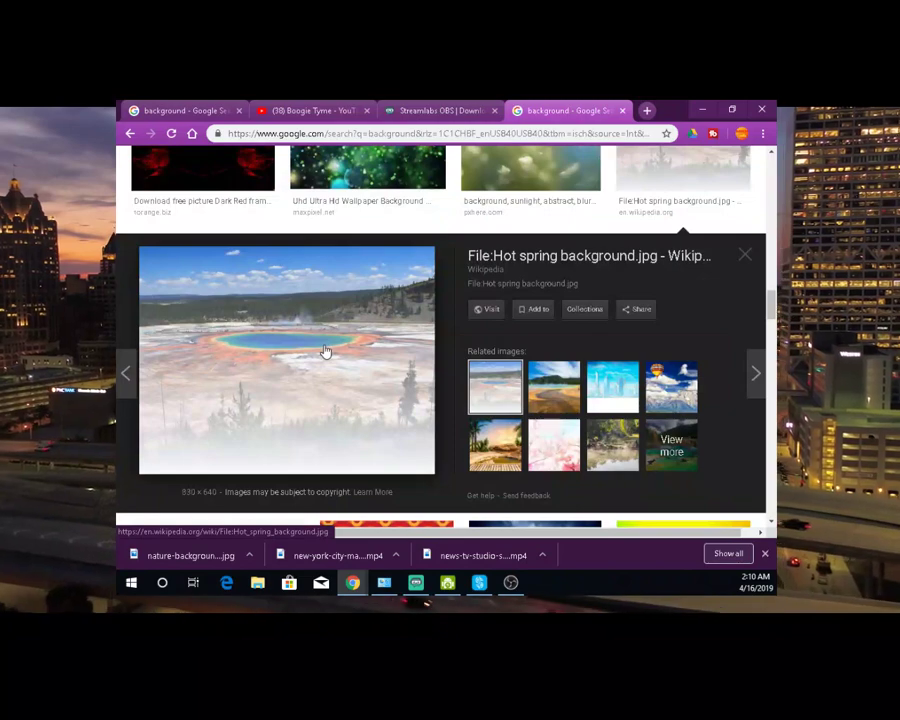
right_click(325, 351)
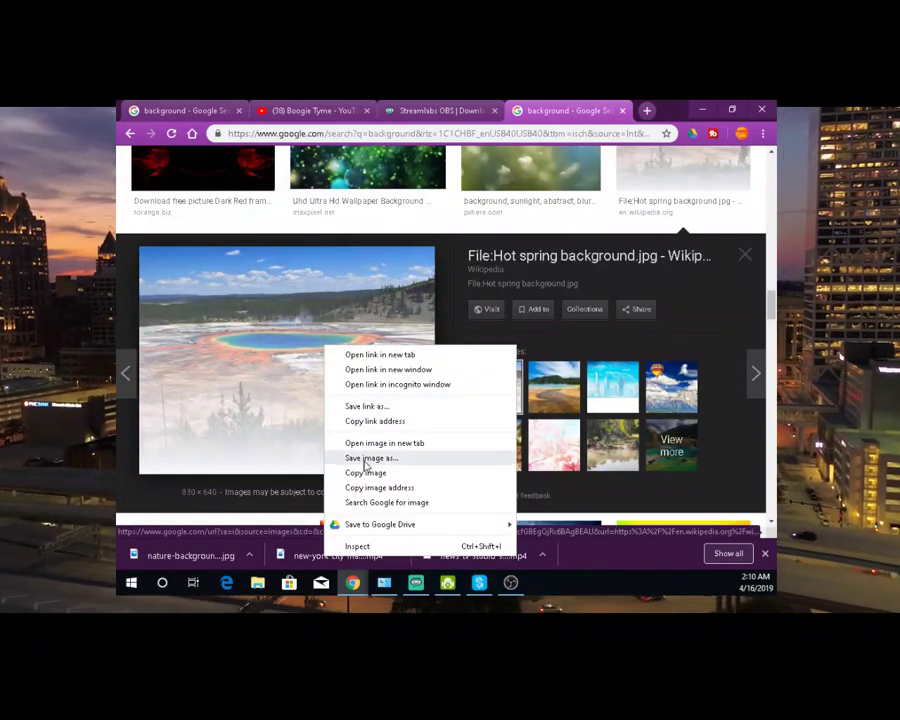
click(371, 458)
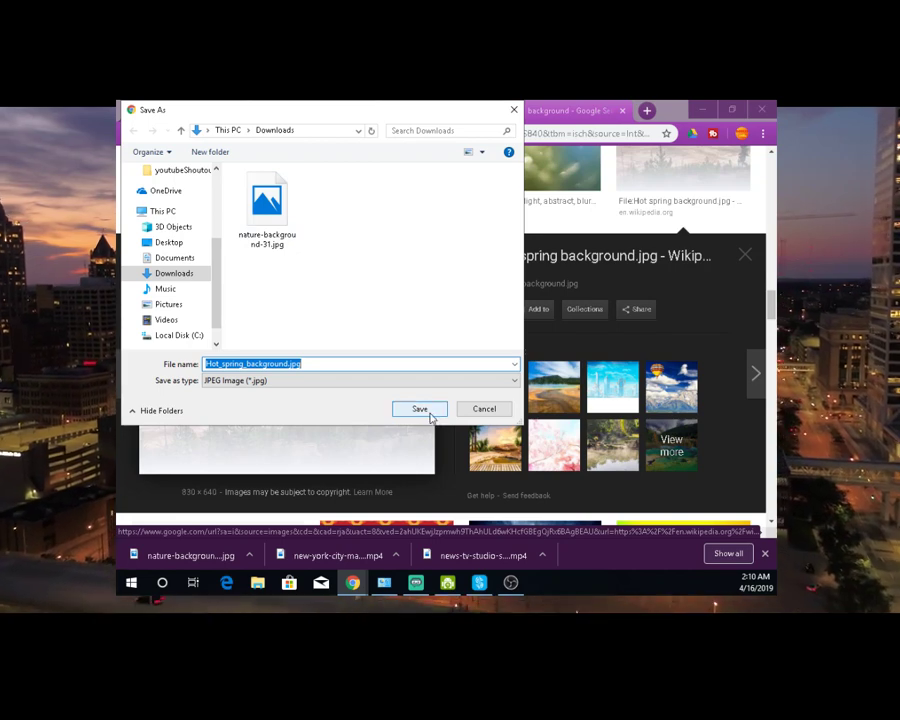
click(420, 409)
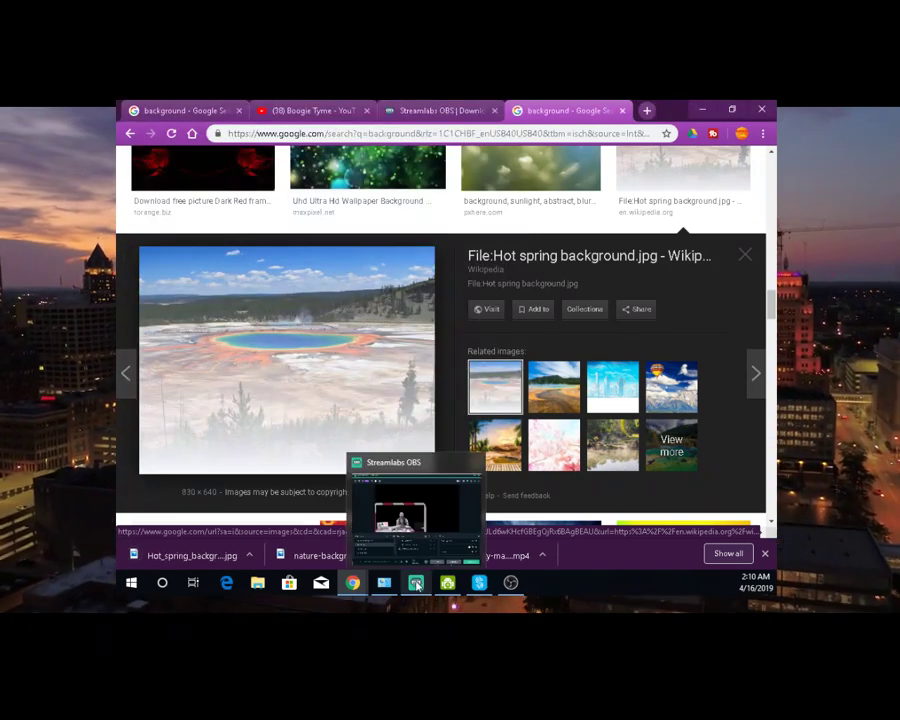
click(416, 584)
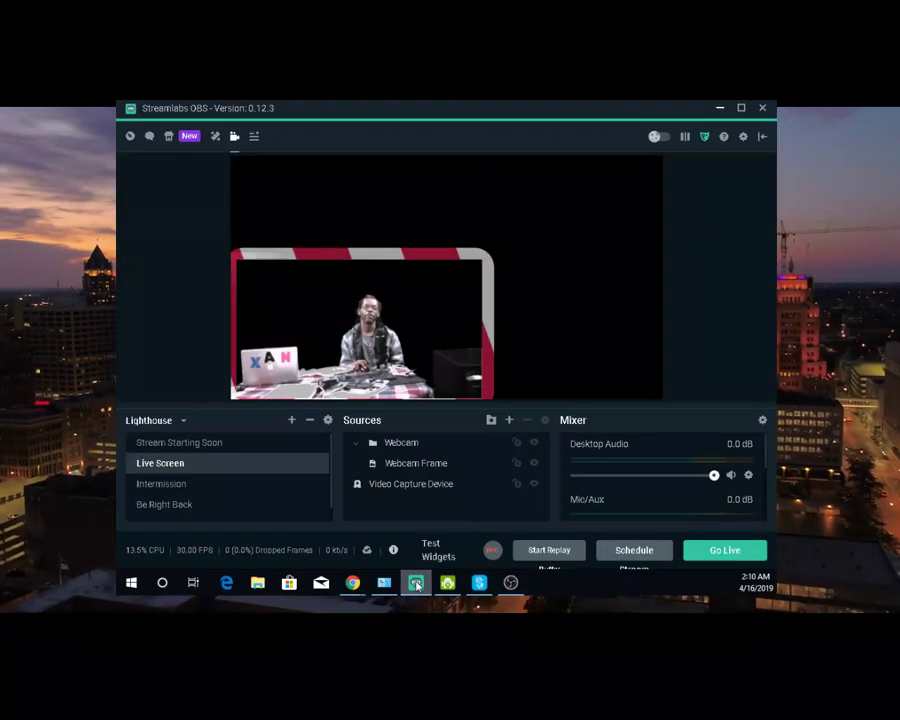
Step: Create a new Image source named 'Image' in the Live Screen scene
click(510, 424)
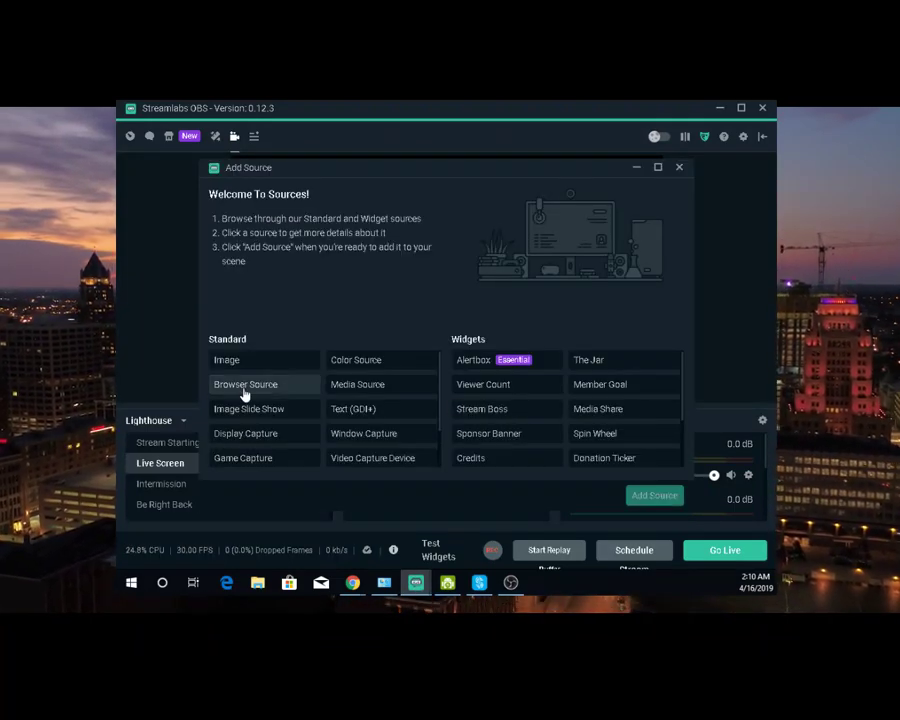
click(224, 371)
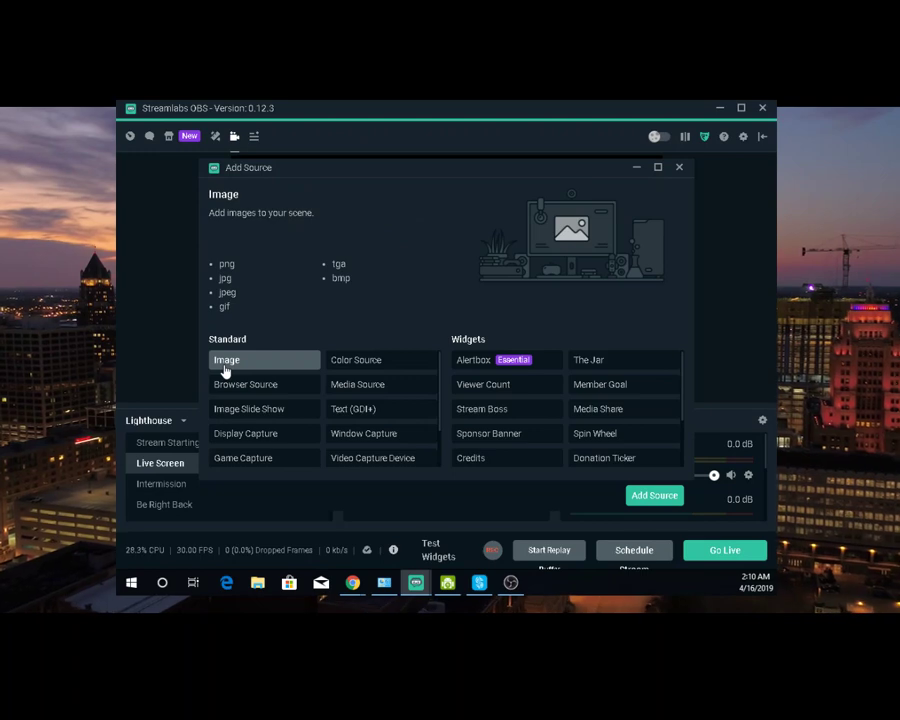
click(650, 496)
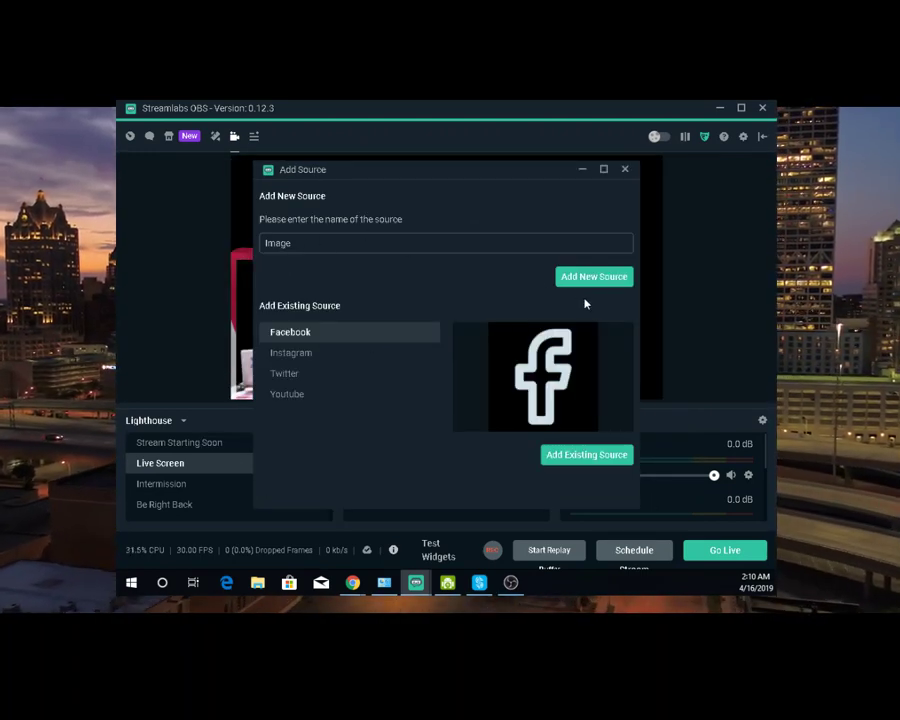
click(593, 286)
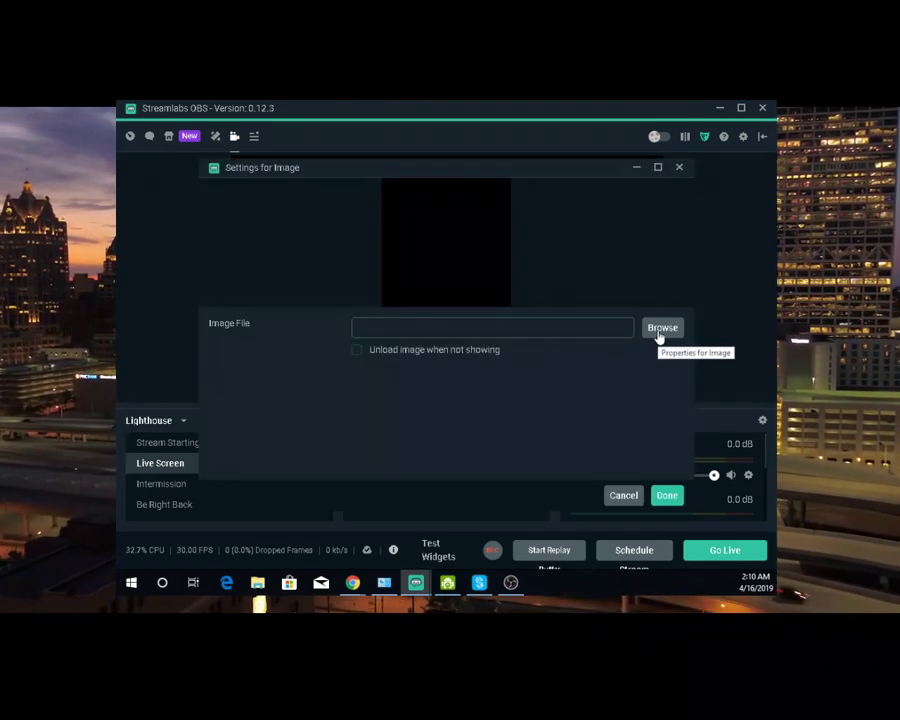
Step: Set the Image source's file to nature-background-31.jpg instead of Hot_spring_background.jpg
click(661, 328)
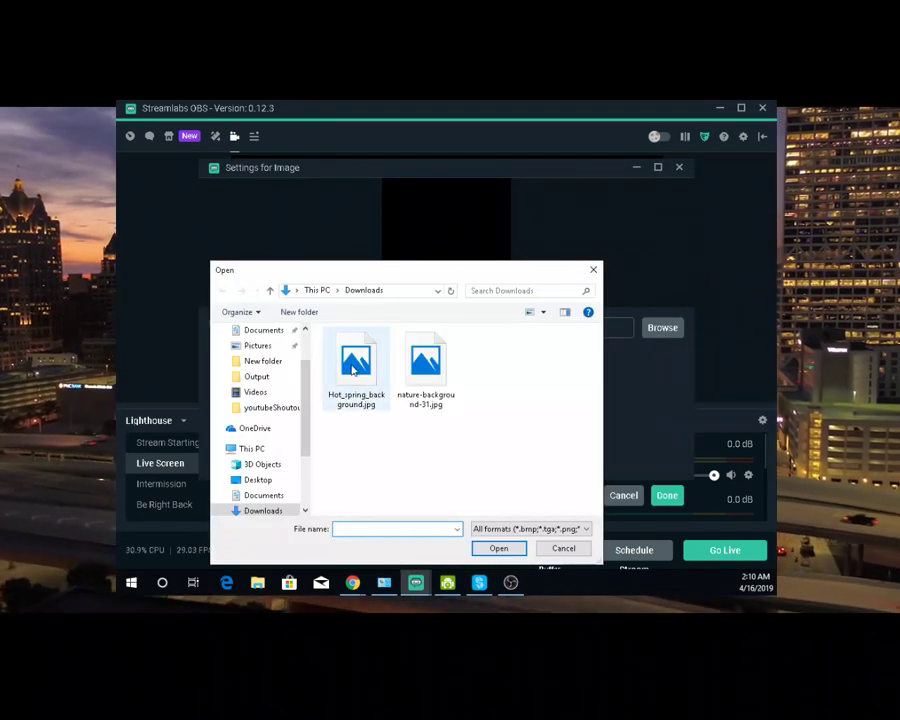
click(356, 365)
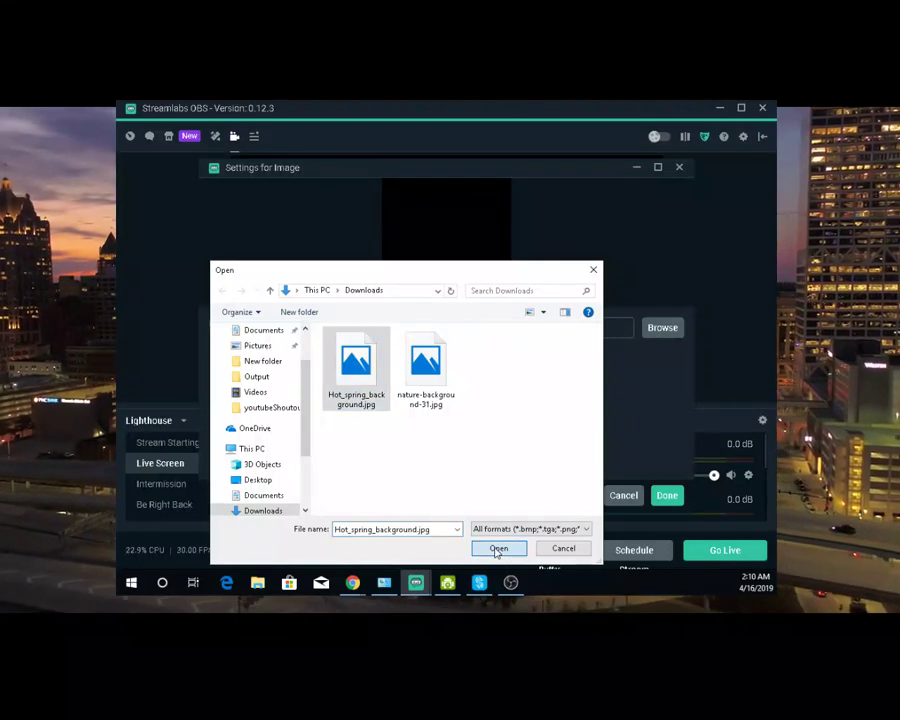
click(498, 548)
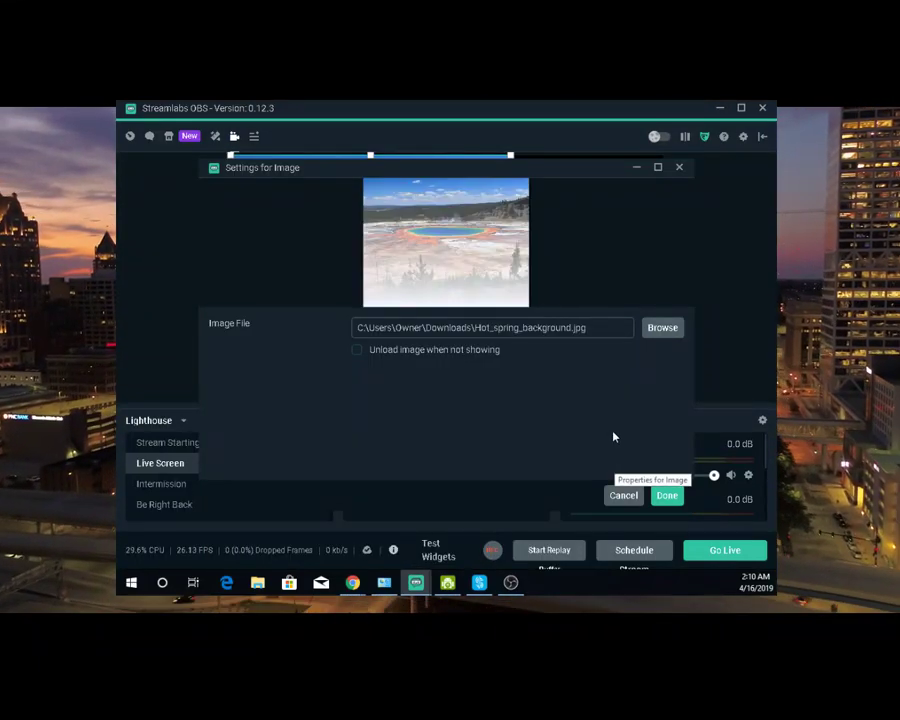
click(663, 334)
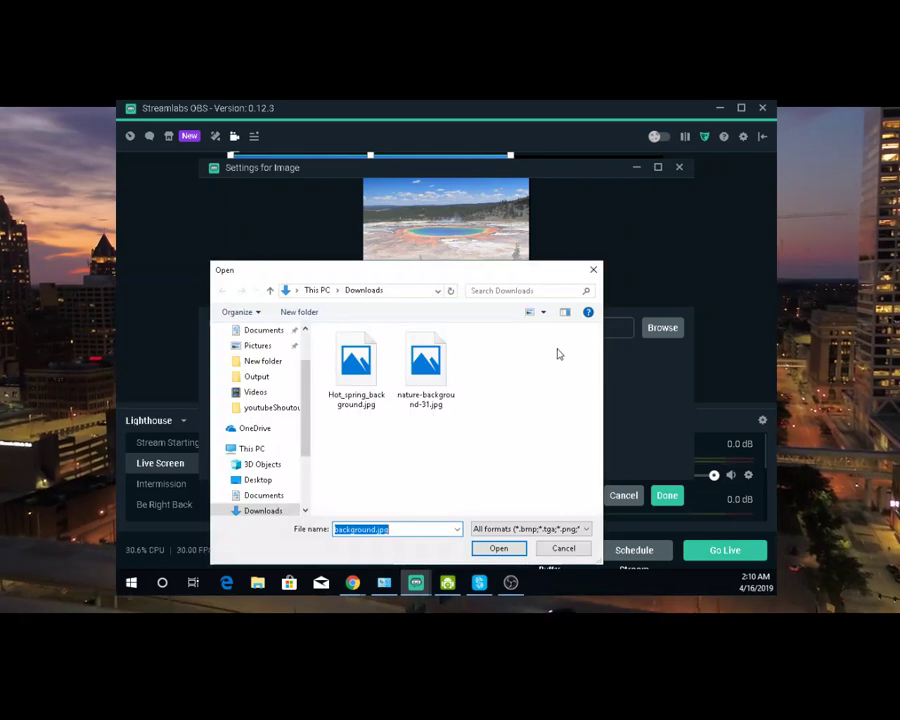
click(422, 366)
click(507, 549)
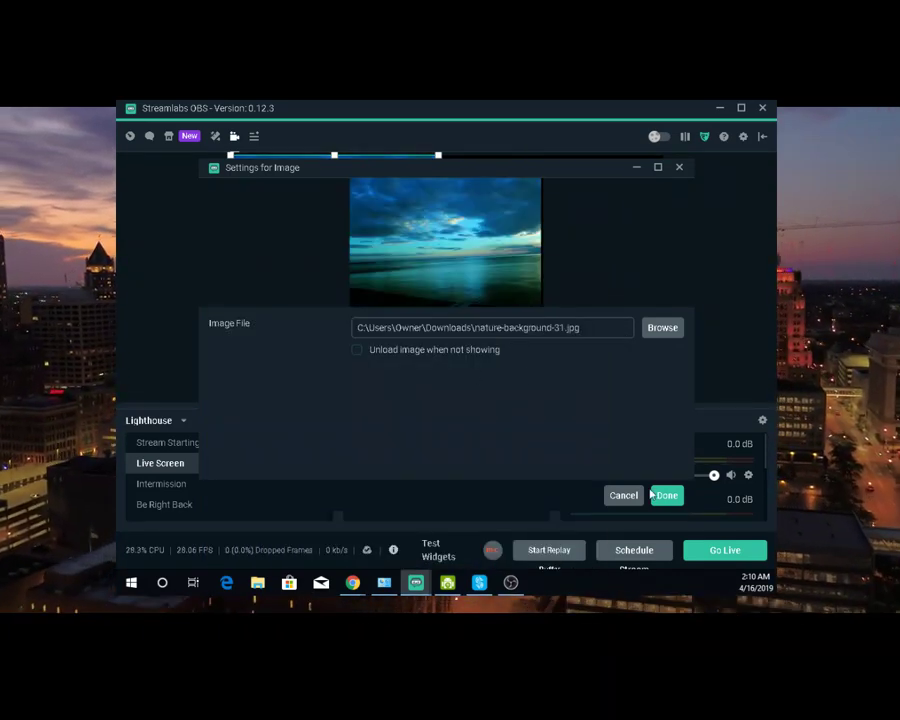
click(667, 496)
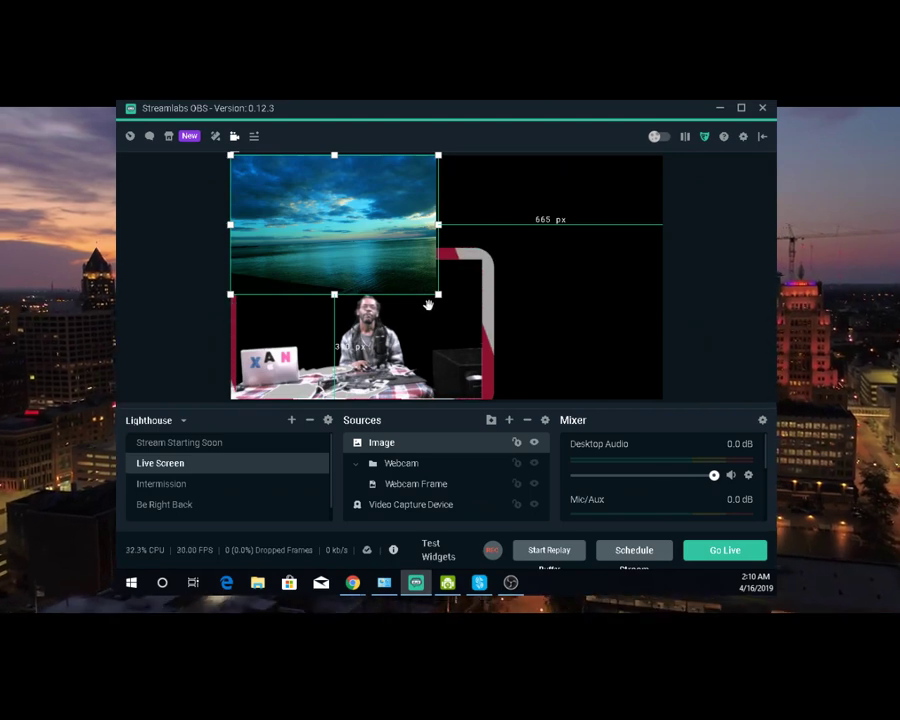
Step: Fit the ocean image to the screen using Transform > Fit to Screen and widen it
right_click(370, 237)
mouse_move(421, 345)
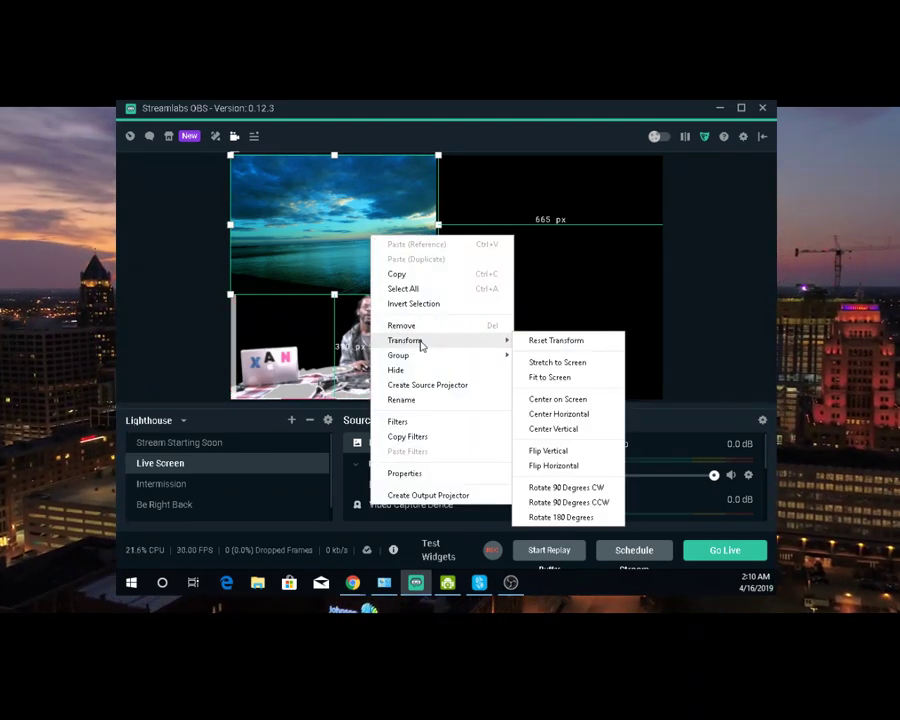
click(563, 378)
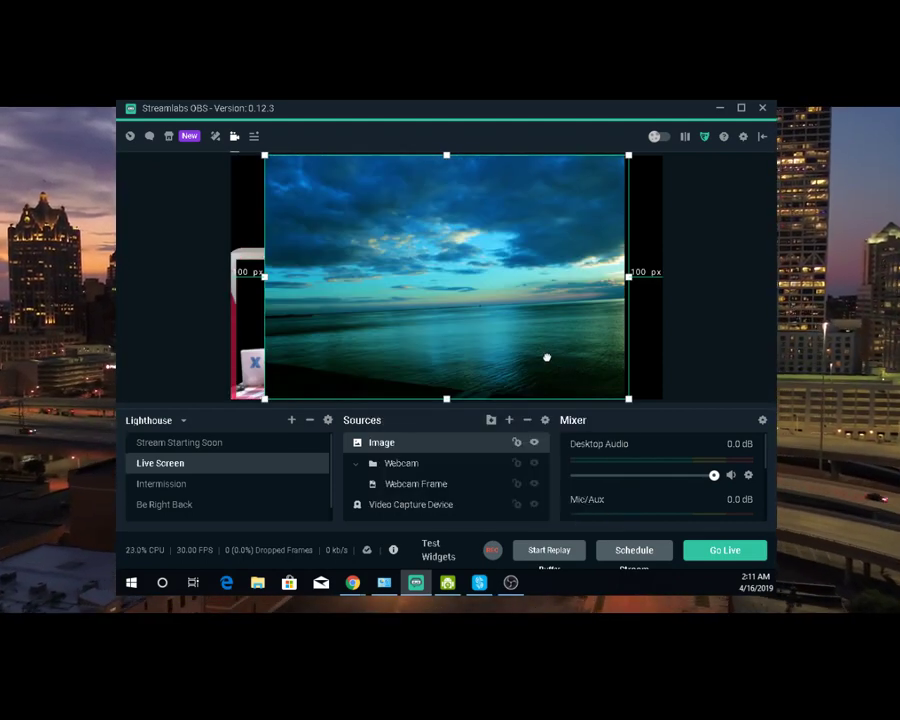
drag(546, 357, 550, 357)
drag(632, 277, 689, 277)
drag(565, 291, 549, 288)
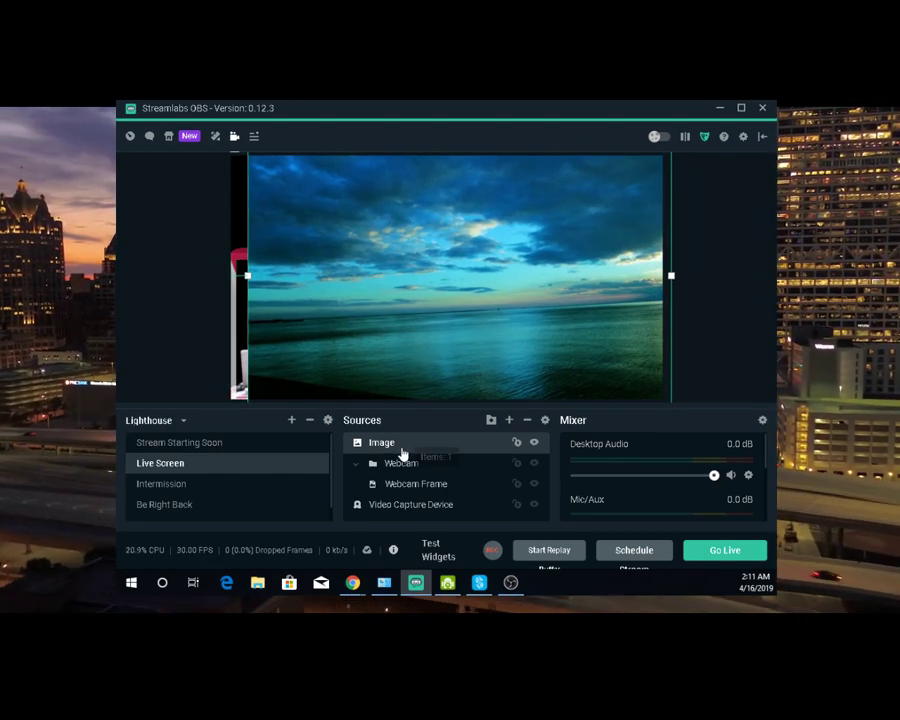
Step: Move the Image source beneath the webcam layers and stretch it to both canvas edges
drag(402, 463, 405, 485)
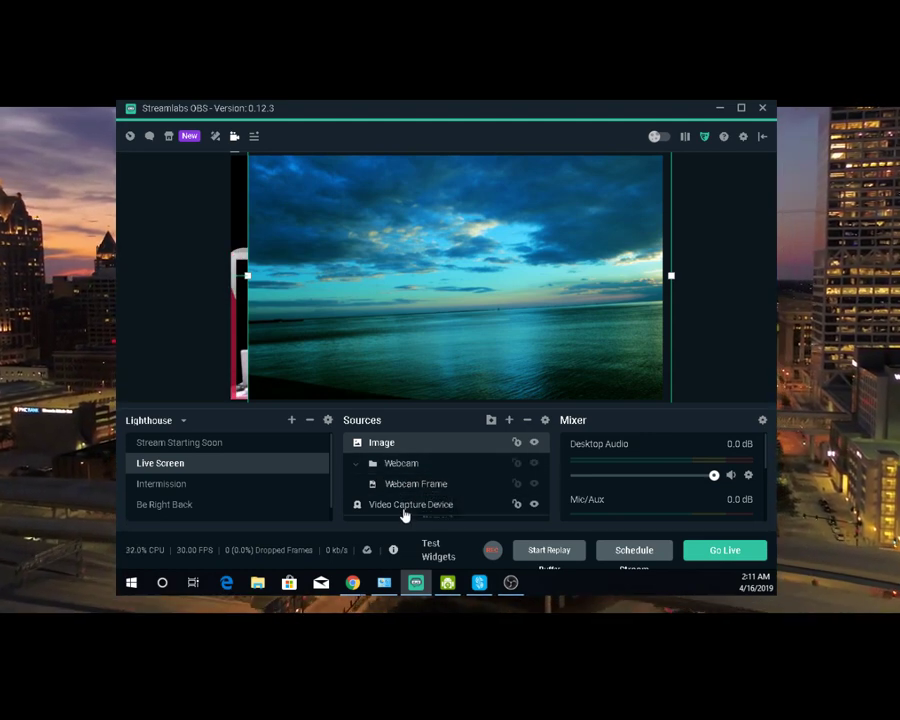
drag(404, 515, 404, 515)
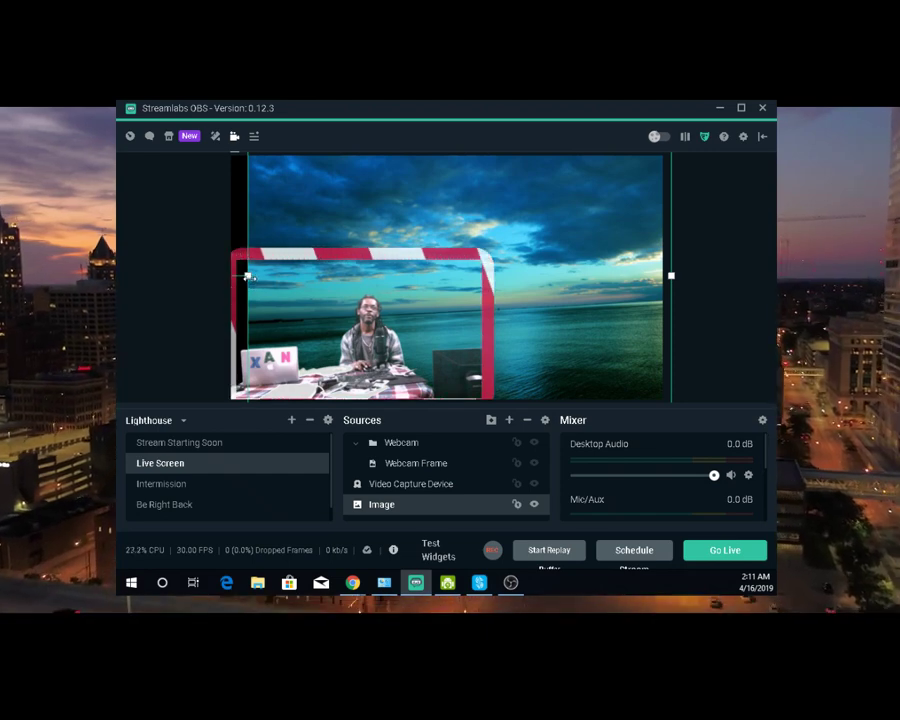
drag(240, 276, 225, 277)
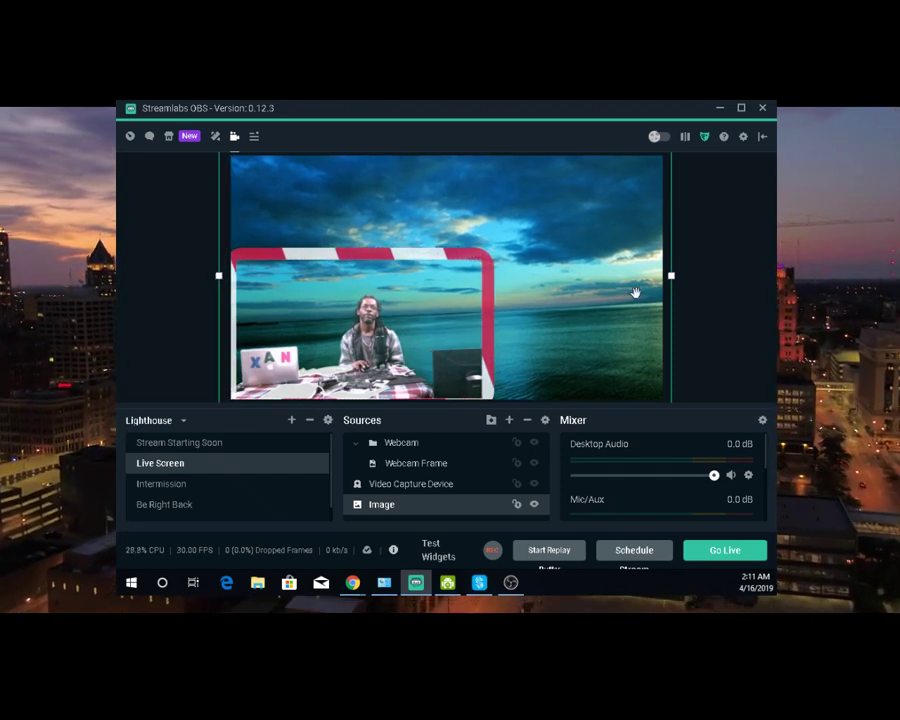
drag(673, 276, 694, 281)
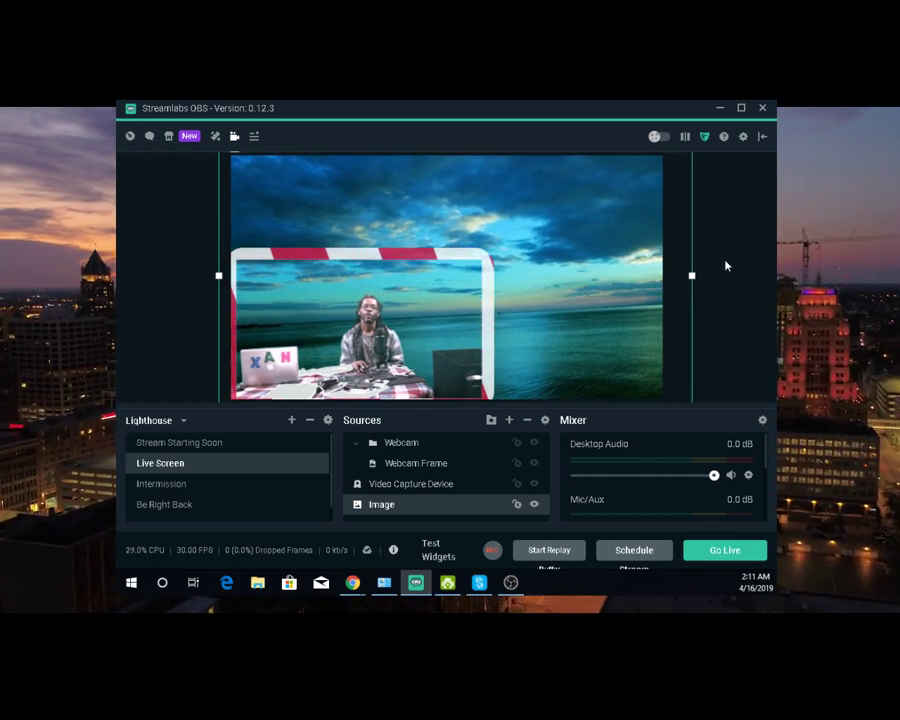
drag(457, 258, 383, 354)
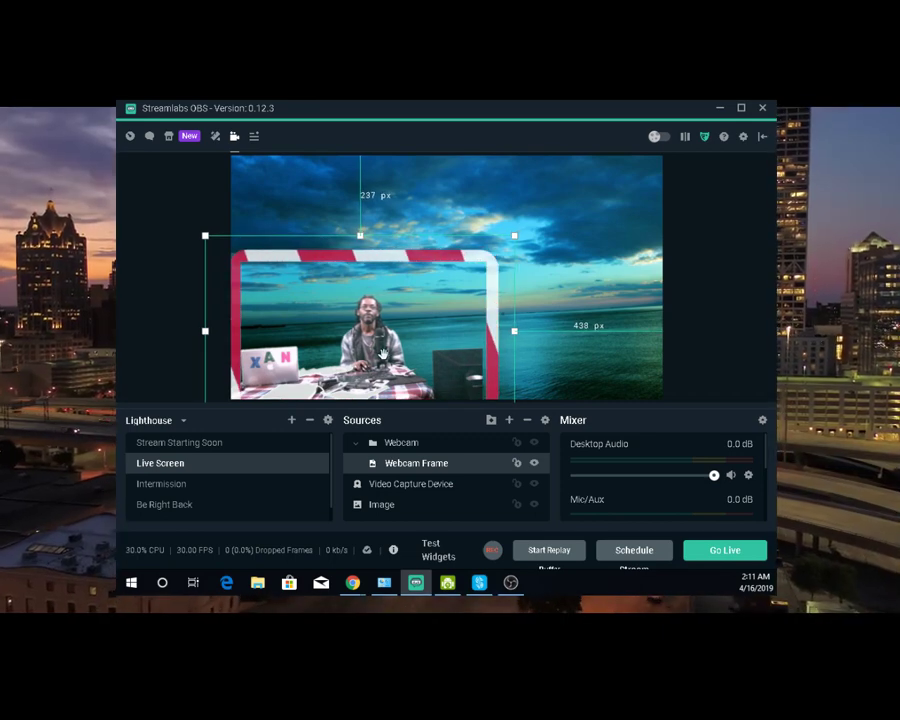
click(715, 245)
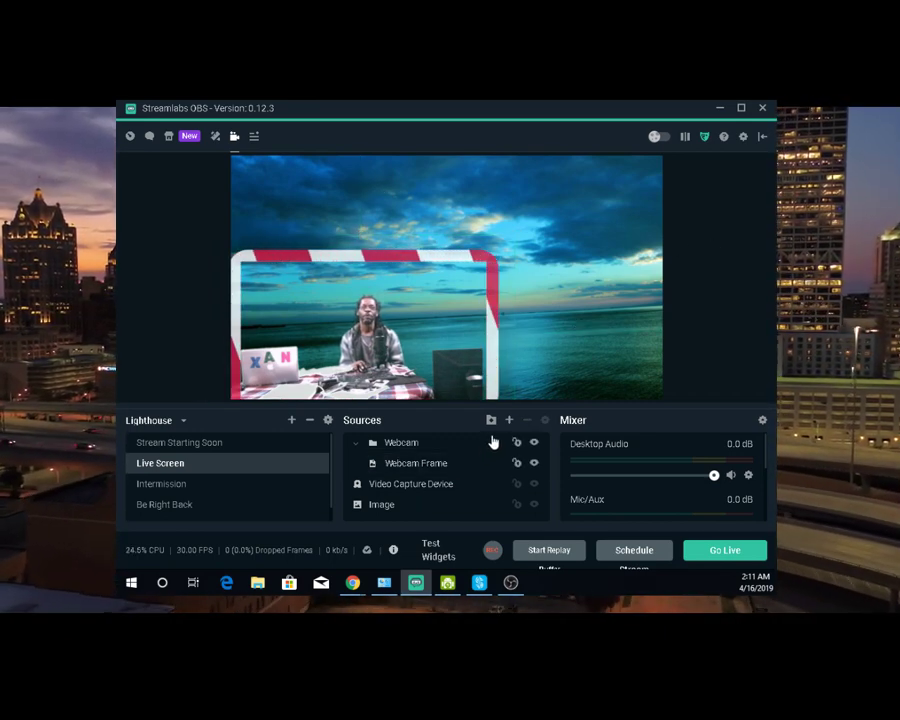
click(509, 422)
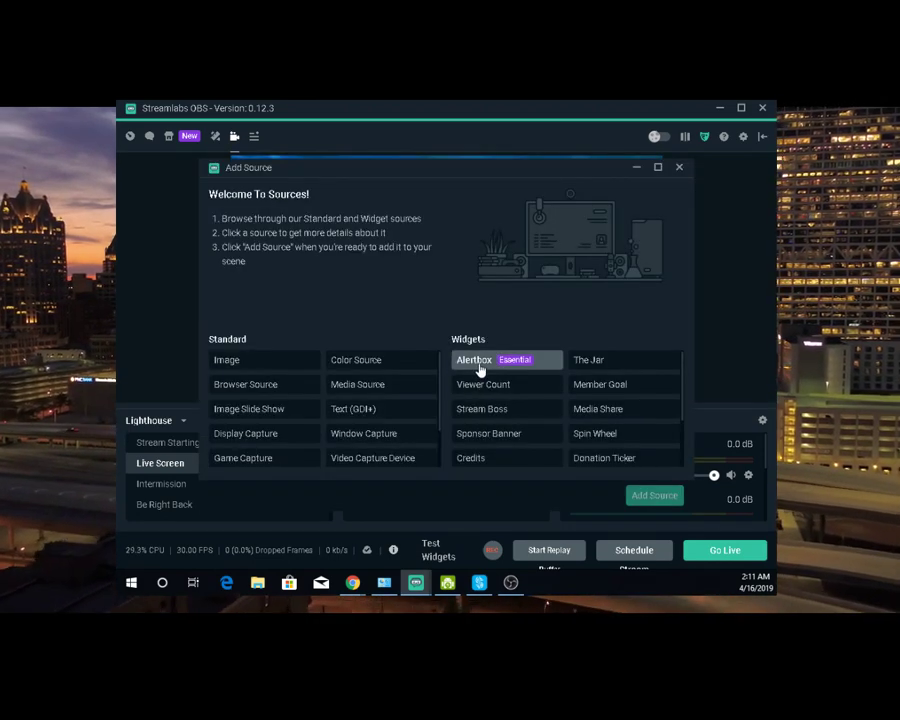
Step: Add an Alertbox widget named 'Alert Box' and place it in the canvas's top-right corner
click(480, 370)
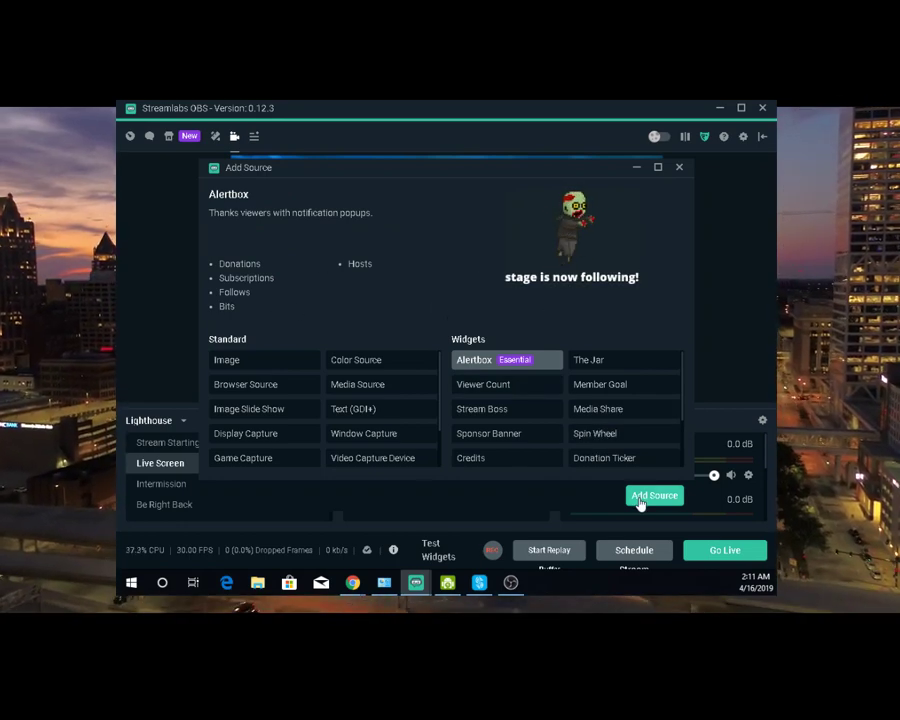
click(641, 499)
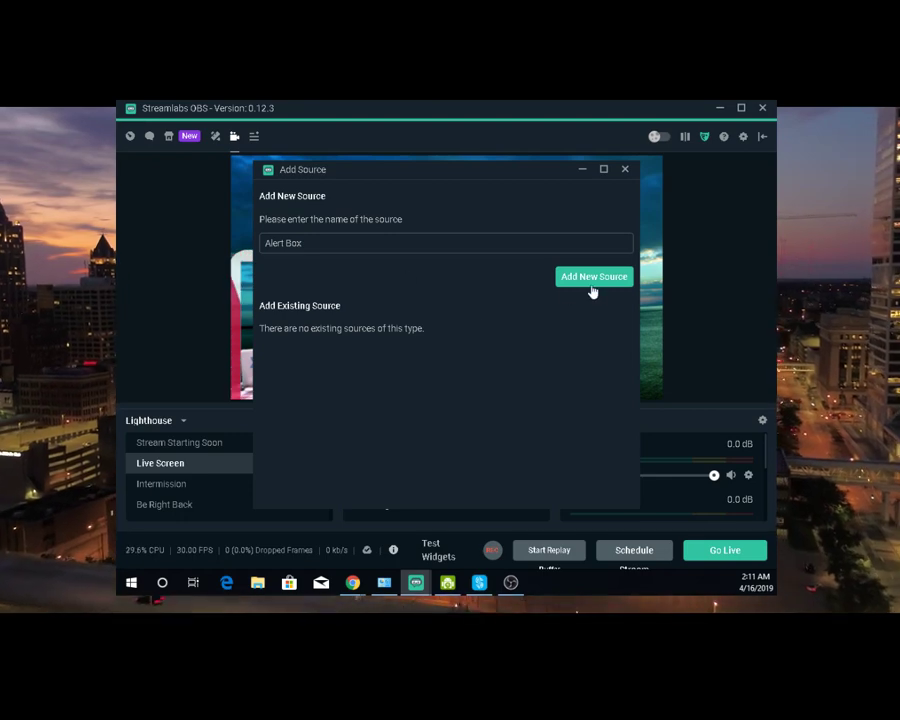
click(593, 277)
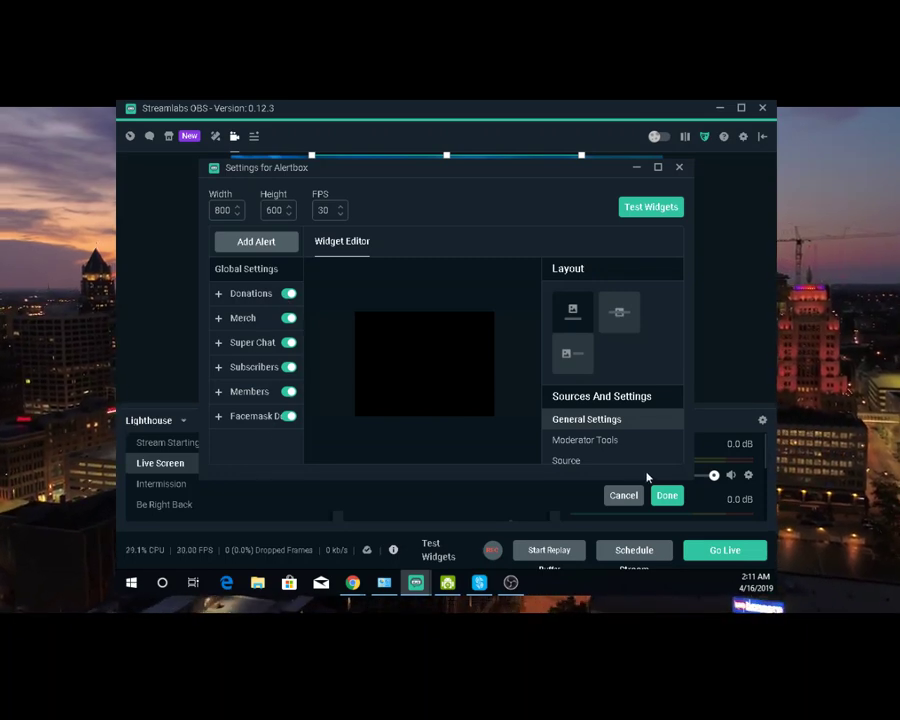
click(667, 496)
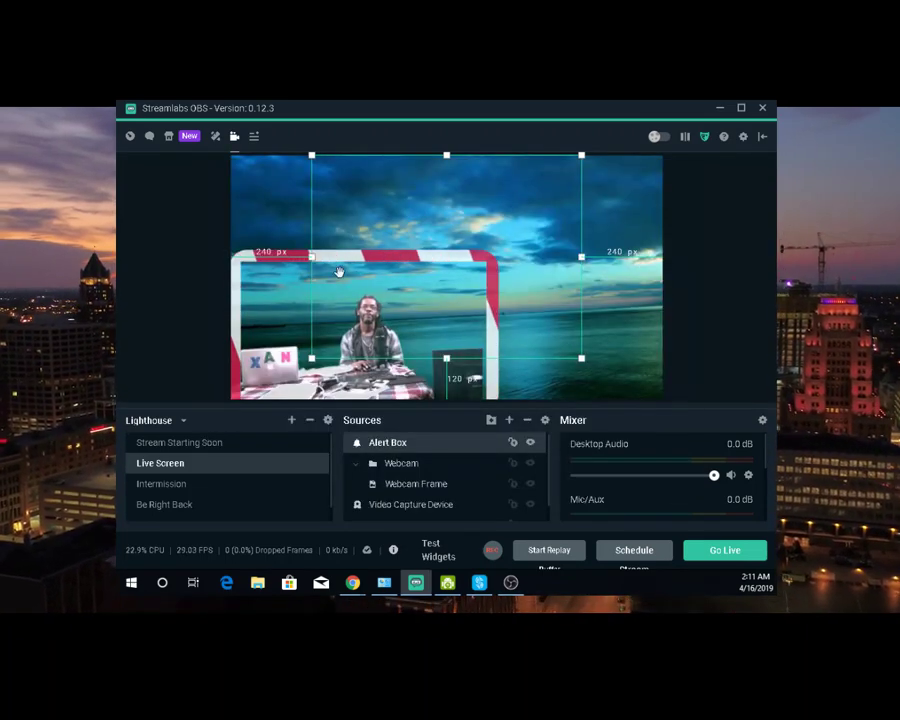
drag(312, 259, 421, 273)
drag(552, 262, 598, 229)
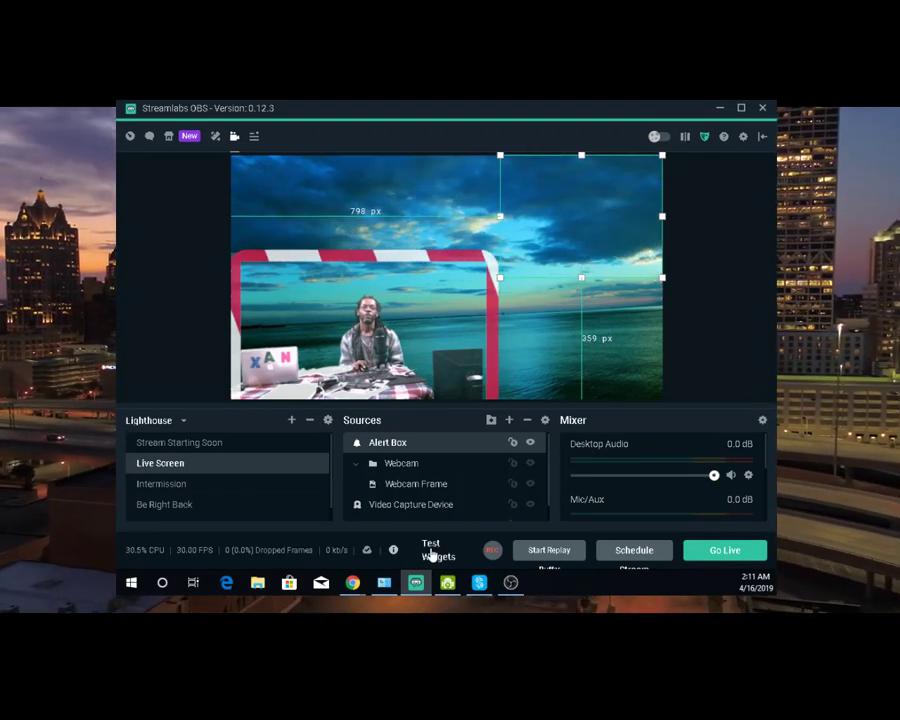
Step: Fire a test subscriber alert, then reopen the Add Source list
mouse_move(431, 556)
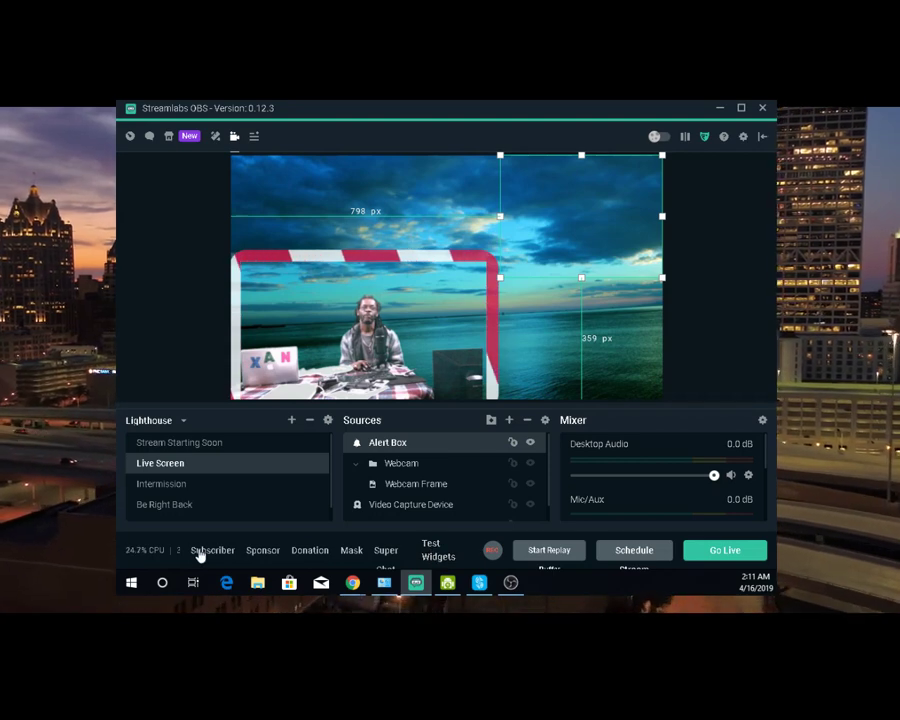
click(212, 550)
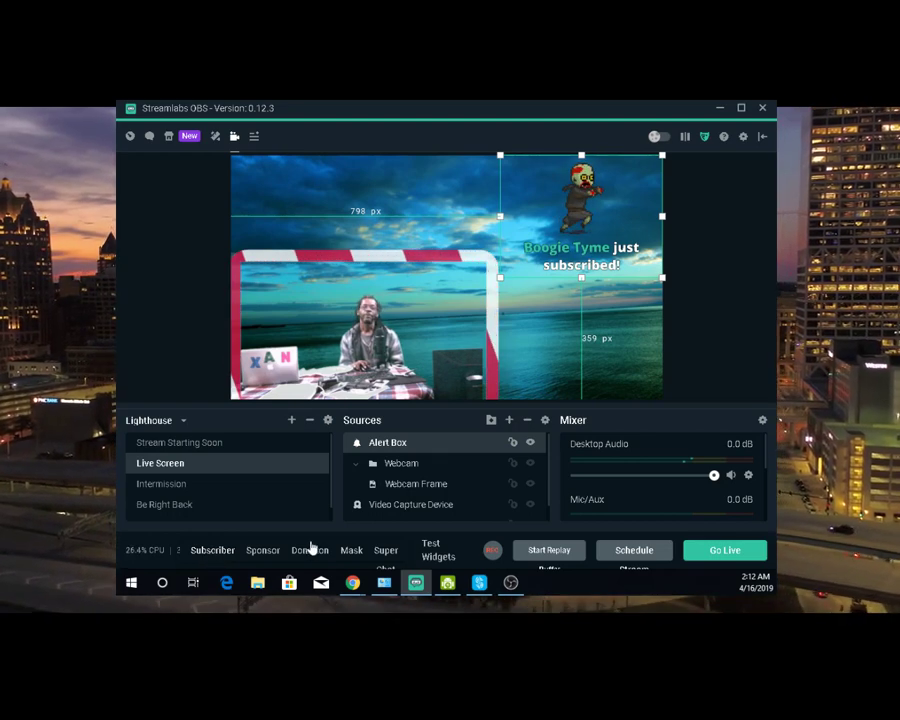
click(509, 421)
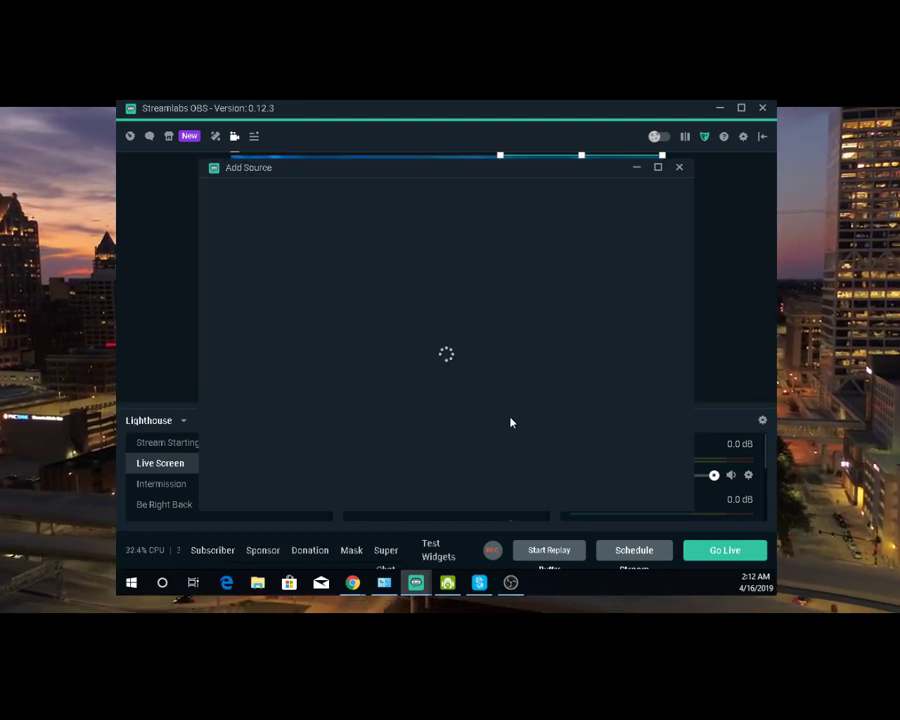
Step: Add a Chatbox widget source named 'Chat Box' to the Live Screen scene
scroll(510, 424, down, 2)
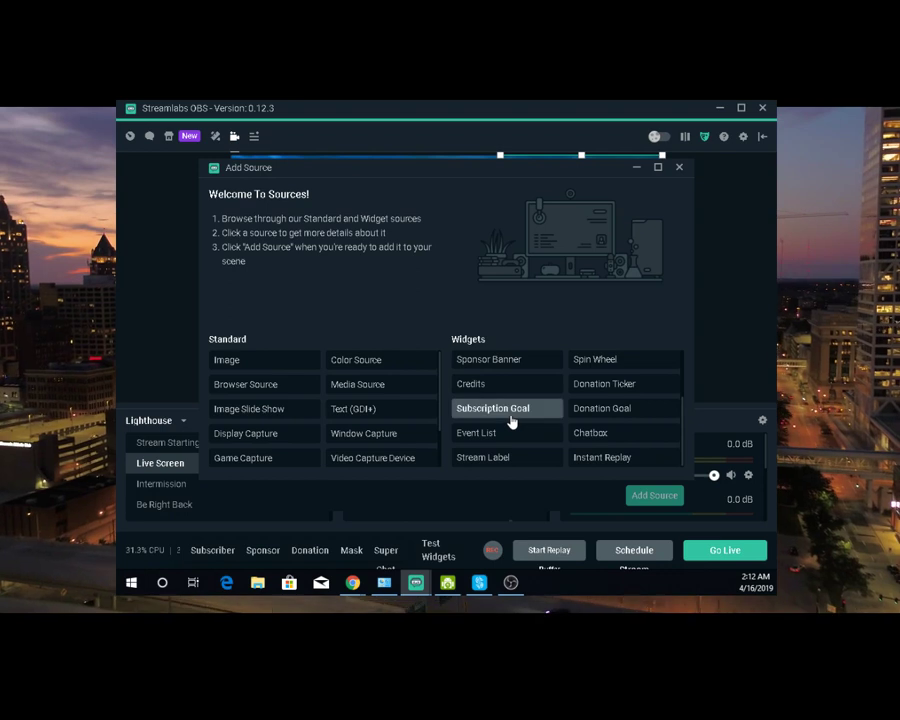
click(583, 437)
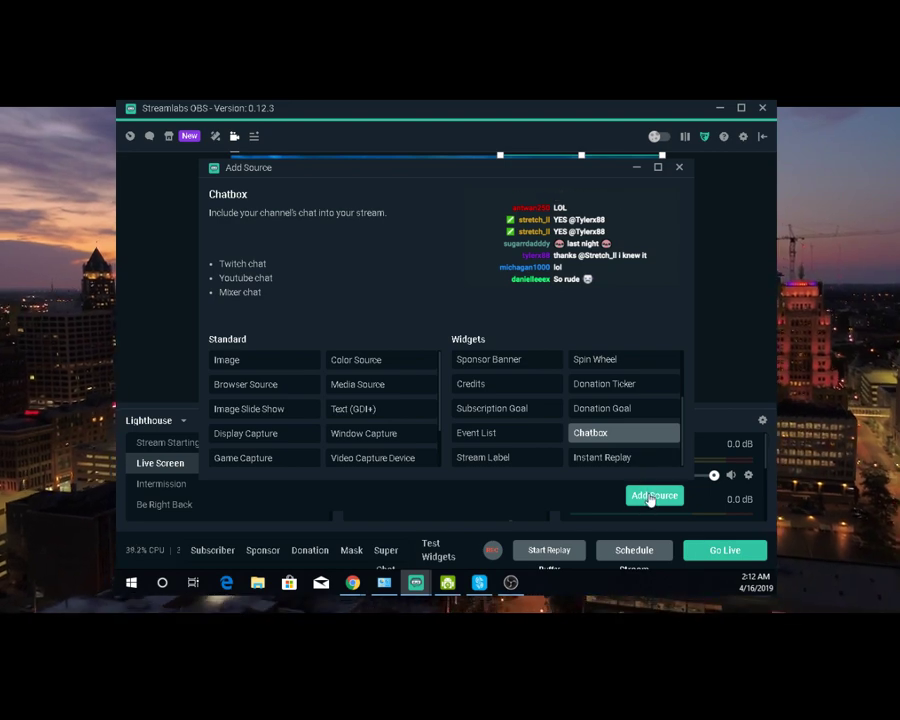
click(652, 496)
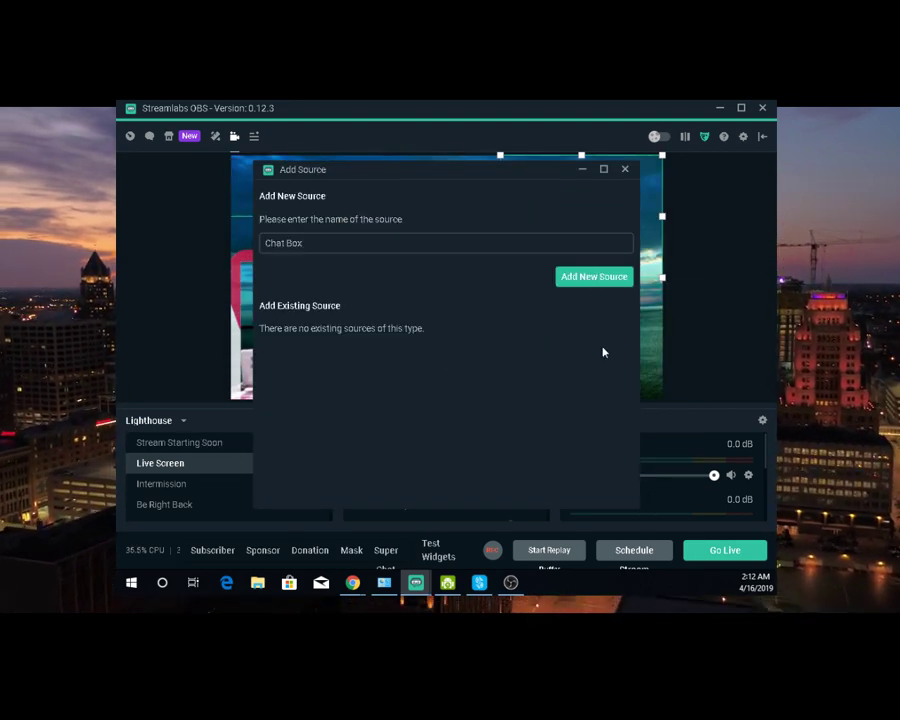
click(575, 286)
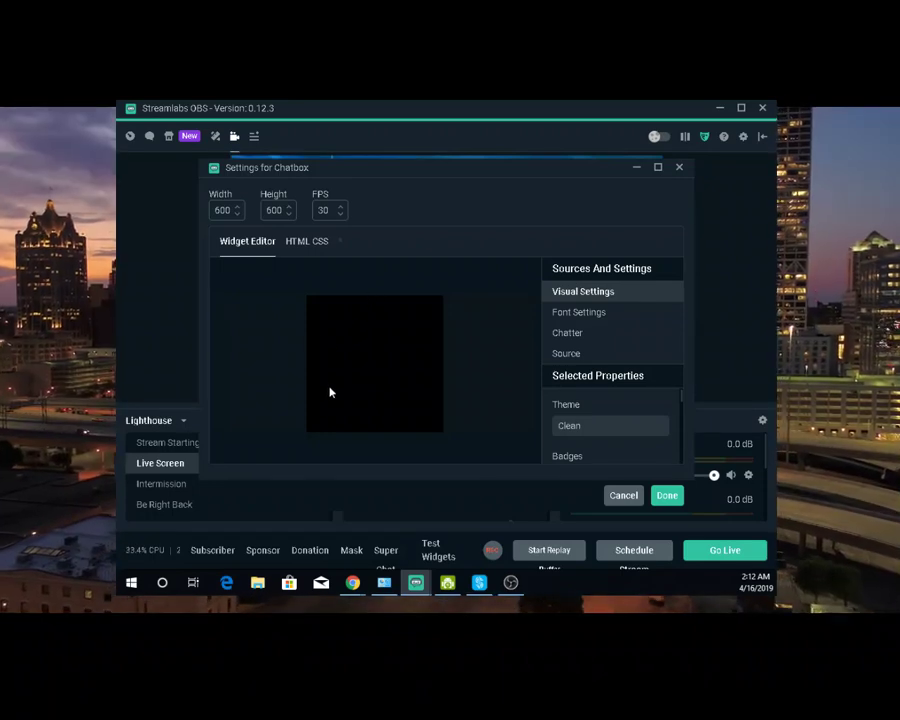
click(666, 495)
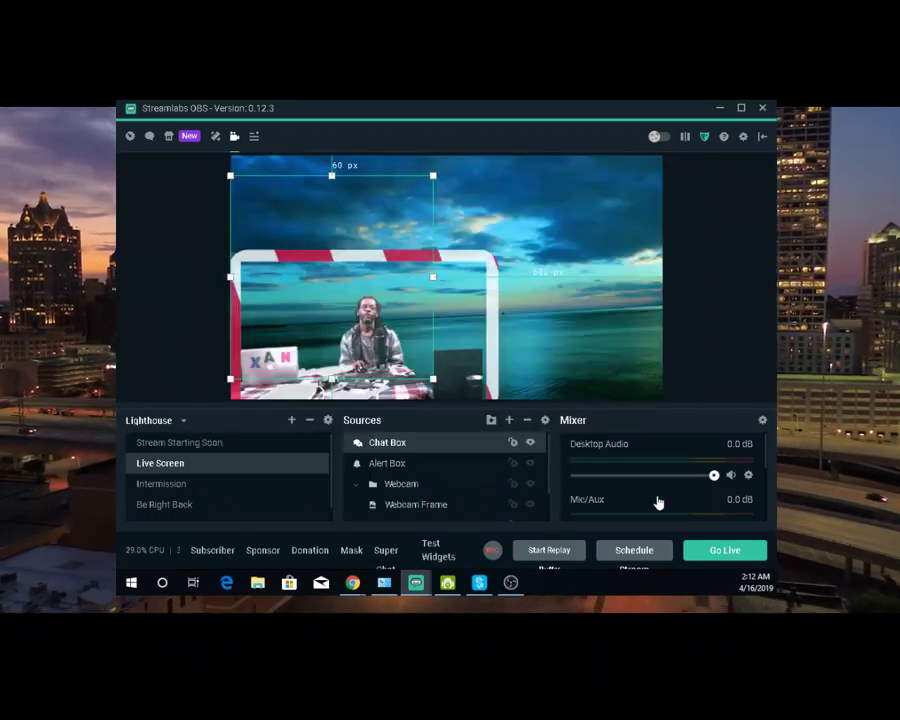
Step: Move the Chat Box to the right edge and narrow it into a column
drag(345, 245, 419, 243)
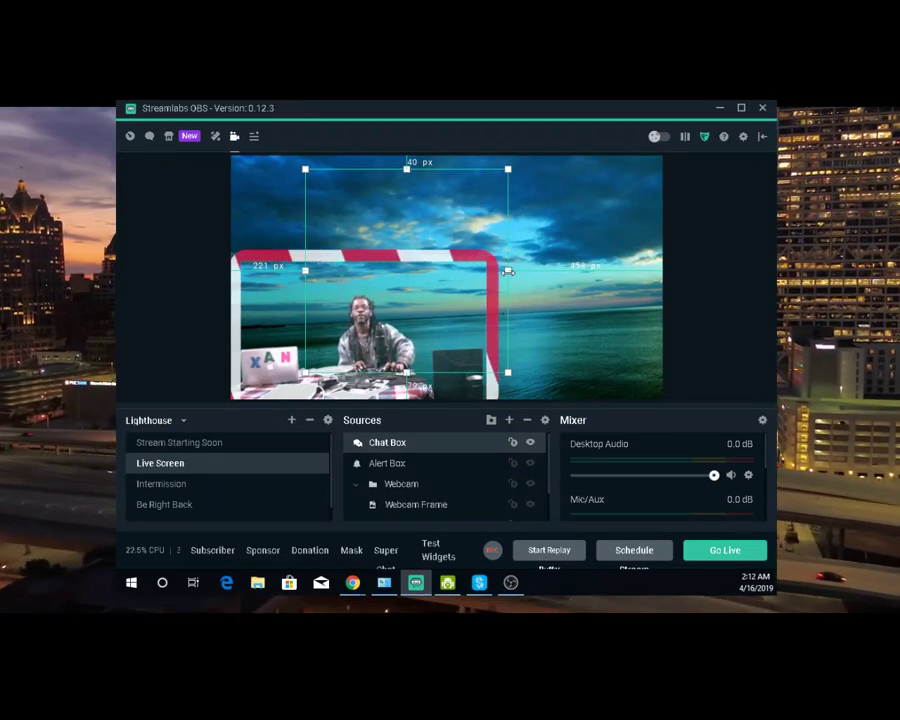
drag(506, 266, 623, 244)
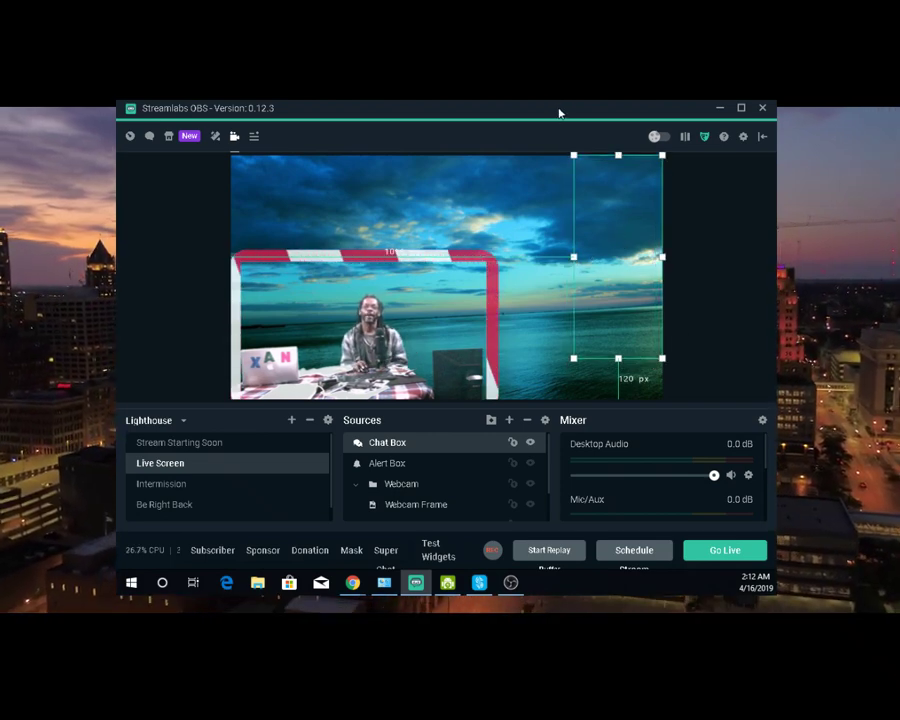
double_click(522, 113)
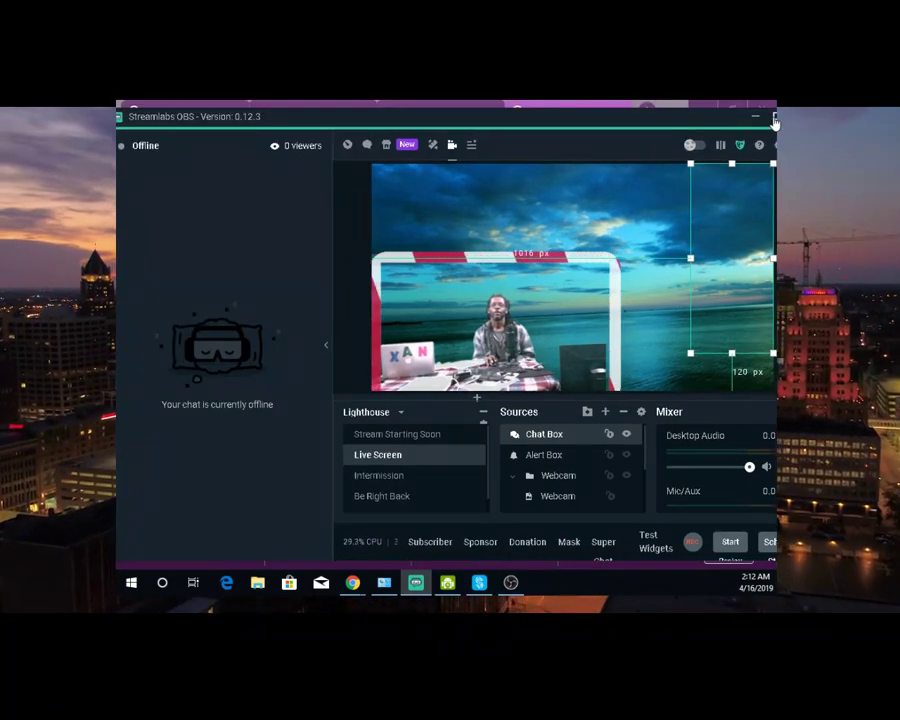
click(775, 121)
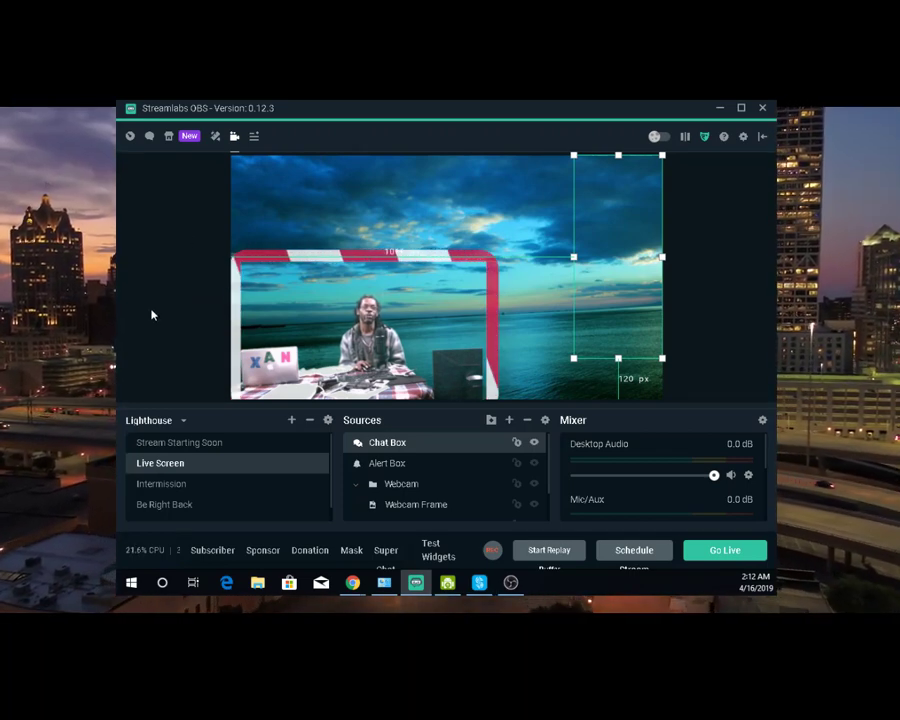
click(151, 314)
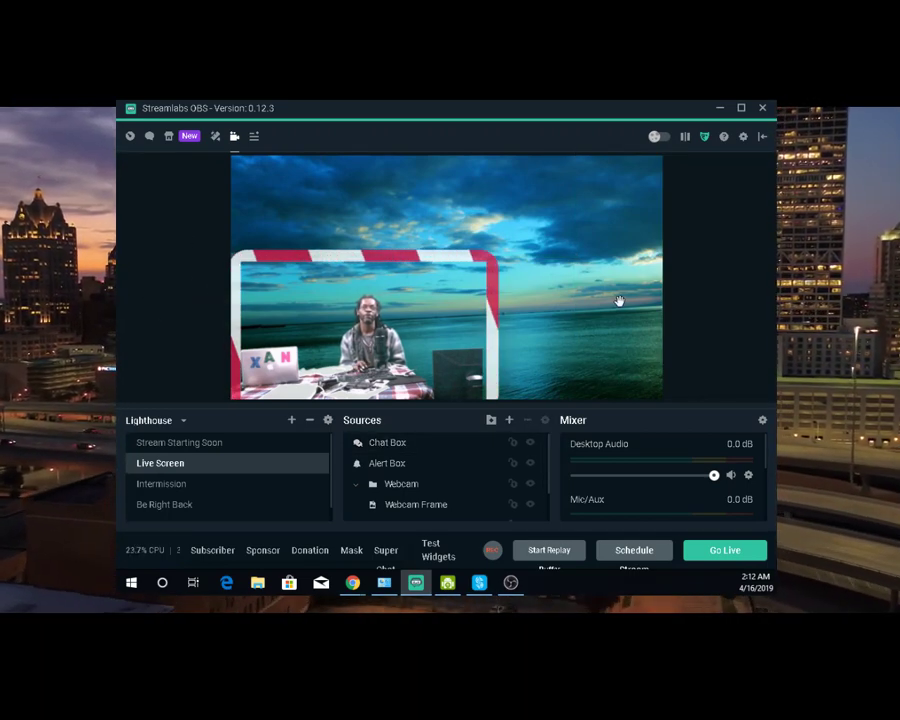
click(619, 301)
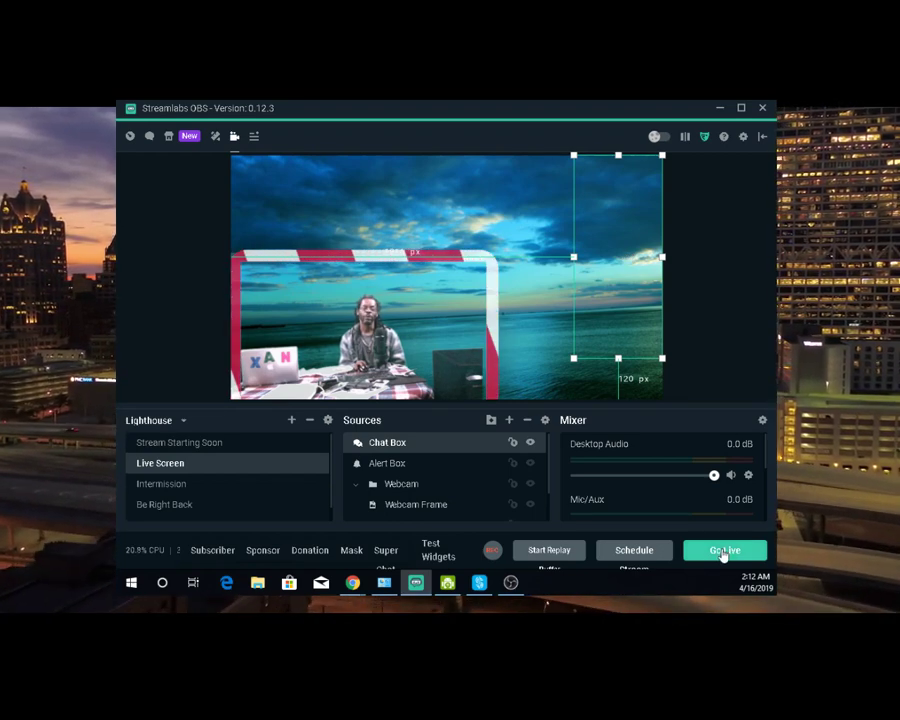
Step: Go live, check the recent subscriber events, and return to the scene editor
click(723, 552)
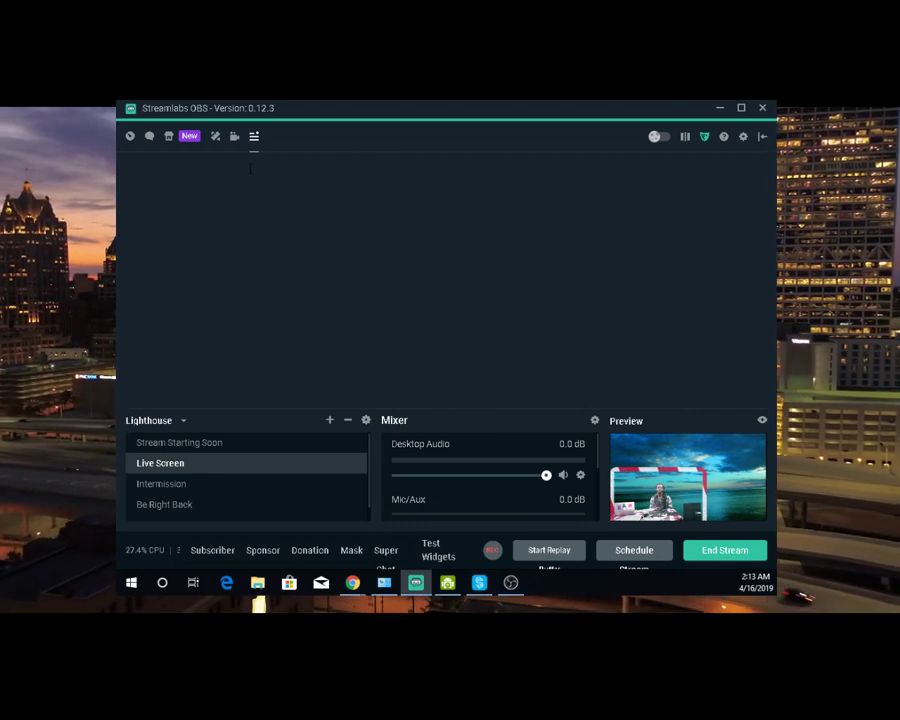
click(234, 137)
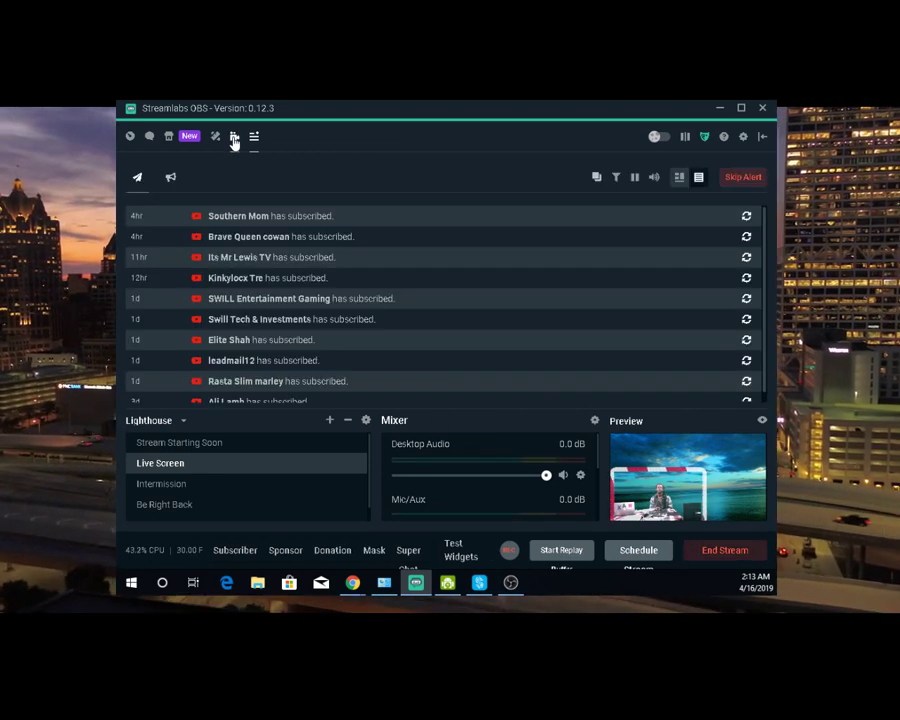
click(234, 138)
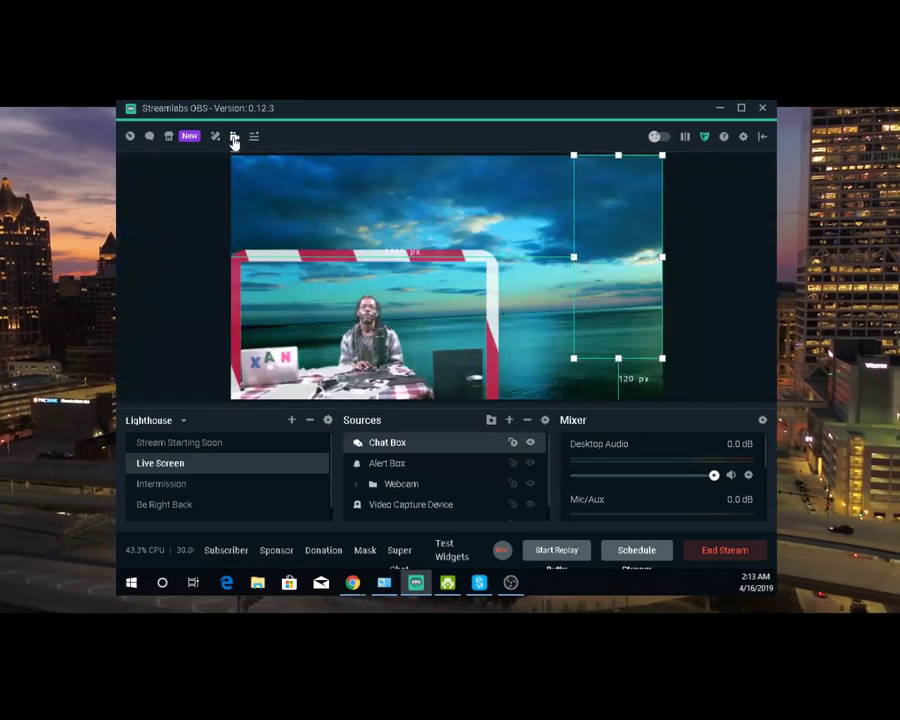
Step: Fire test sponsor and donation alerts over the Live Screen scene, then end the stream
click(200, 361)
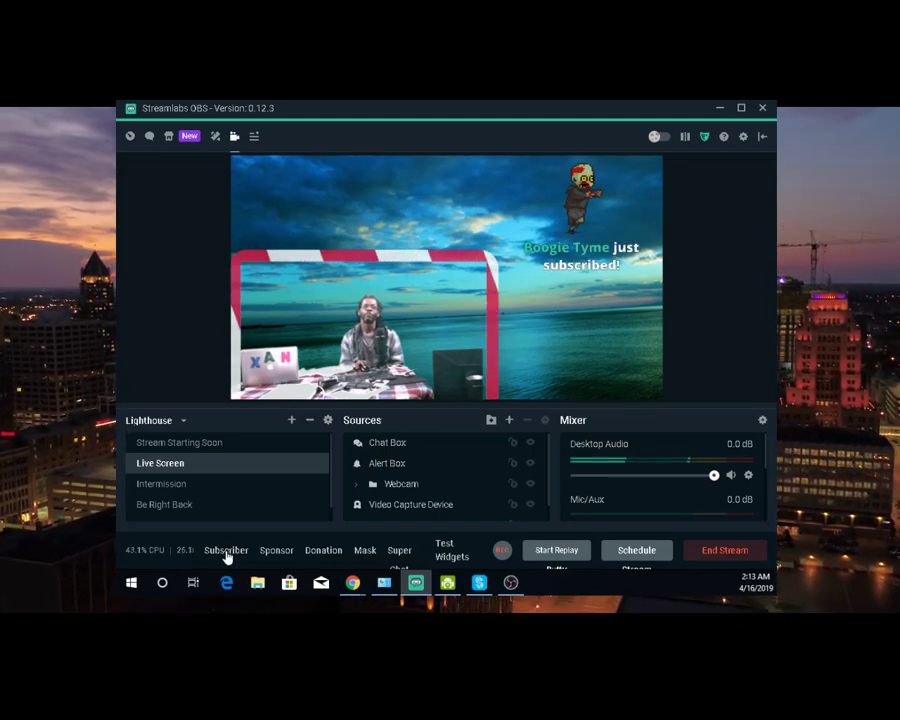
click(277, 551)
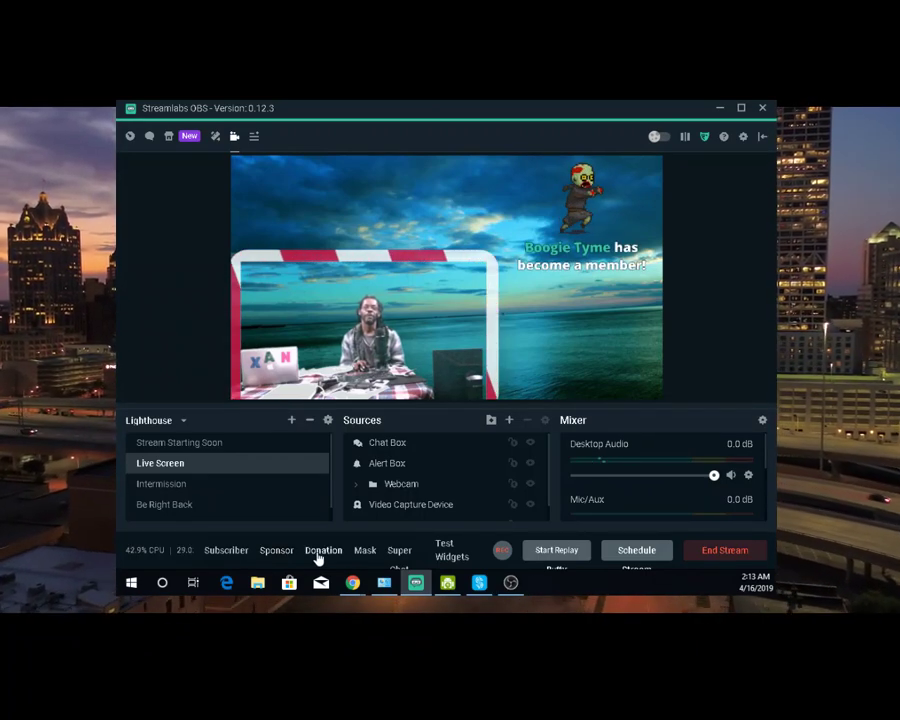
click(317, 553)
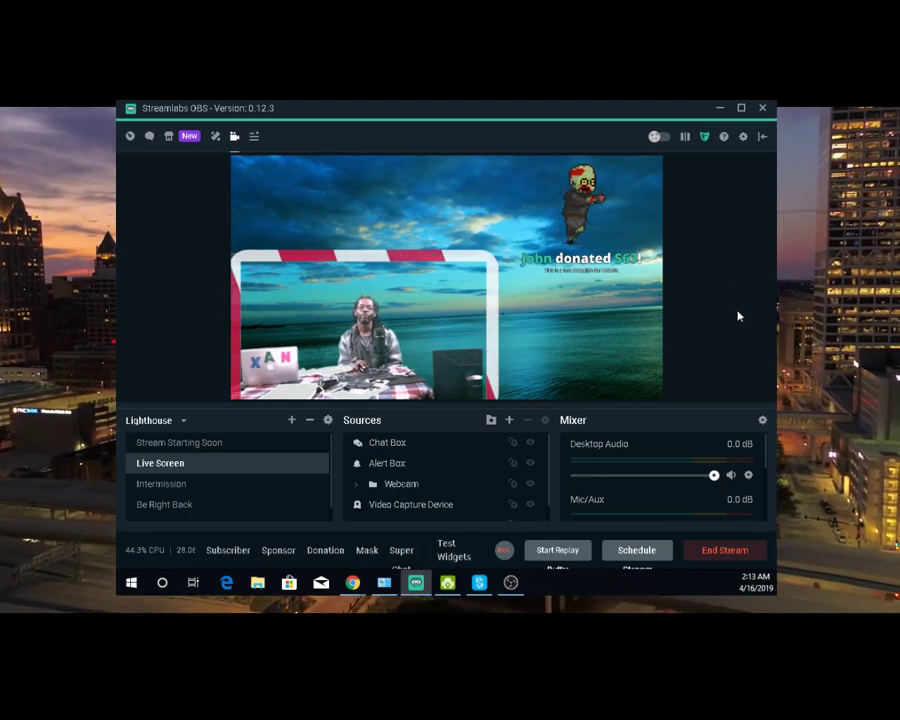
click(714, 549)
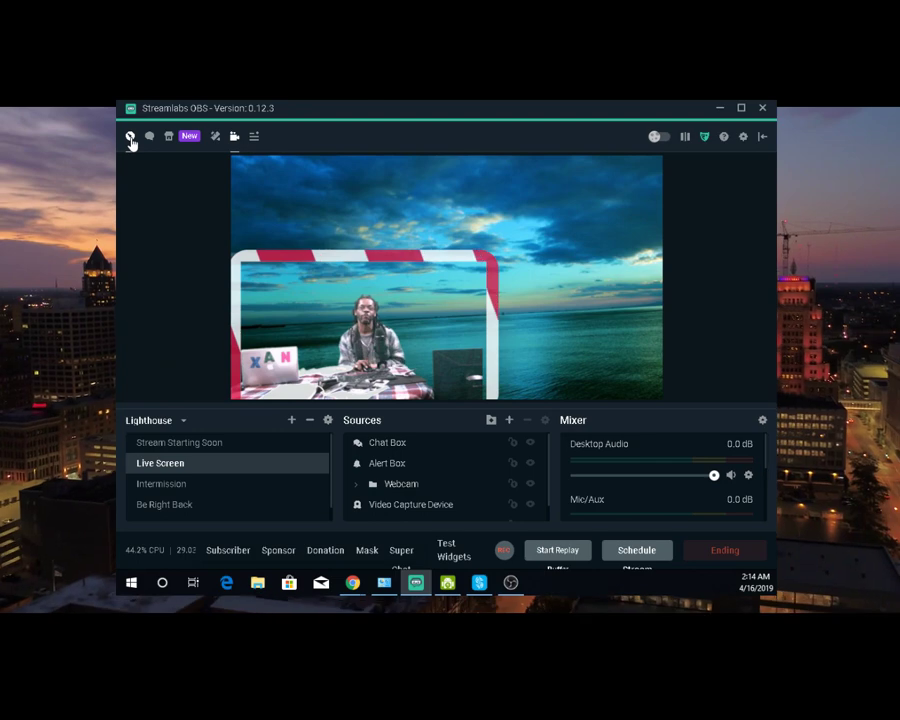
click(130, 137)
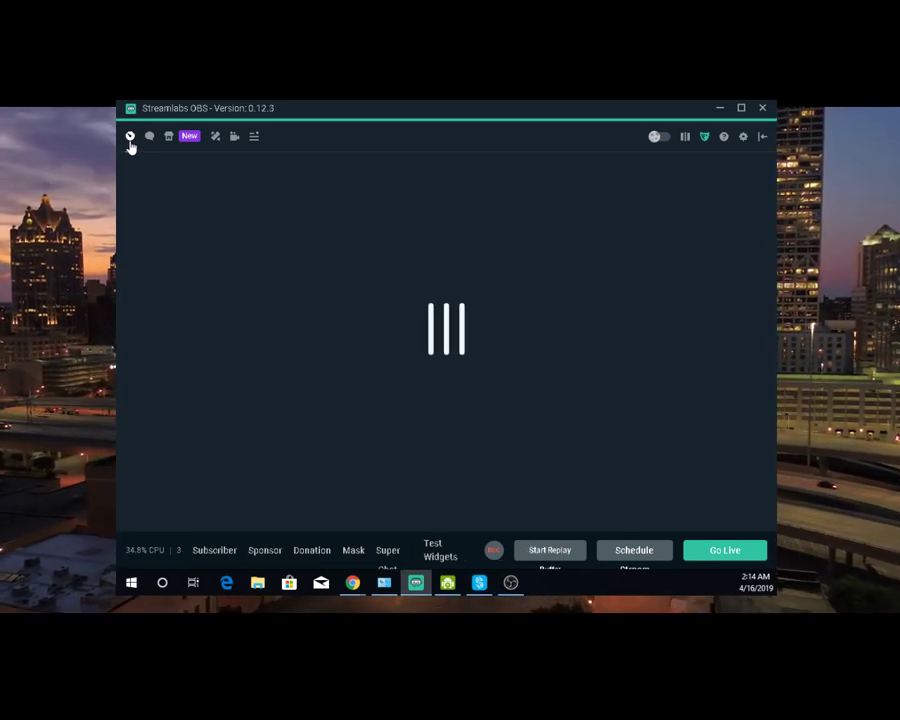
Step: View the dashboard's stream stats, then go to the overlay themes gallery
click(130, 140)
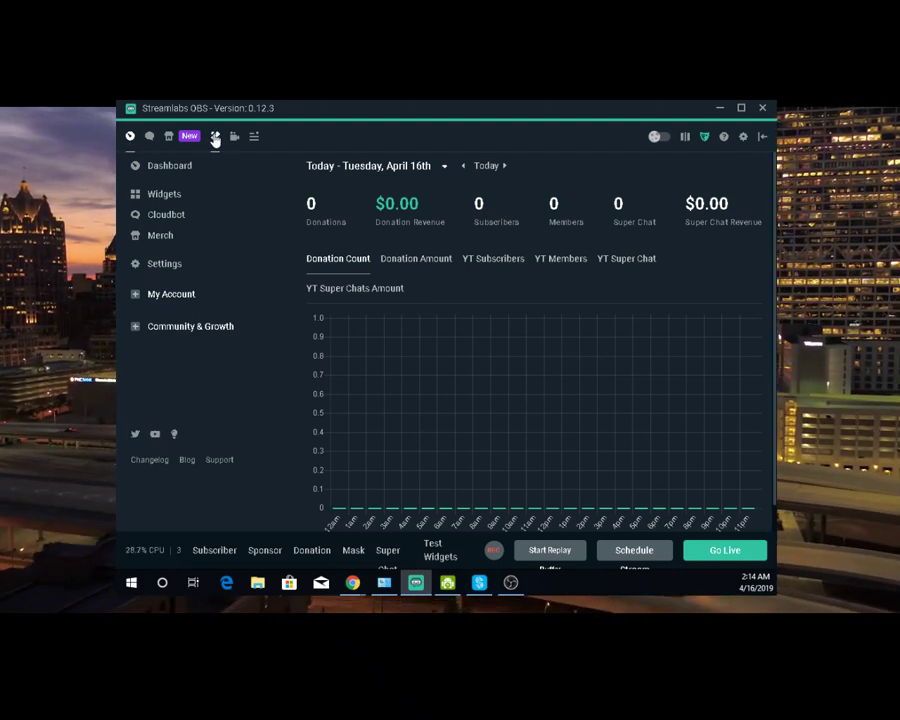
click(214, 139)
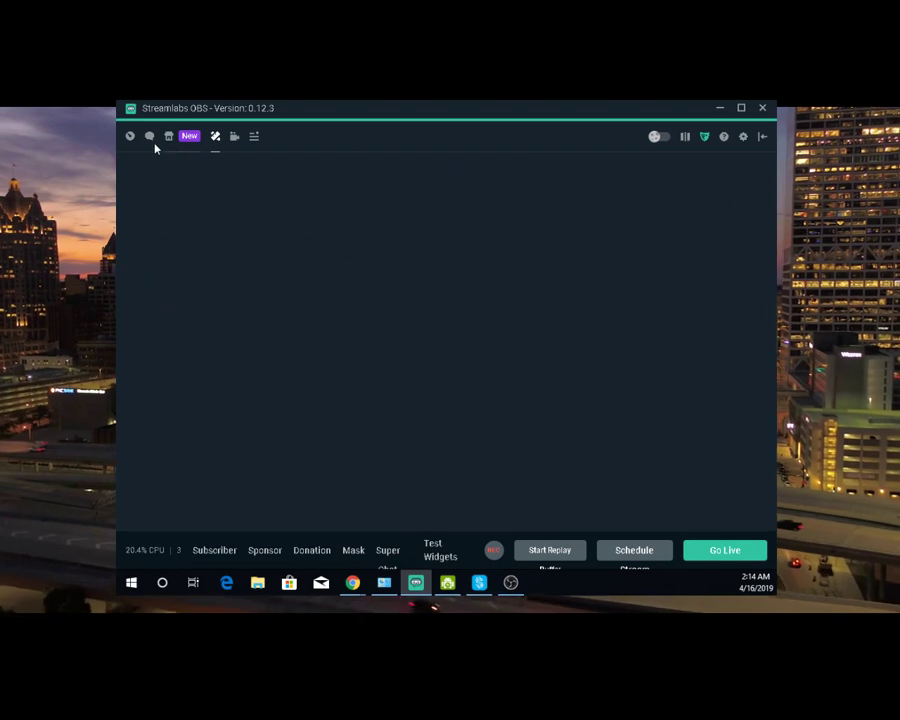
click(215, 139)
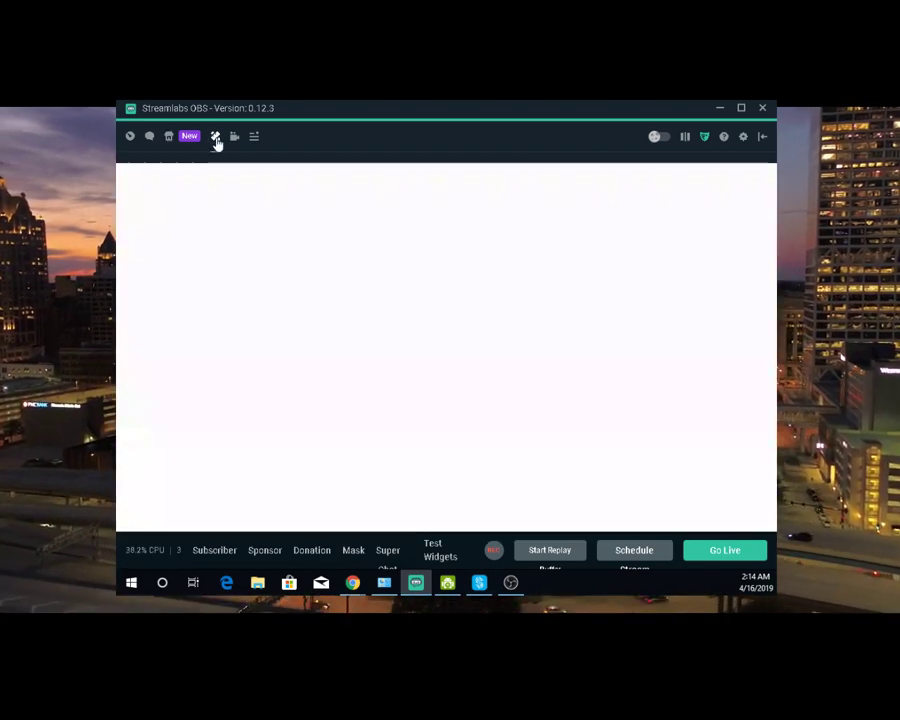
Step: Include Static themes in the Themes gallery listing
scroll(330, 264, down, 1)
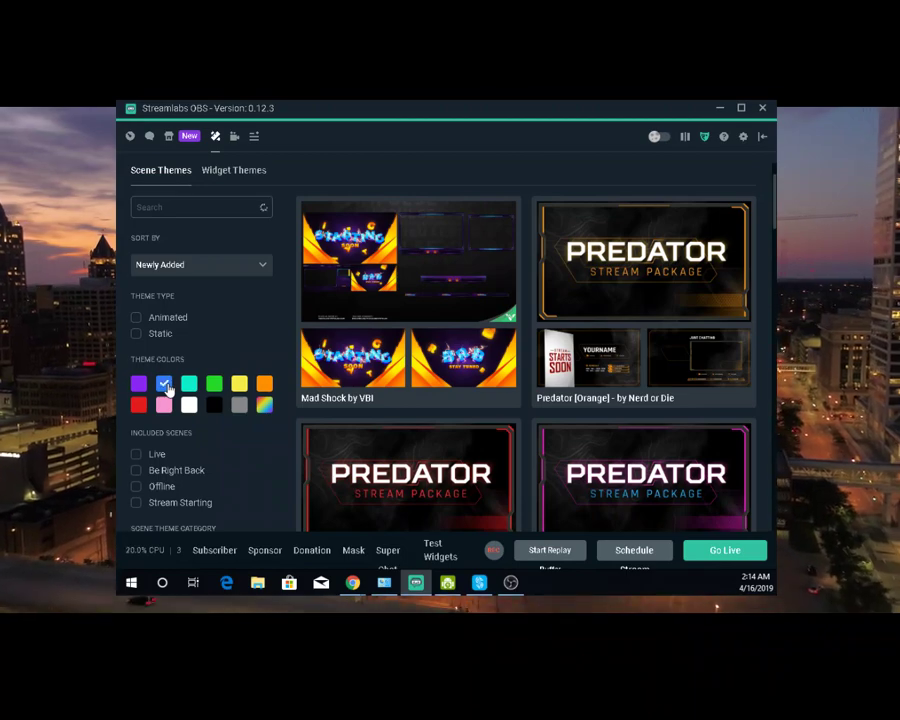
scroll(388, 298, down, 3)
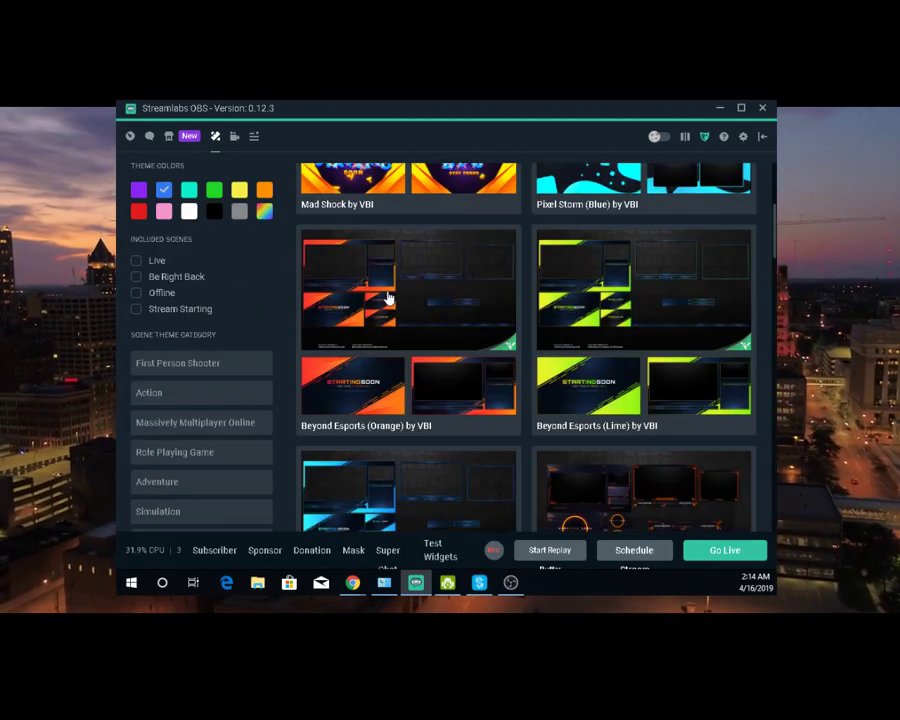
scroll(196, 262, up, 3)
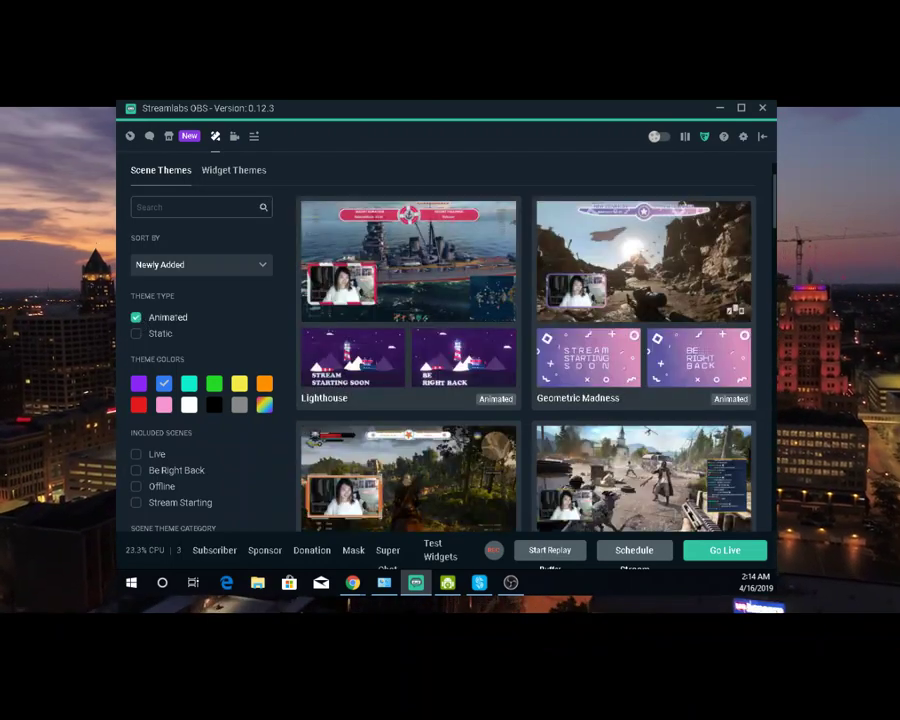
scroll(415, 314, down, 4)
scroll(596, 313, up, 2)
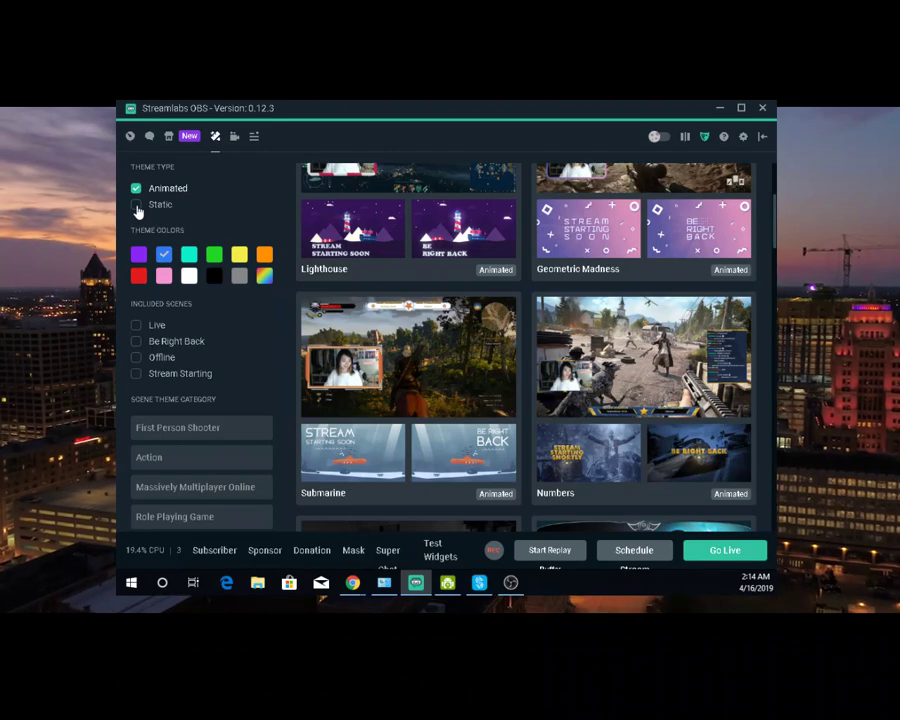
click(137, 206)
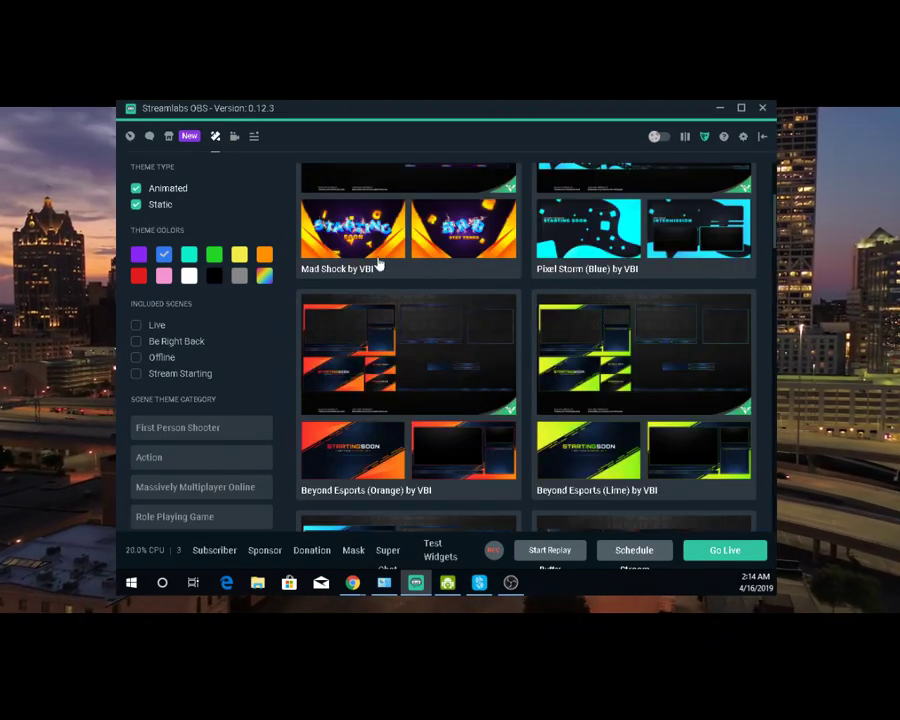
Step: Find the Submarine theme in the gallery and install its overlay
scroll(482, 287, down, 5)
scroll(488, 288, down, 5)
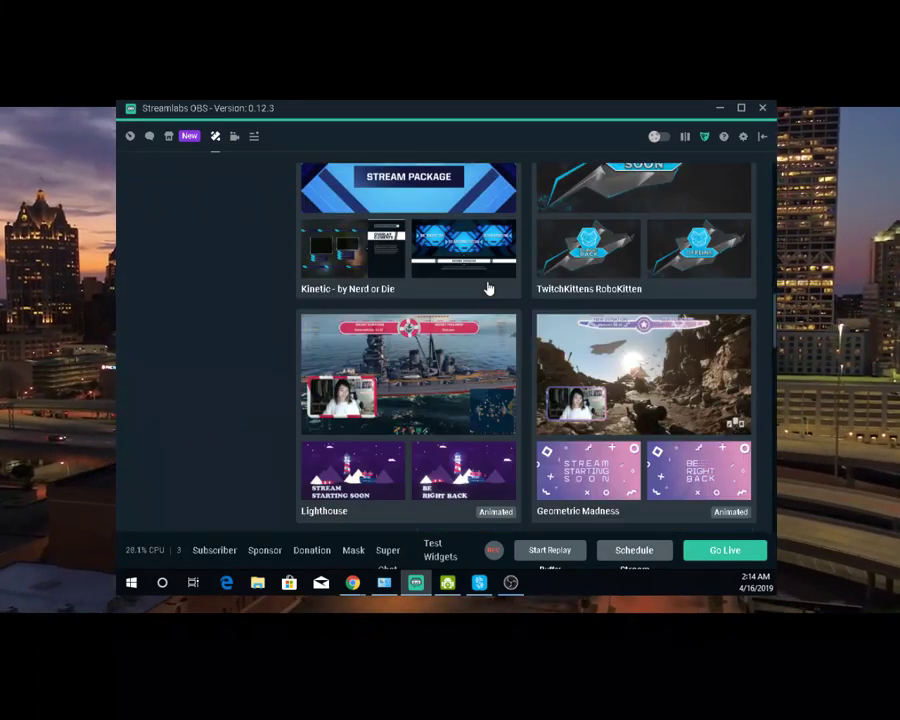
scroll(489, 288, down, 3)
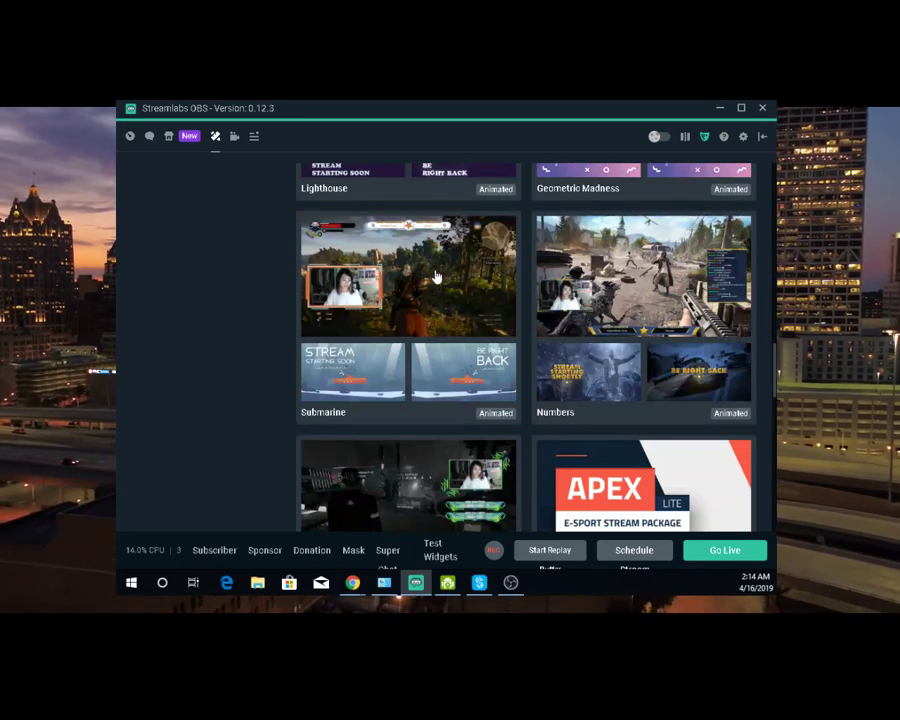
click(435, 277)
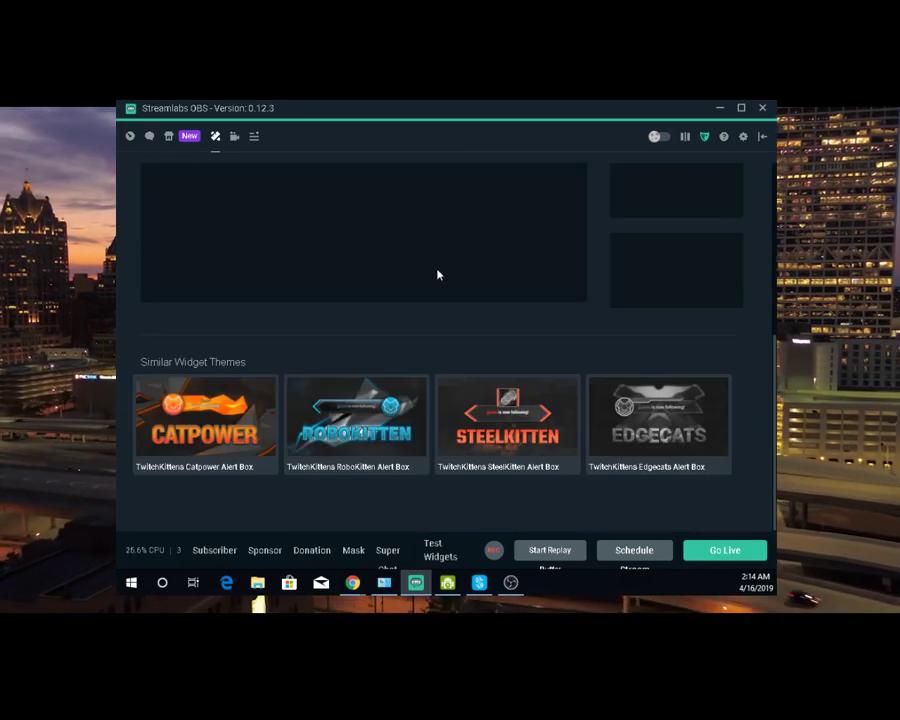
scroll(650, 285, up, 5)
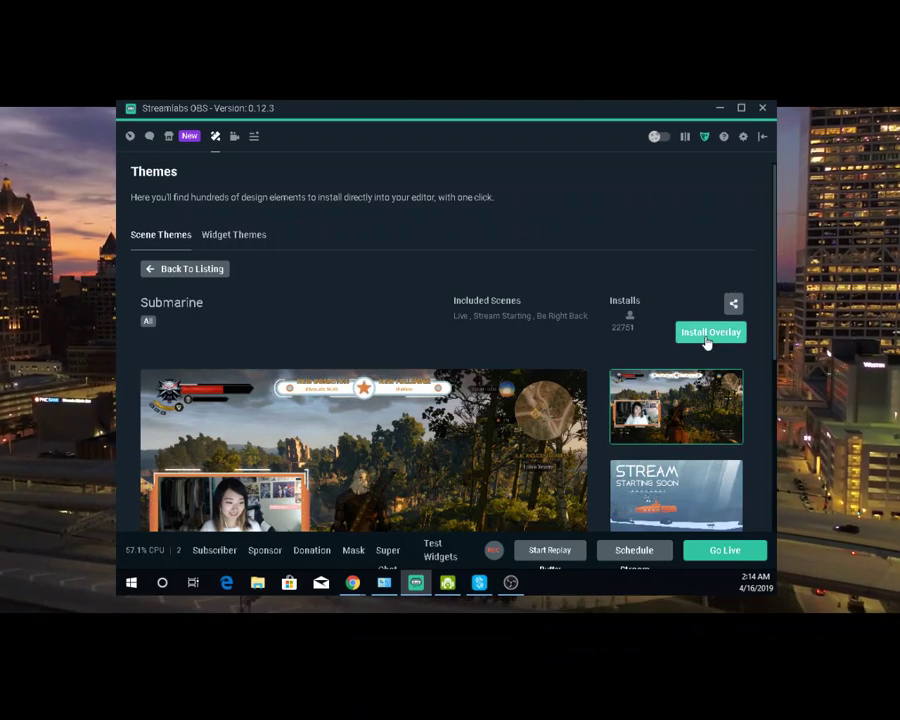
click(705, 340)
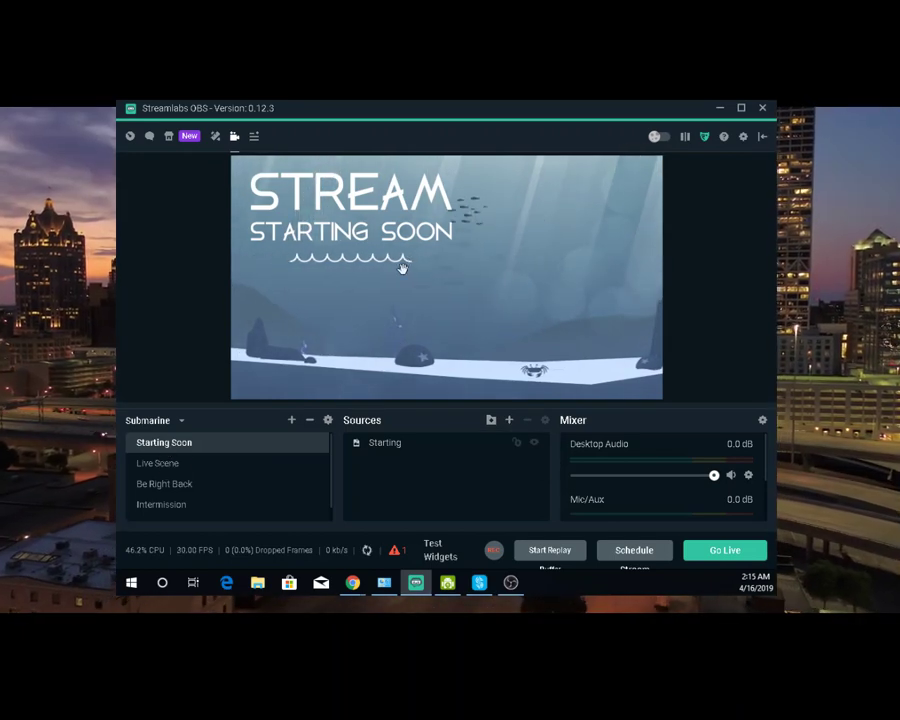
Step: Delete the Background (Delete me) source from Live Scene, then view Be Right Back
click(176, 466)
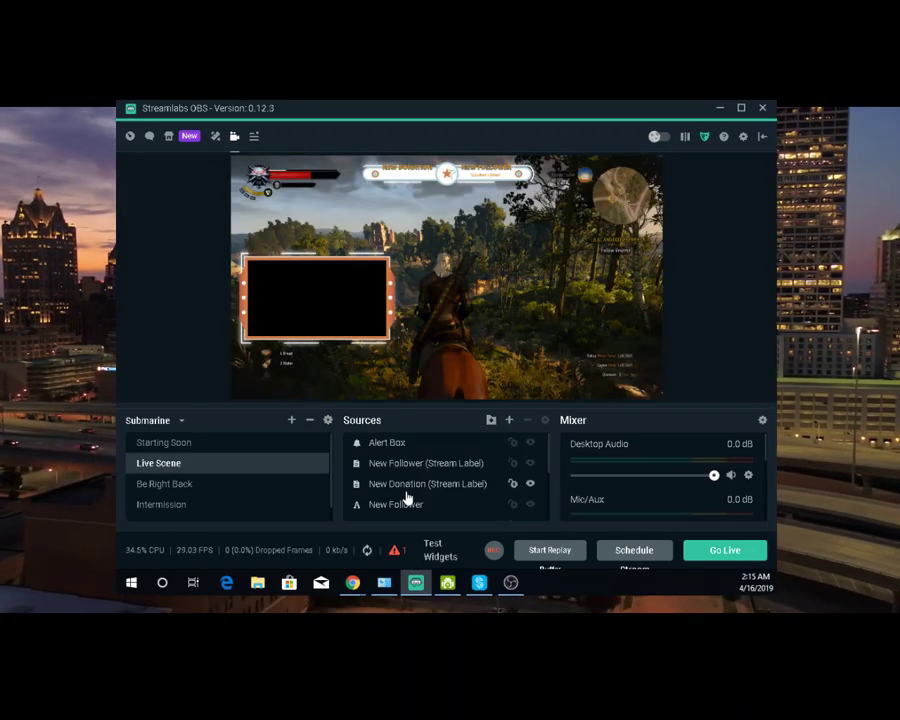
scroll(408, 490, down, 5)
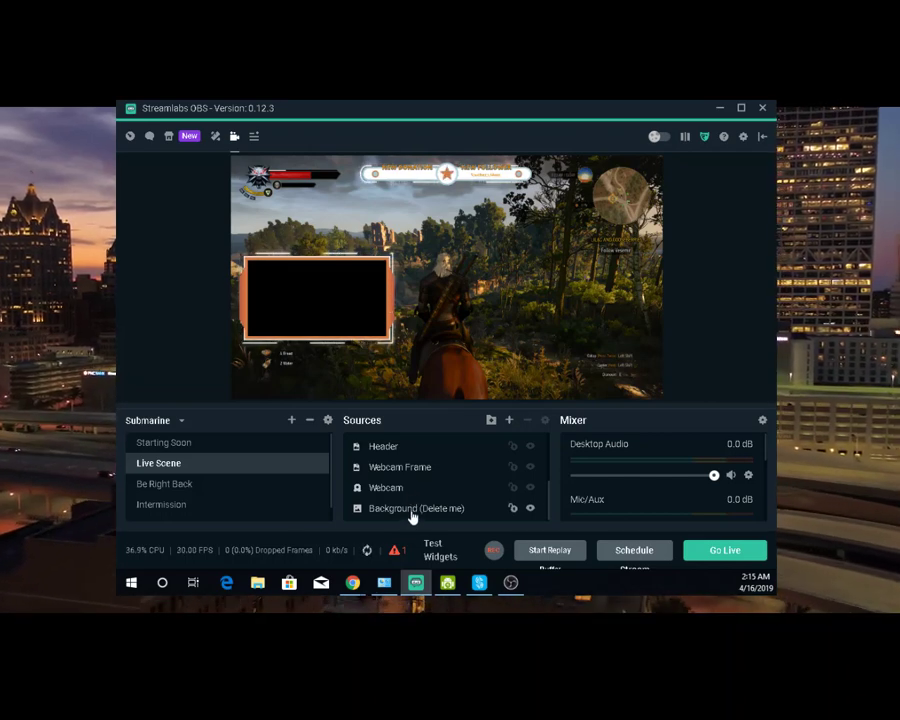
click(410, 509)
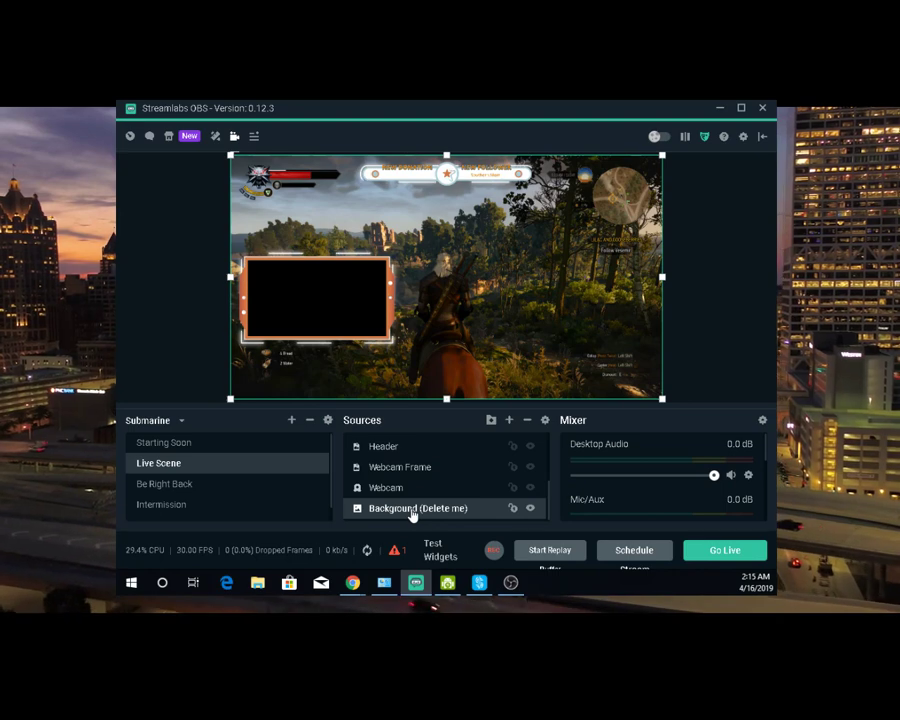
right_click(412, 512)
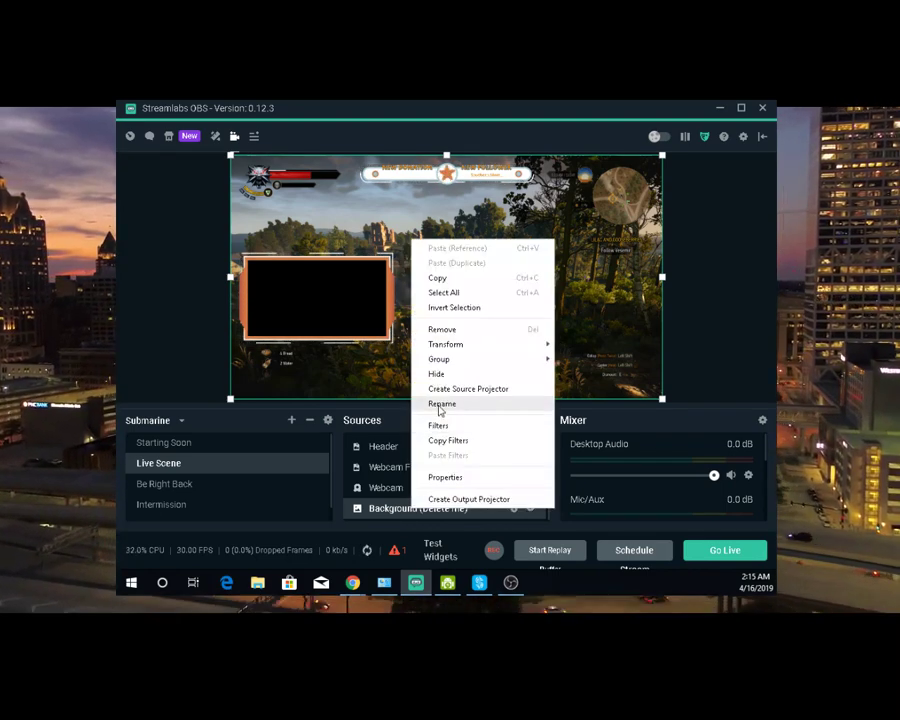
click(442, 332)
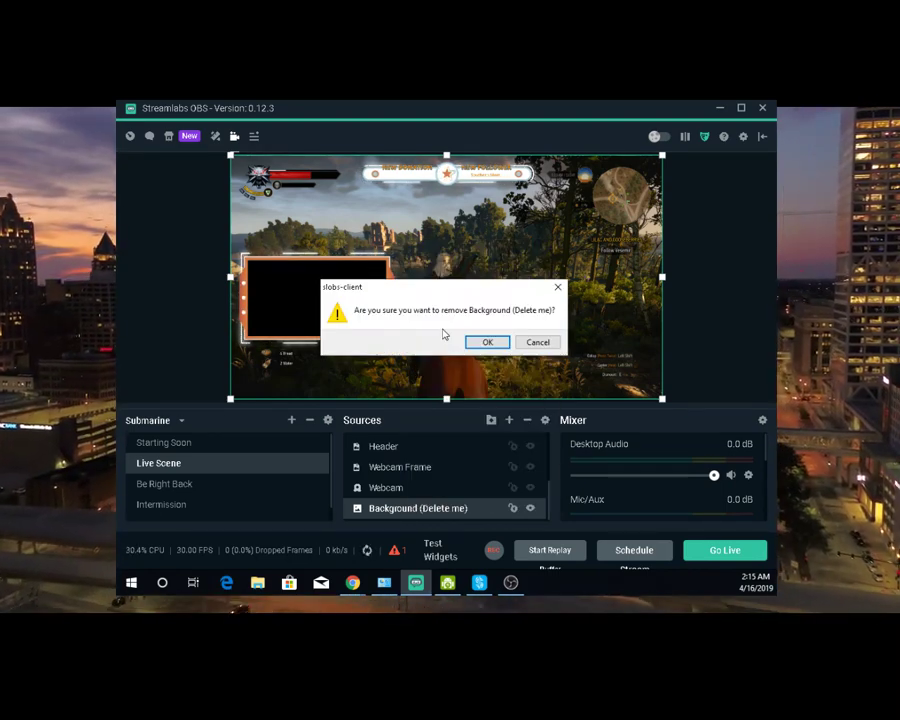
click(490, 343)
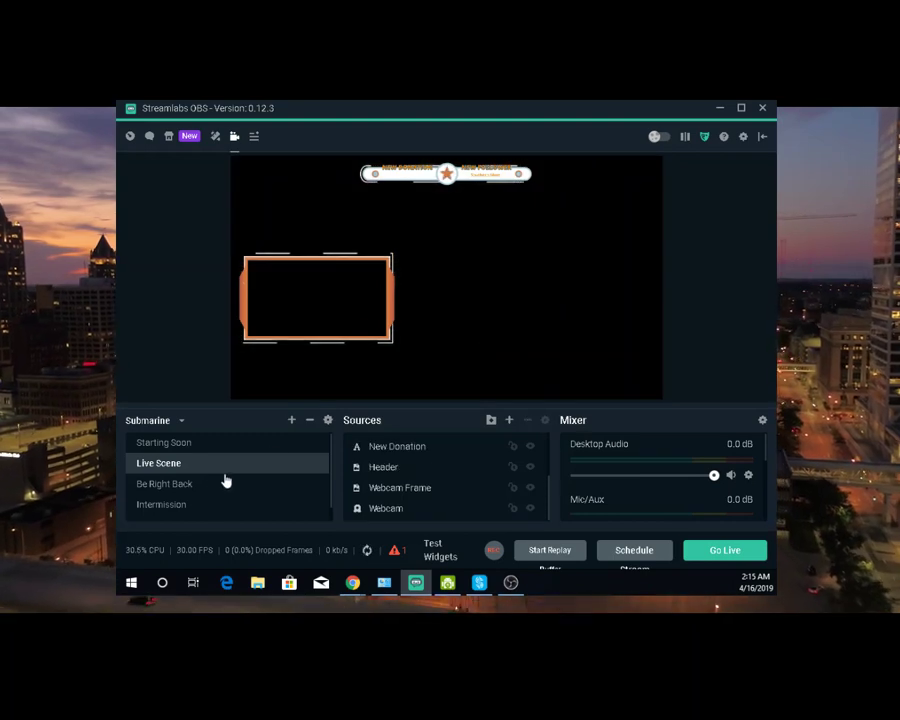
click(165, 484)
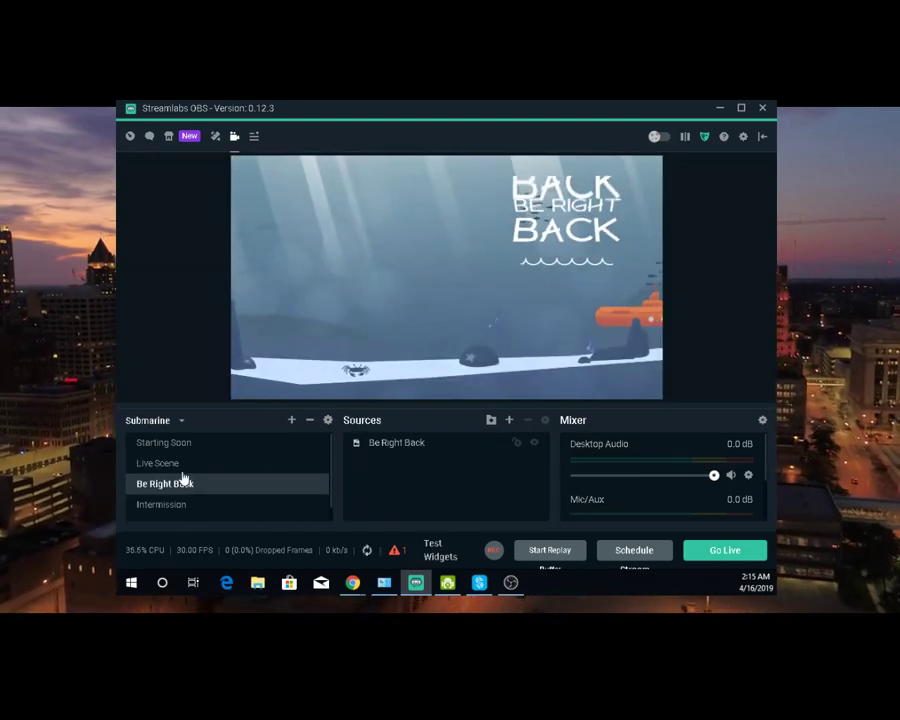
Step: Preview the Submarine Intermission scene, then the Ending Soon scene
click(165, 505)
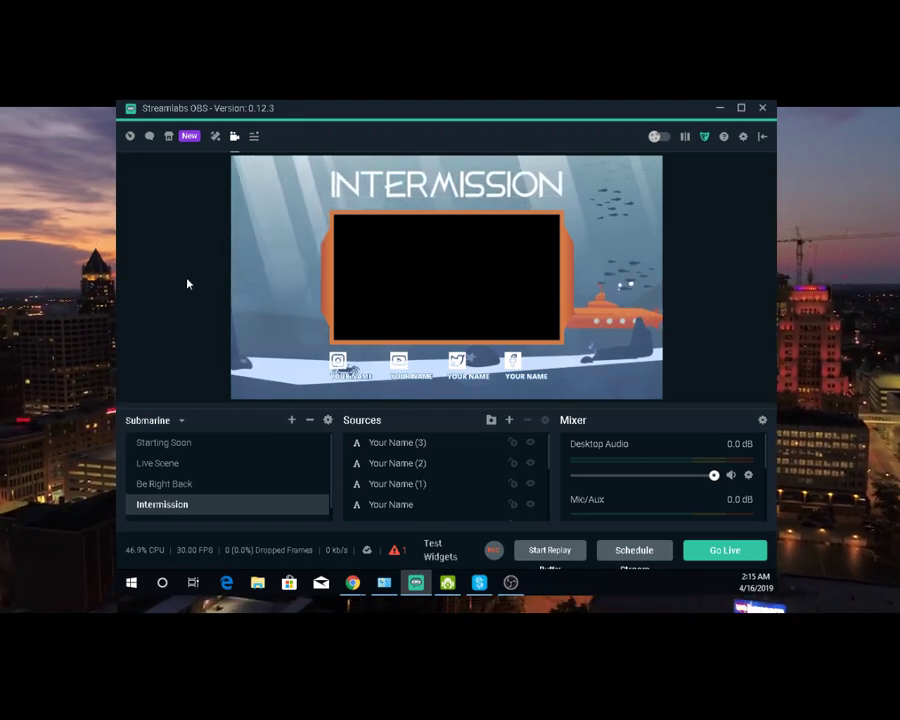
scroll(212, 466, down, 1)
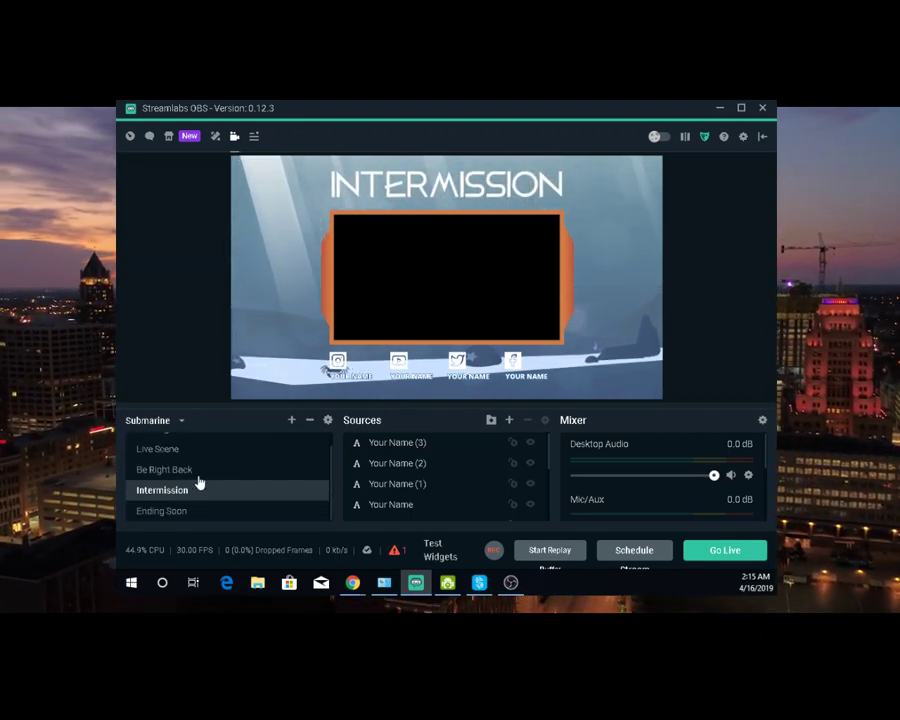
click(177, 511)
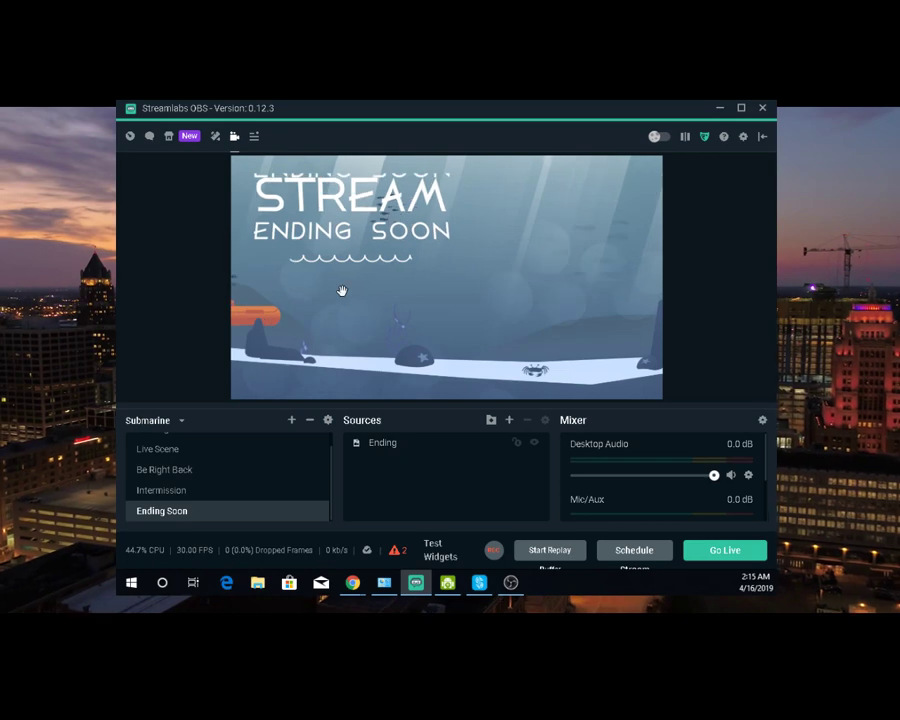